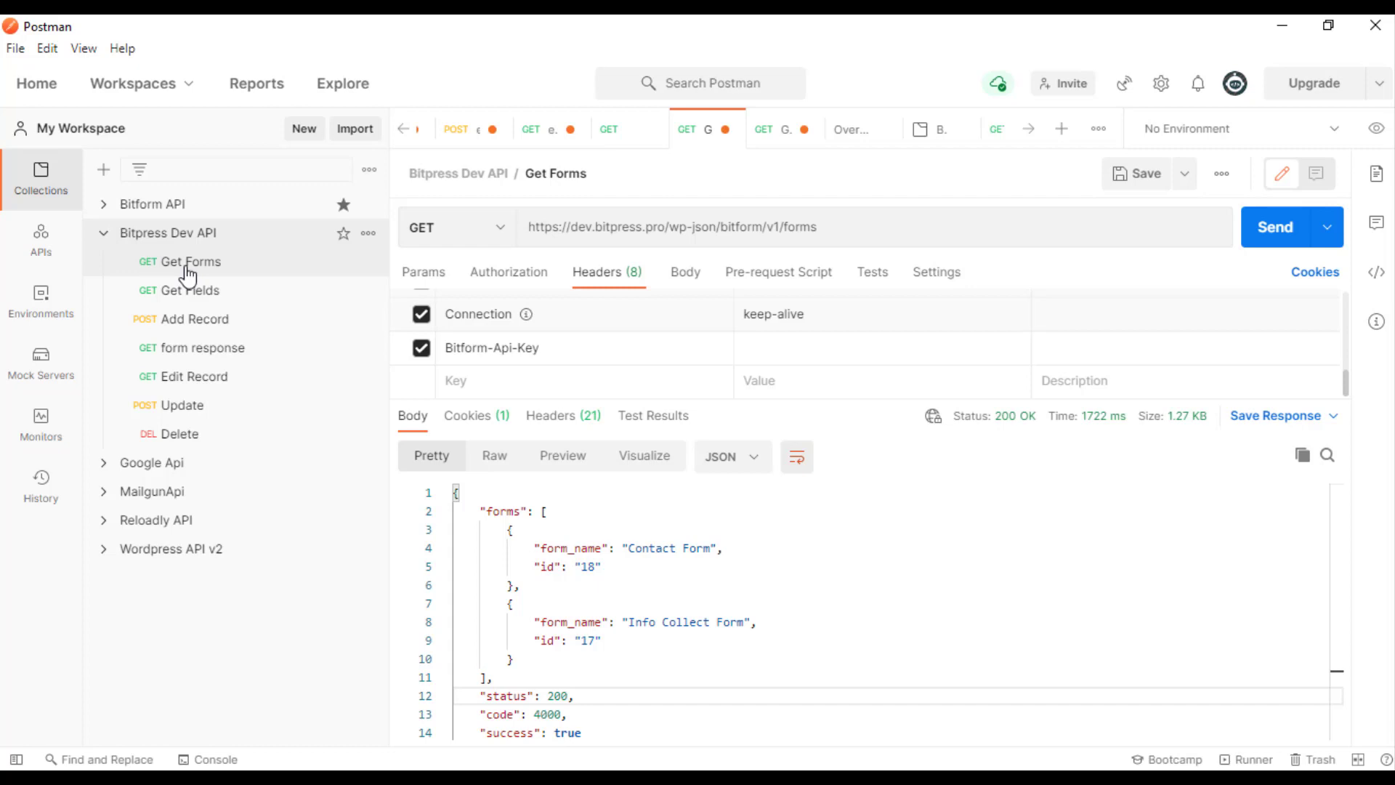
Send the Get Forms request and note the 401 'Api Key is required' error
{"action": "left_click", "coordinate": [875, 225]}
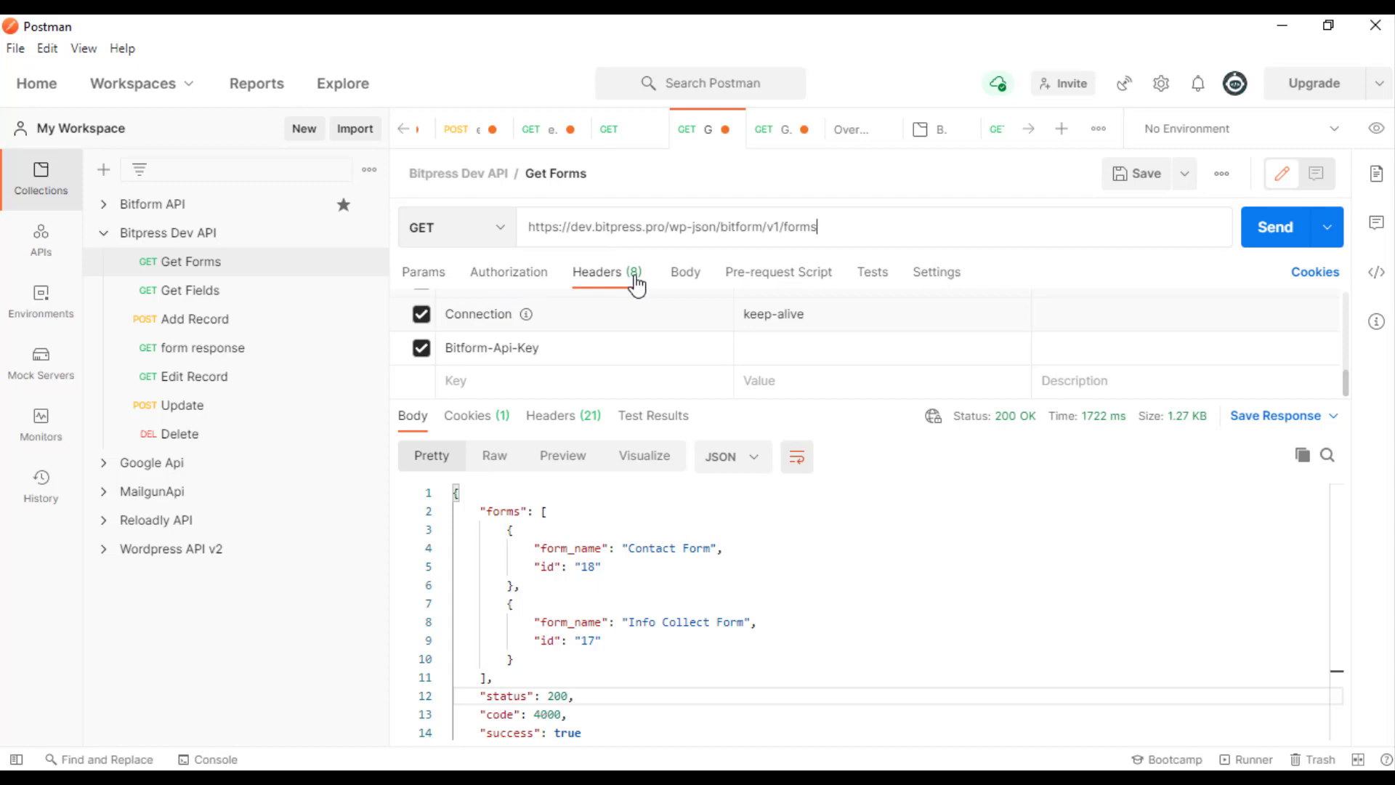
{"action": "left_click", "coordinate": [683, 275]}
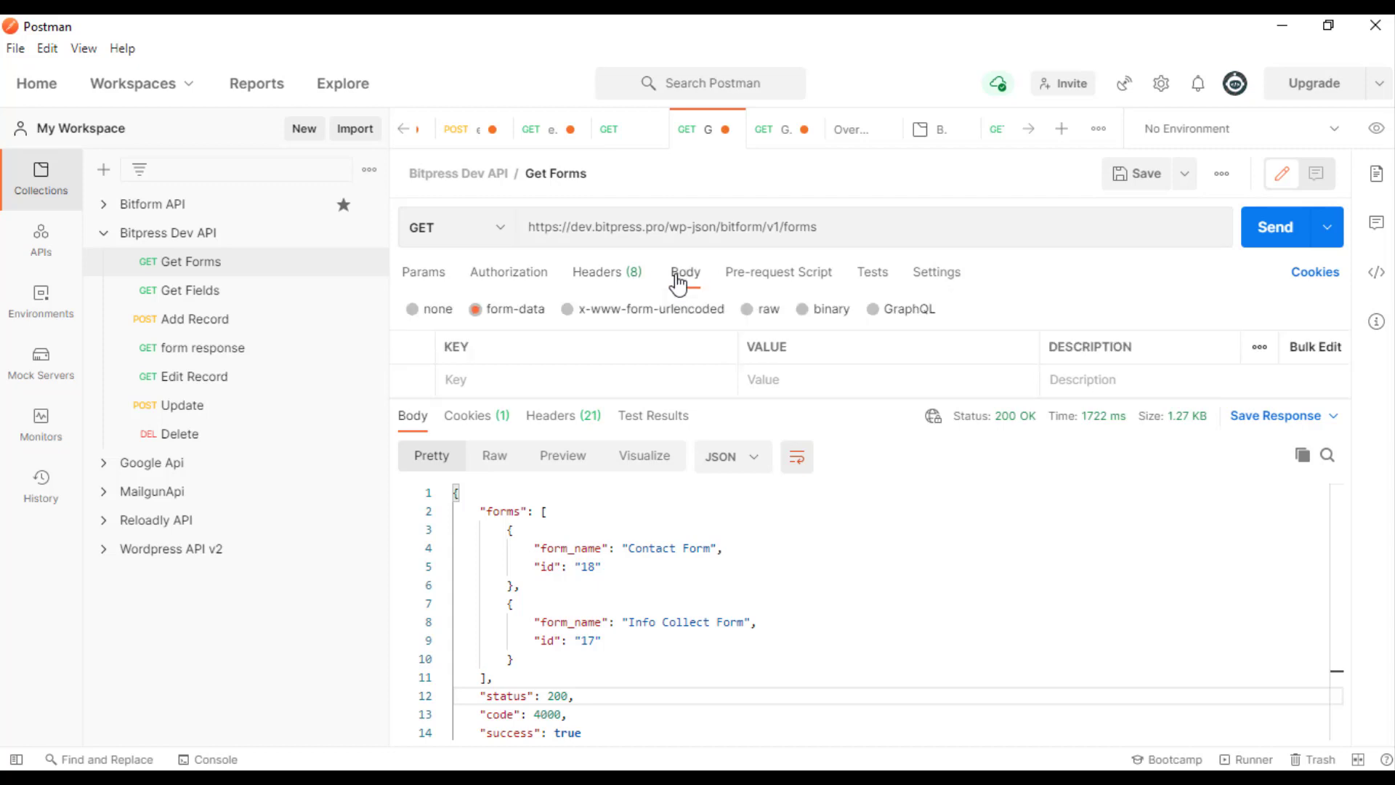
{"action": "left_click", "coordinate": [1259, 241]}
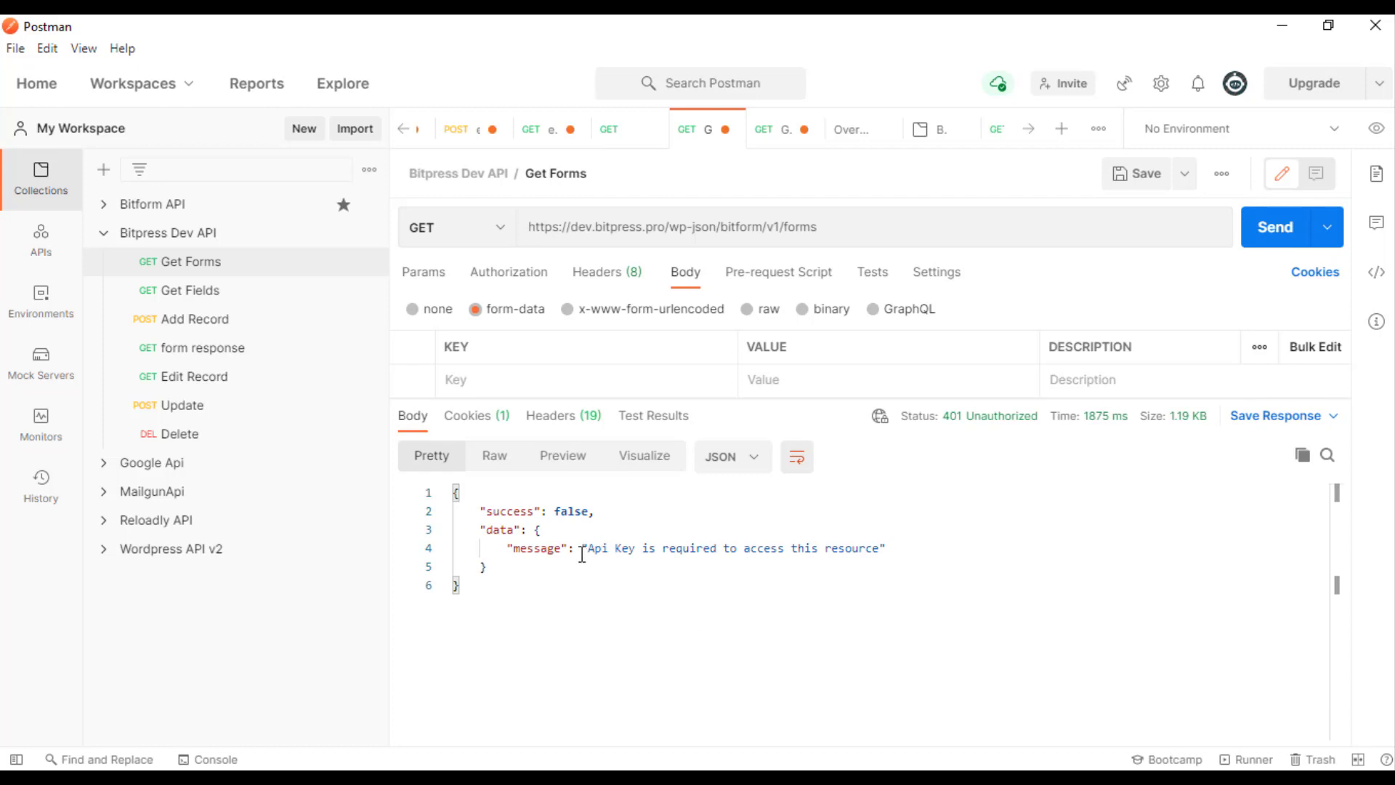
{"action": "left_click_drag", "start_coordinate": [588, 549], "coordinate": [875, 552]}
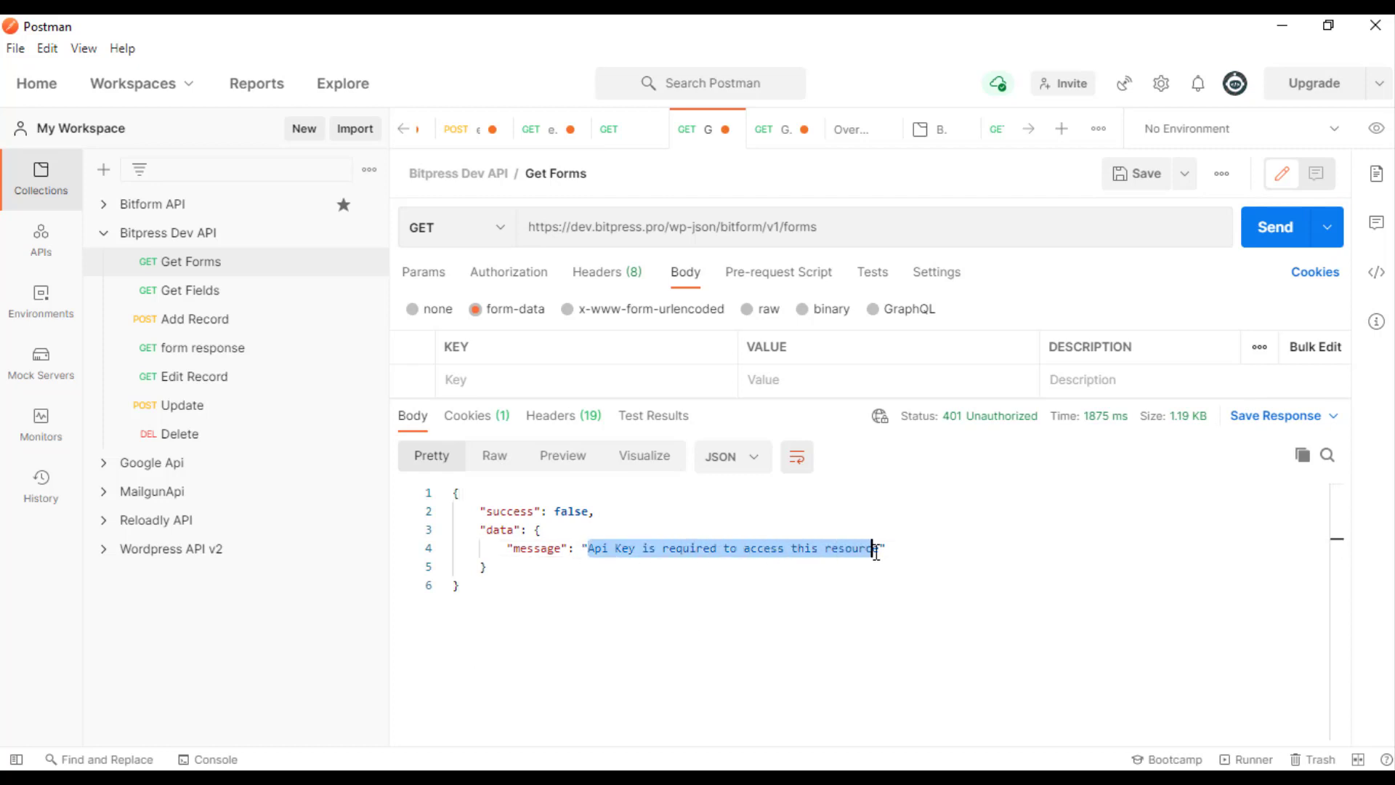
Copy the API key from Bit Form's Settings > API page
{"action": "key", "text": "alt+Tab"}
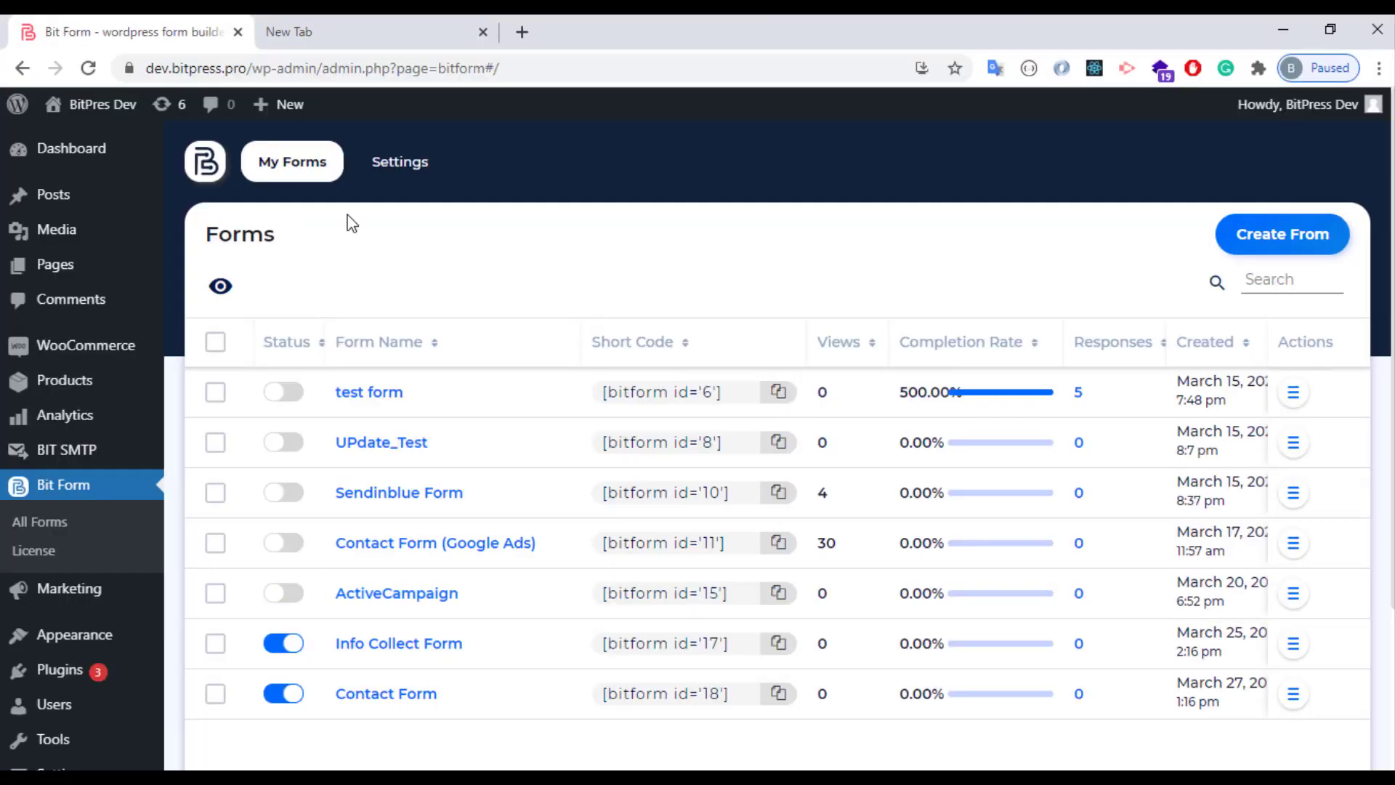
{"action": "left_click", "coordinate": [403, 164]}
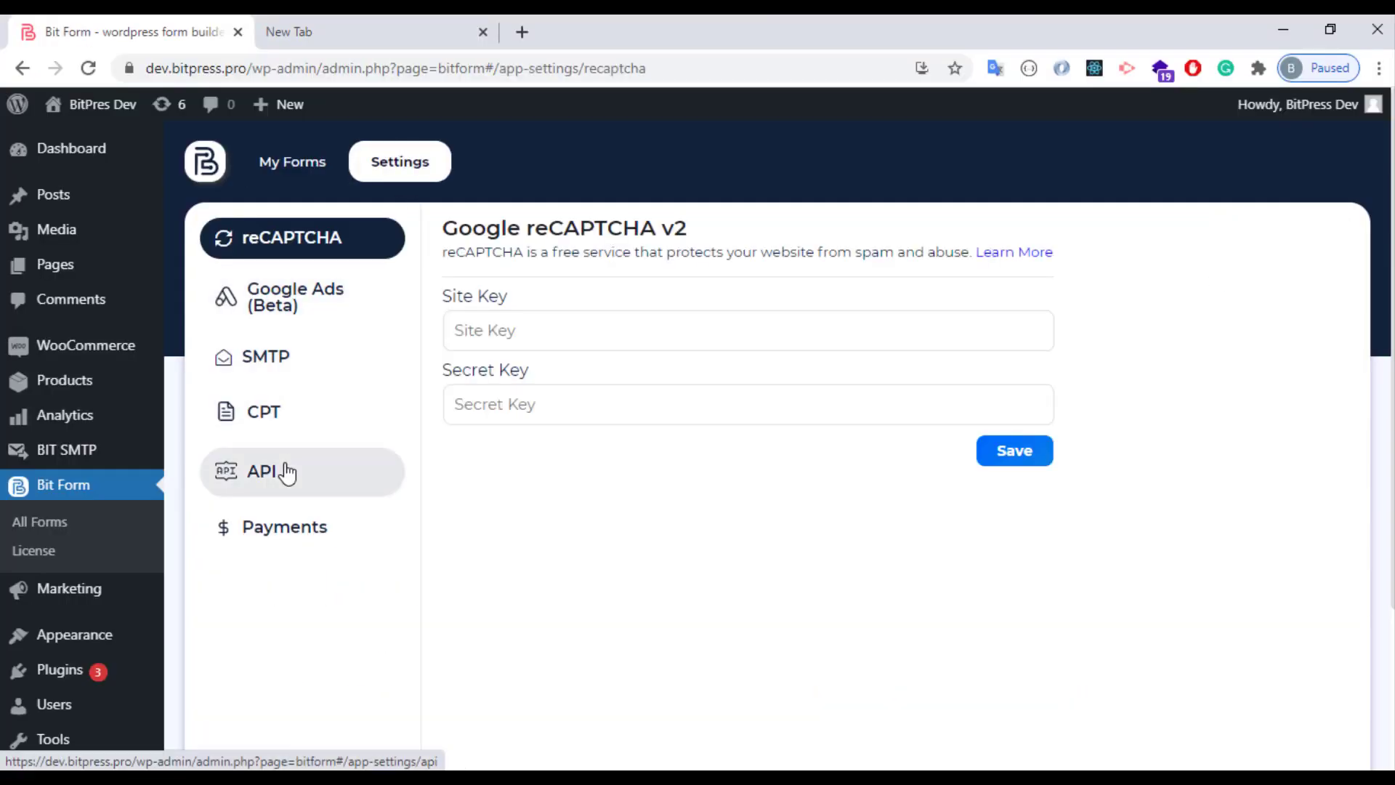
{"action": "left_click", "coordinate": [283, 471]}
{"action": "left_click", "coordinate": [1013, 377]}
{"action": "left_click", "coordinate": [1016, 379]}
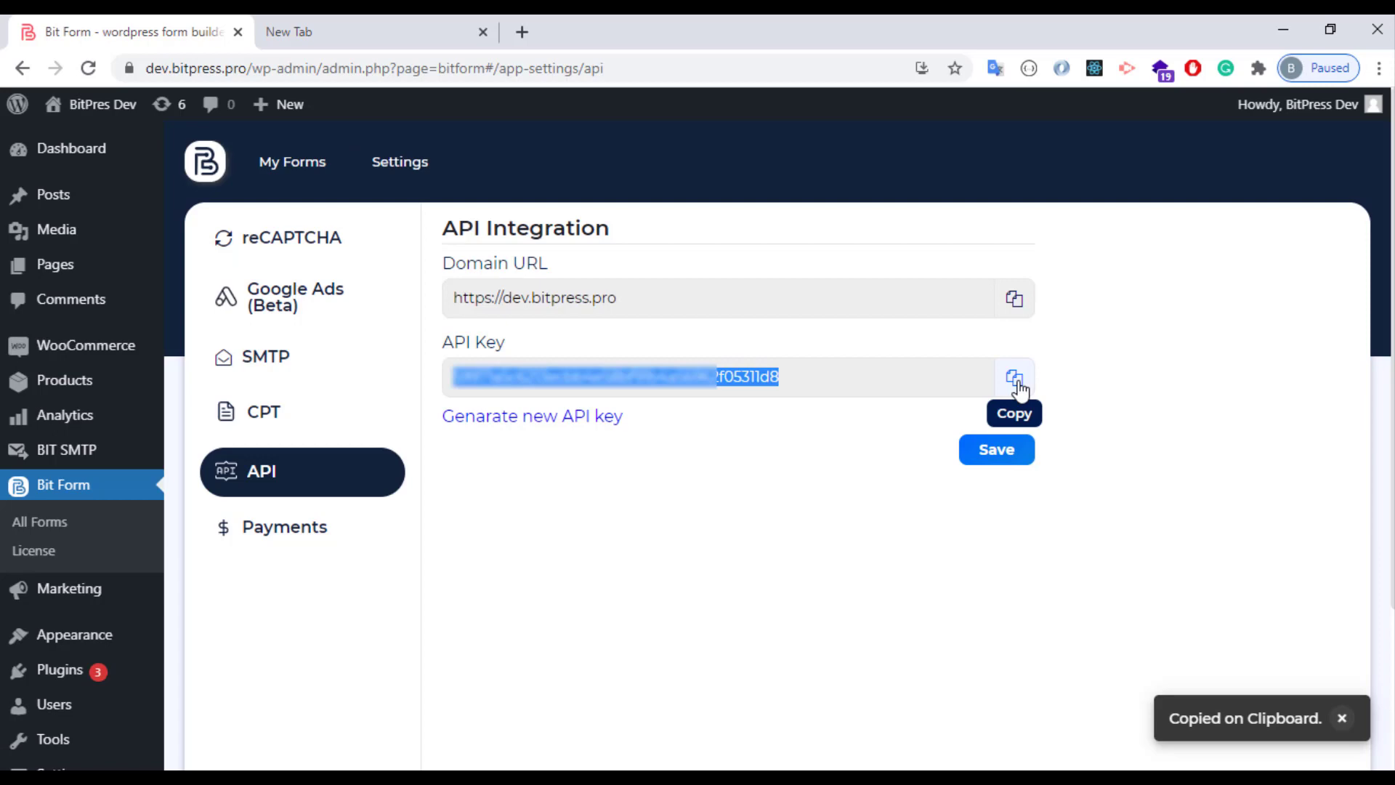
Paste the key as the Bitform-Api-Key header and resend Get Forms, noting Contact Form id 18
{"action": "key", "text": "alt+Tab"}
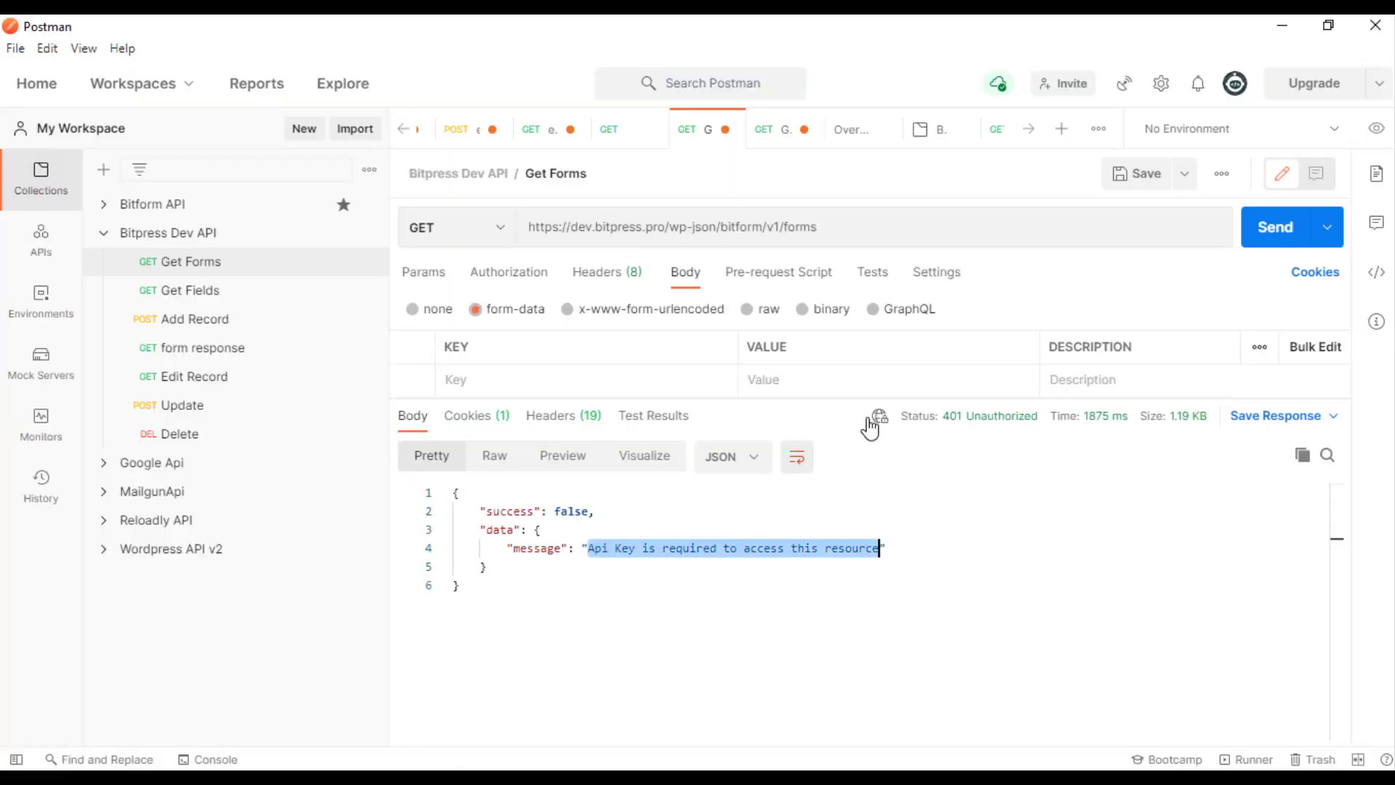
{"action": "left_click", "coordinate": [600, 274]}
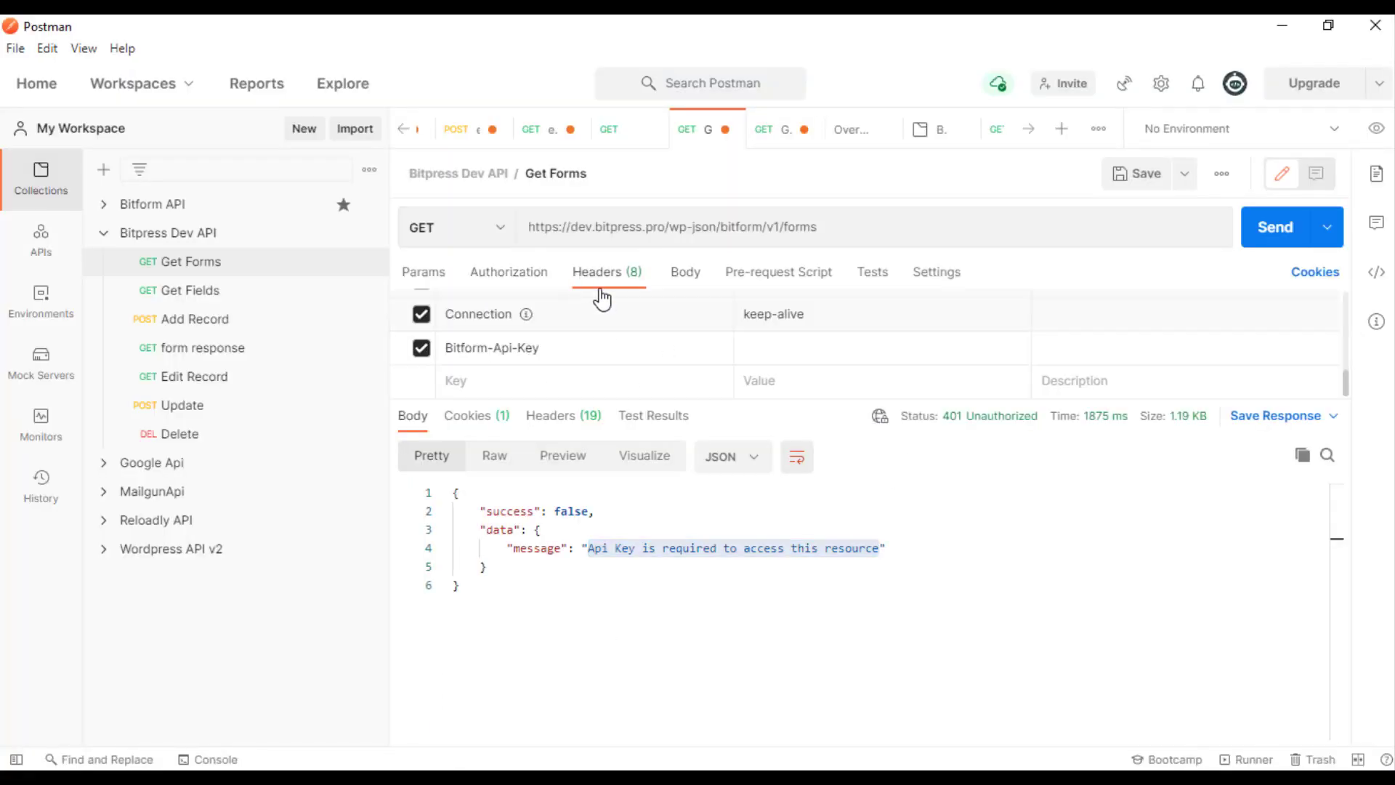
{"action": "left_click", "coordinate": [790, 349]}
{"action": "key", "text": "ctrl+v"}
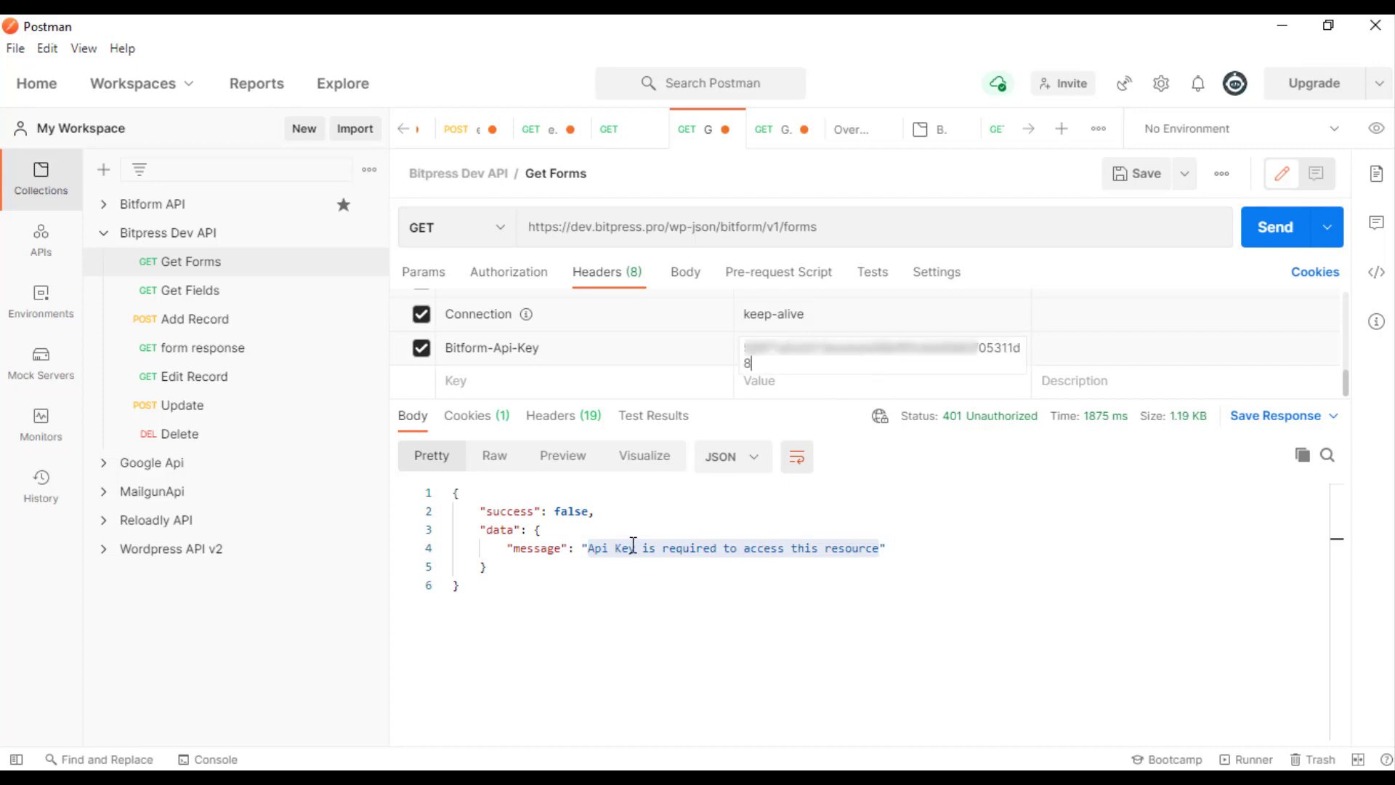
{"action": "left_click", "coordinate": [1254, 235]}
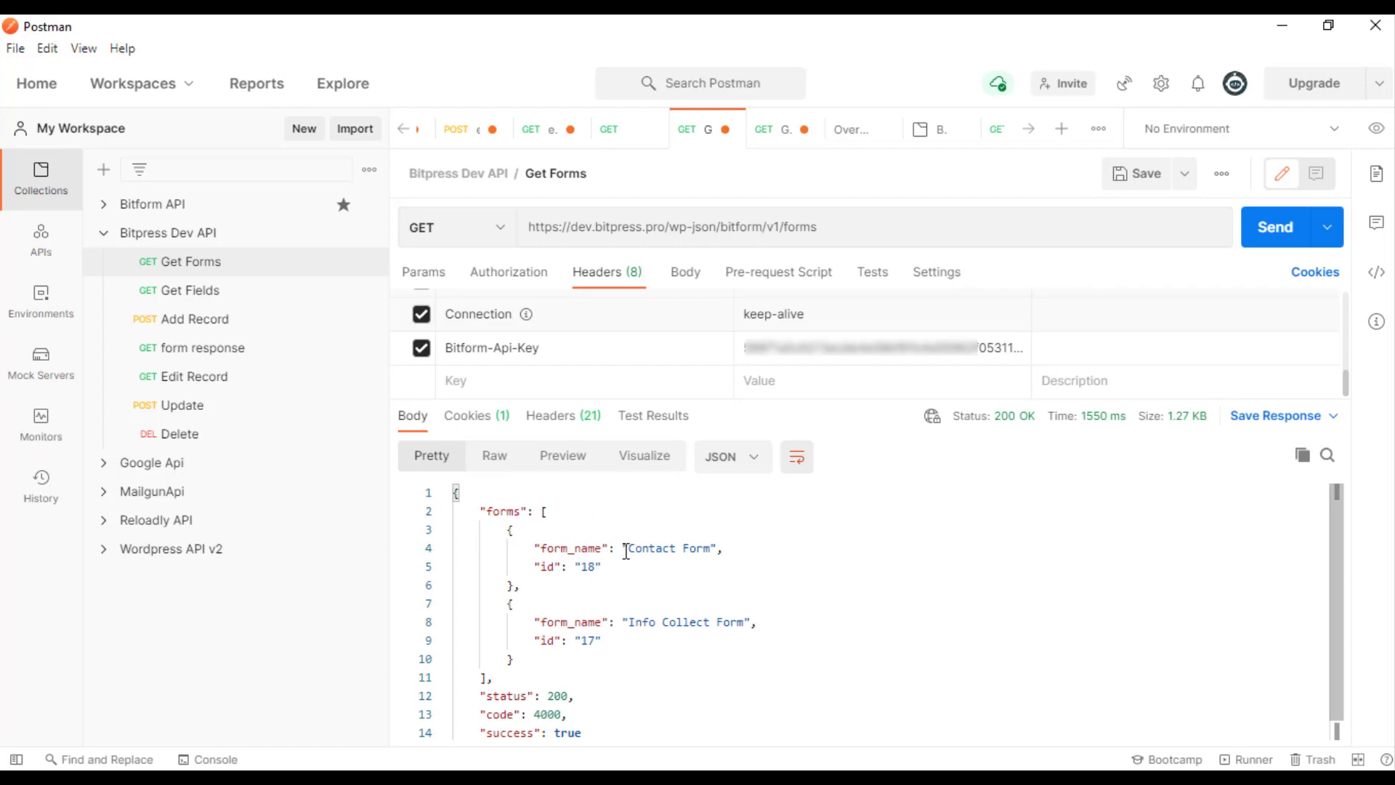
{"action": "left_click_drag", "start_coordinate": [629, 550], "coordinate": [714, 551]}
{"action": "double_click", "coordinate": [586, 565]}
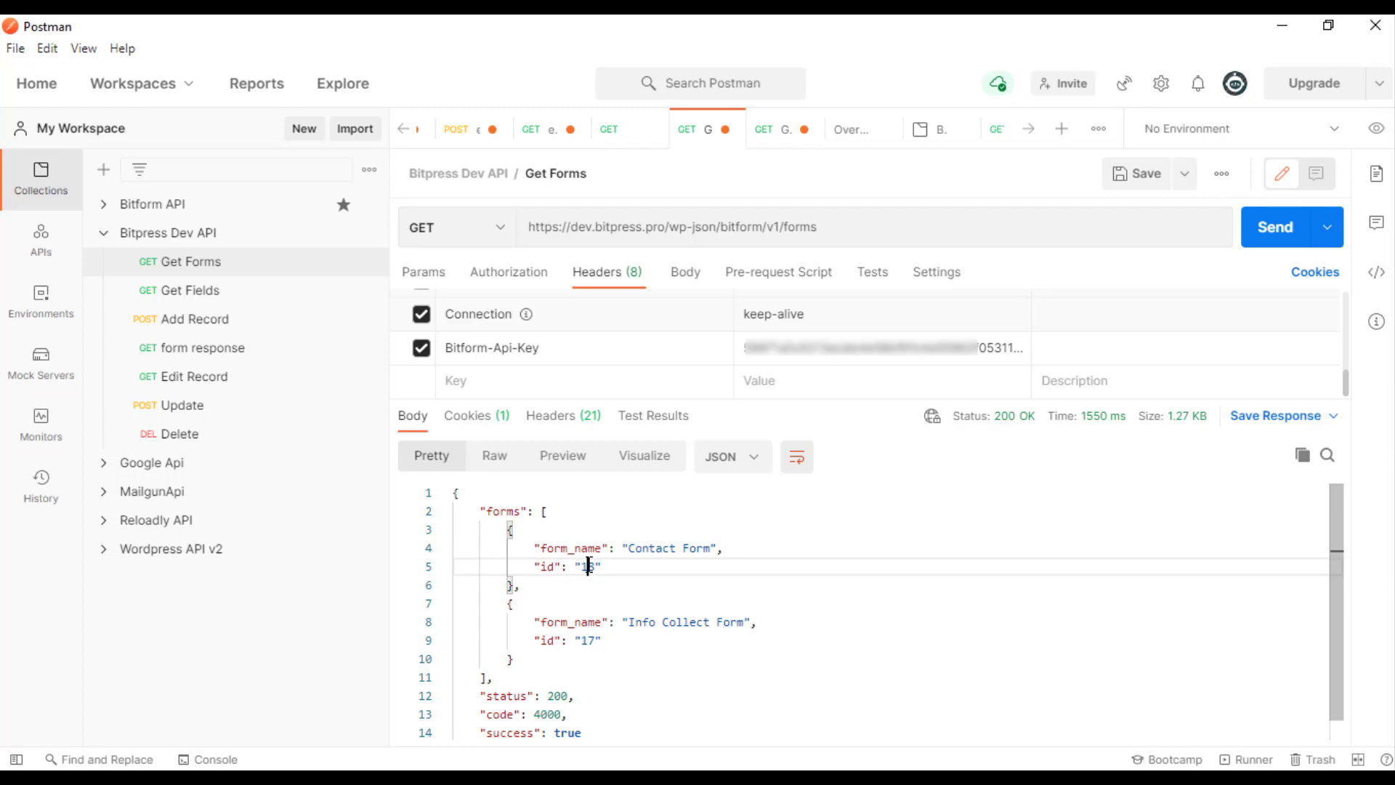
Send Get Fields for fields/18 and review the fieldkeys bf18-1 through bf18-5
{"action": "left_click", "coordinate": [193, 293]}
{"action": "left_click", "coordinate": [939, 237]}
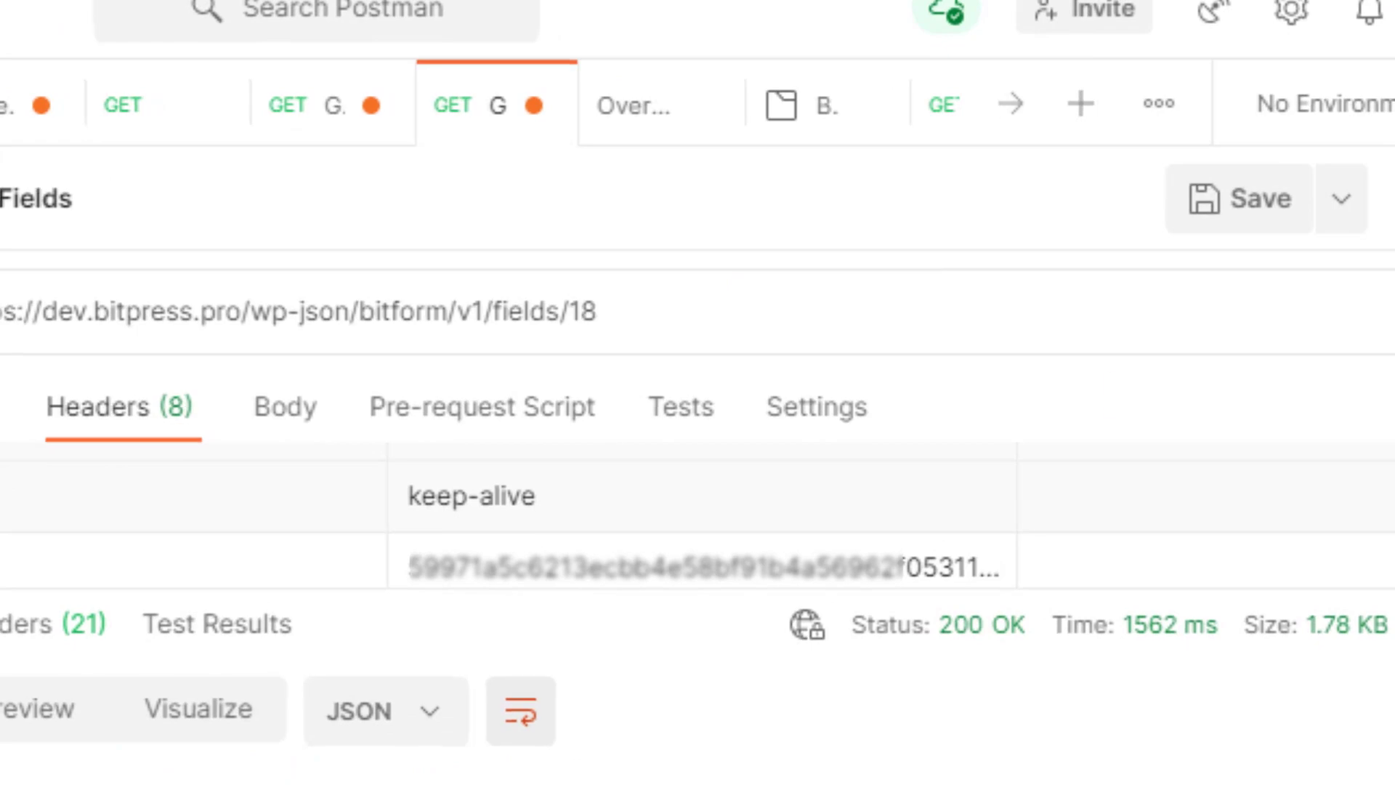
{"action": "left_click", "coordinate": [1276, 226]}
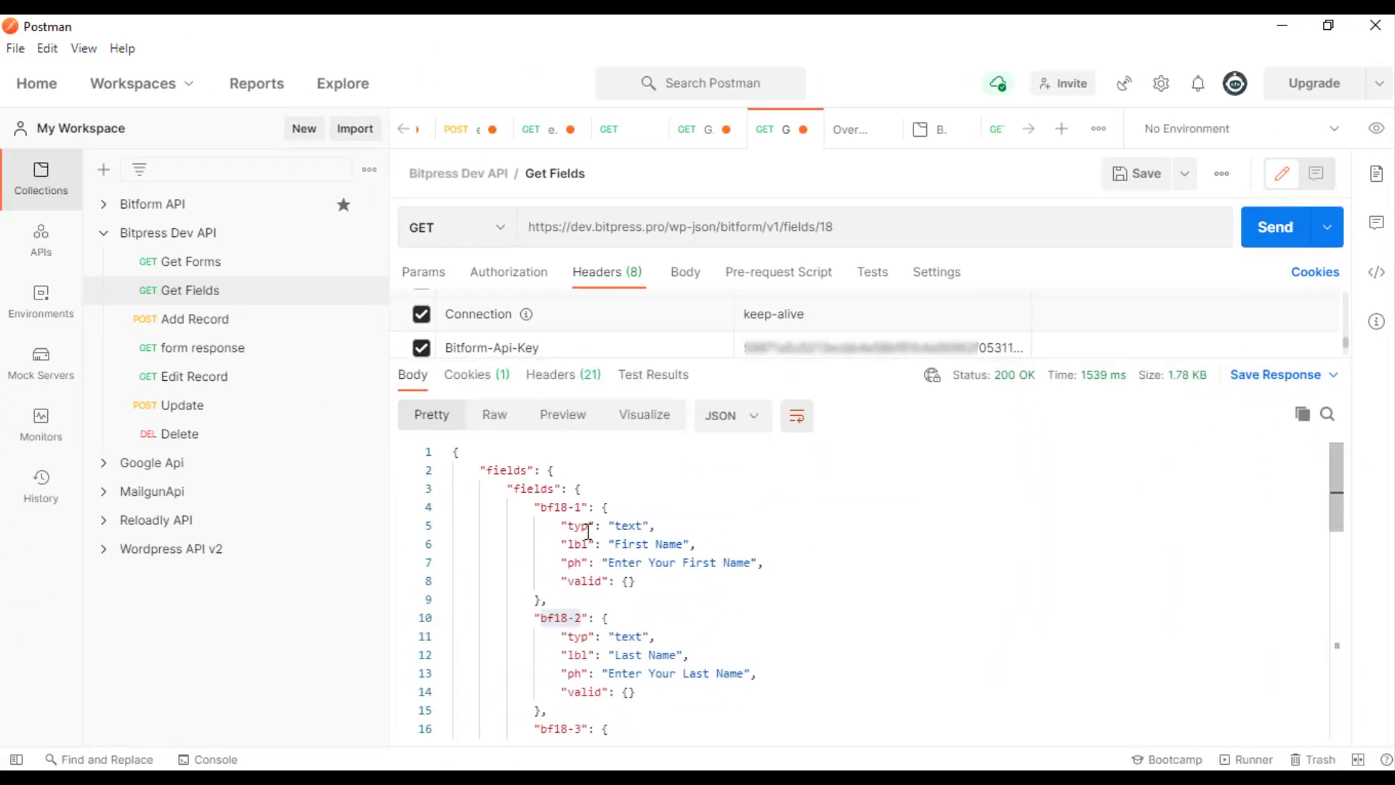
{"action": "scroll", "coordinate": [588, 530], "scroll_direction": "down", "scroll_amount": 3}
{"action": "scroll", "coordinate": [567, 534], "scroll_direction": "down", "scroll_amount": 1}
{"action": "scroll", "coordinate": [566, 531], "scroll_direction": "down", "scroll_amount": 2}
{"action": "scroll", "coordinate": [552, 587], "scroll_direction": "down", "scroll_amount": 1}
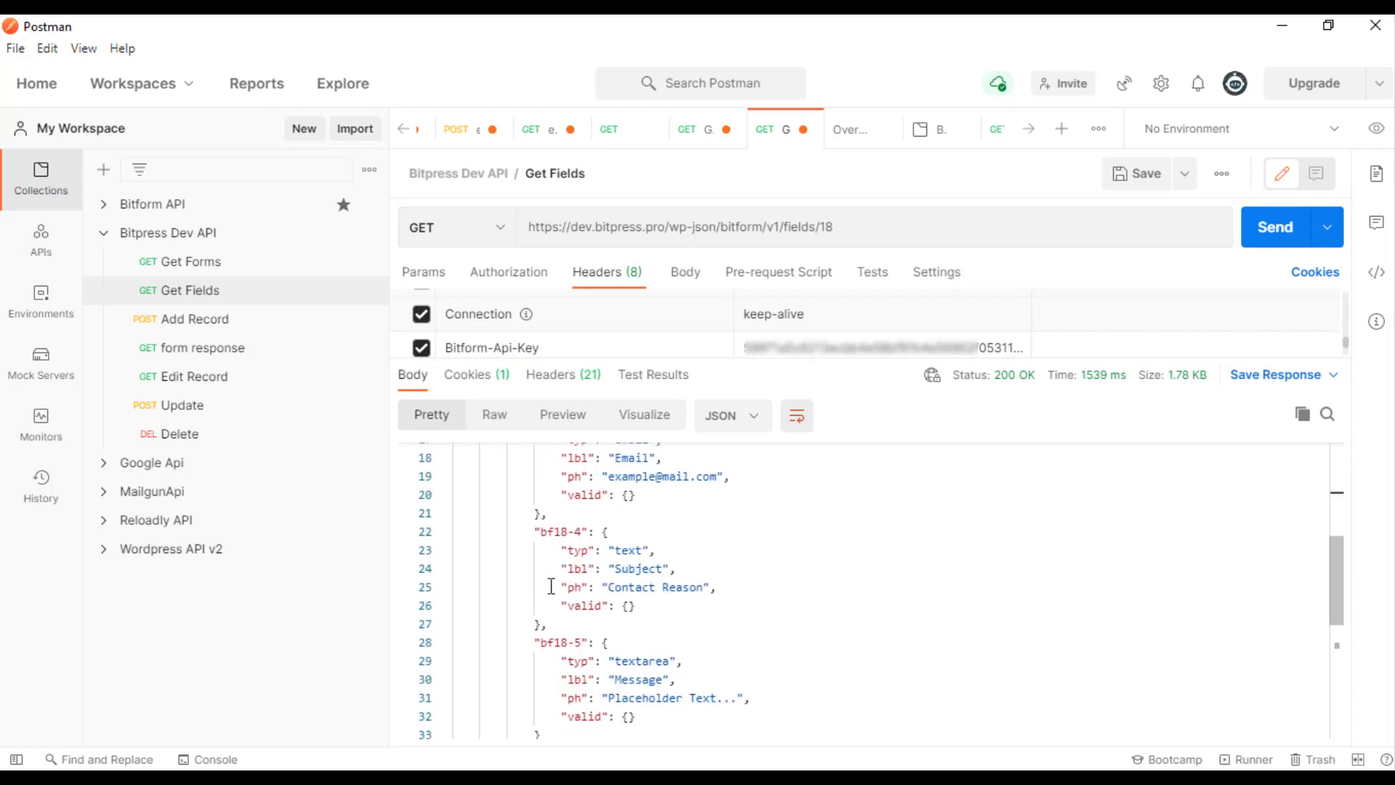
{"action": "double_click", "coordinate": [542, 531]}
{"action": "scroll", "coordinate": [556, 513], "scroll_direction": "down", "scroll_amount": 1}
{"action": "scroll", "coordinate": [622, 565], "scroll_direction": "down", "scroll_amount": 2}
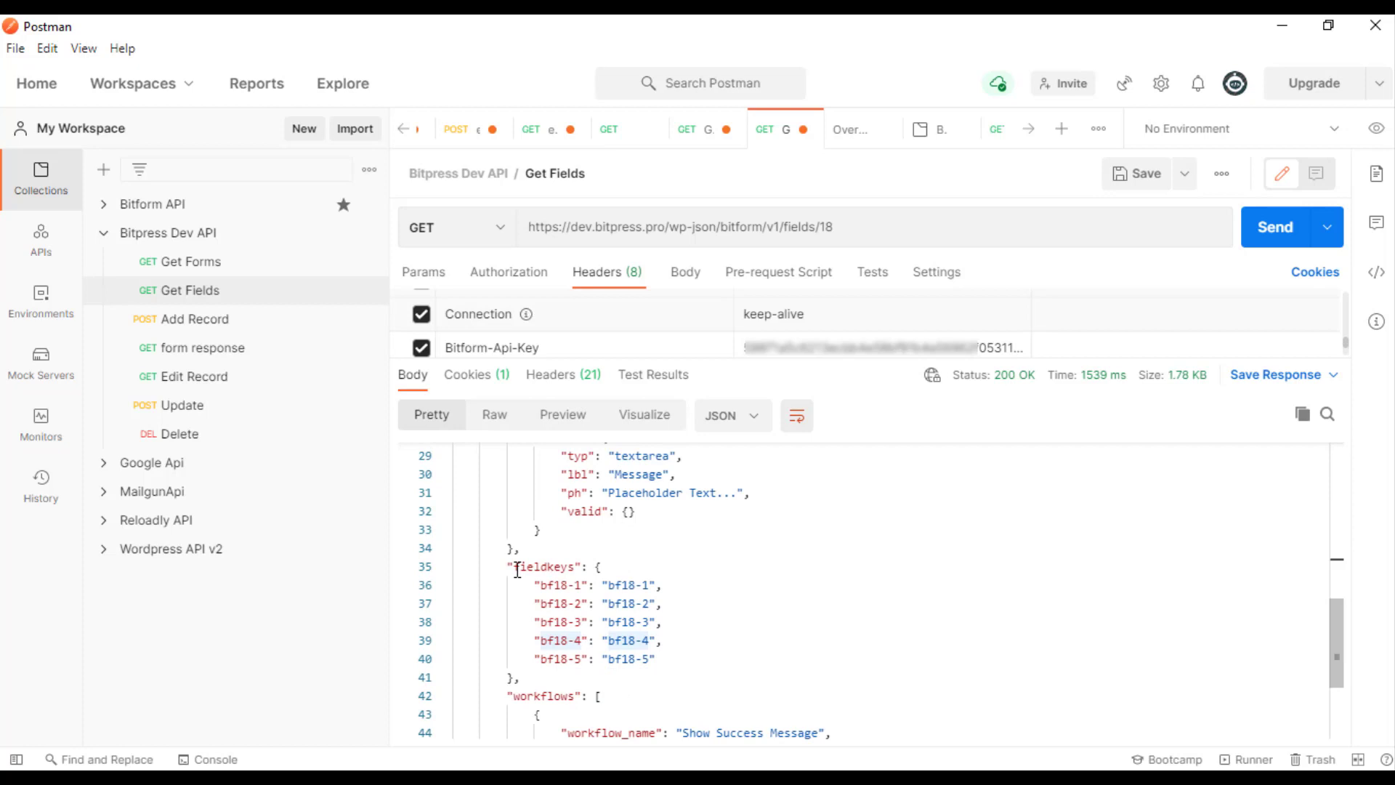
{"action": "mouse_move", "coordinate": [517, 570]}
{"action": "left_mouse_down"}
{"action": "mouse_move", "coordinate": [575, 568]}
{"action": "mouse_move", "coordinate": [661, 658]}
{"action": "left_mouse_up"}
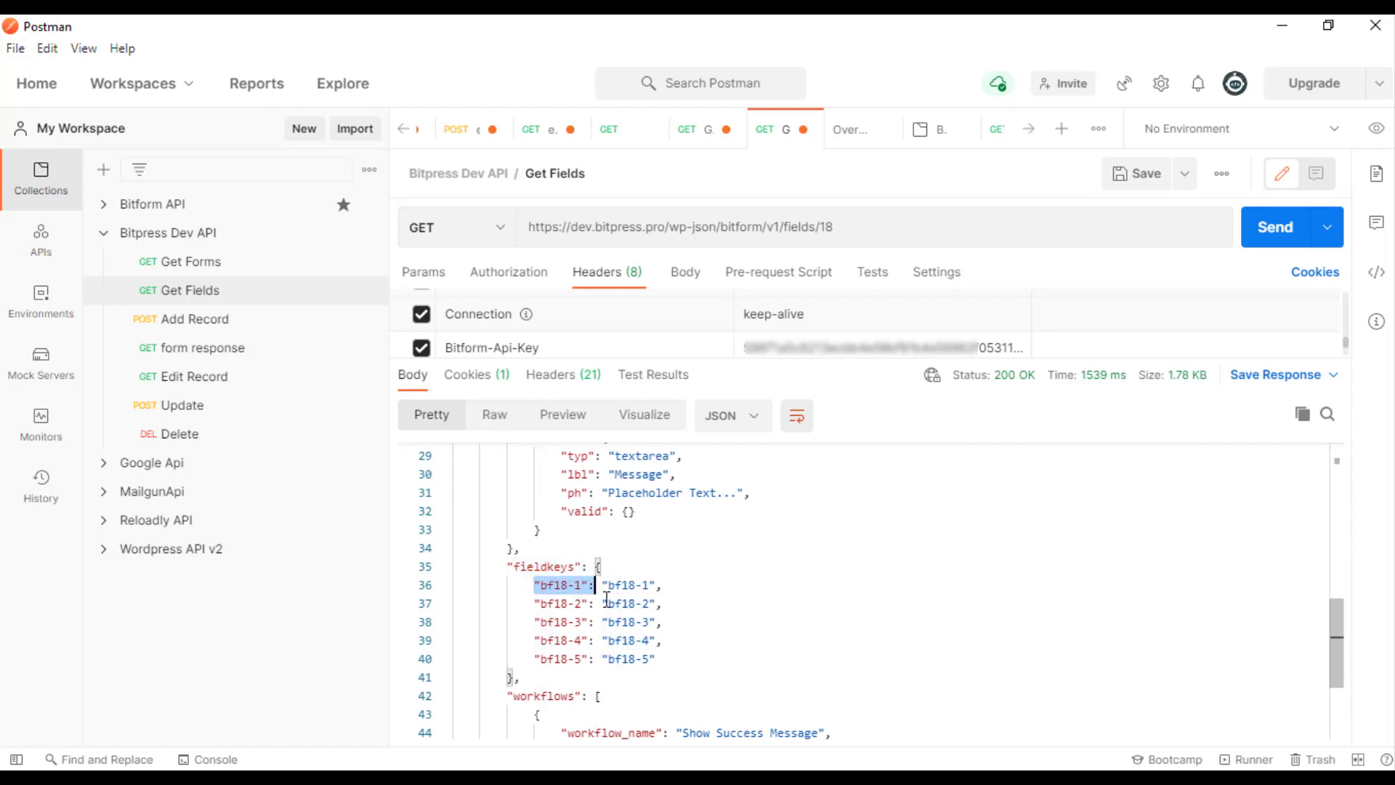
{"action": "left_click", "coordinate": [714, 595]}
{"action": "scroll", "coordinate": [669, 600], "scroll_direction": "up", "scroll_amount": 2}
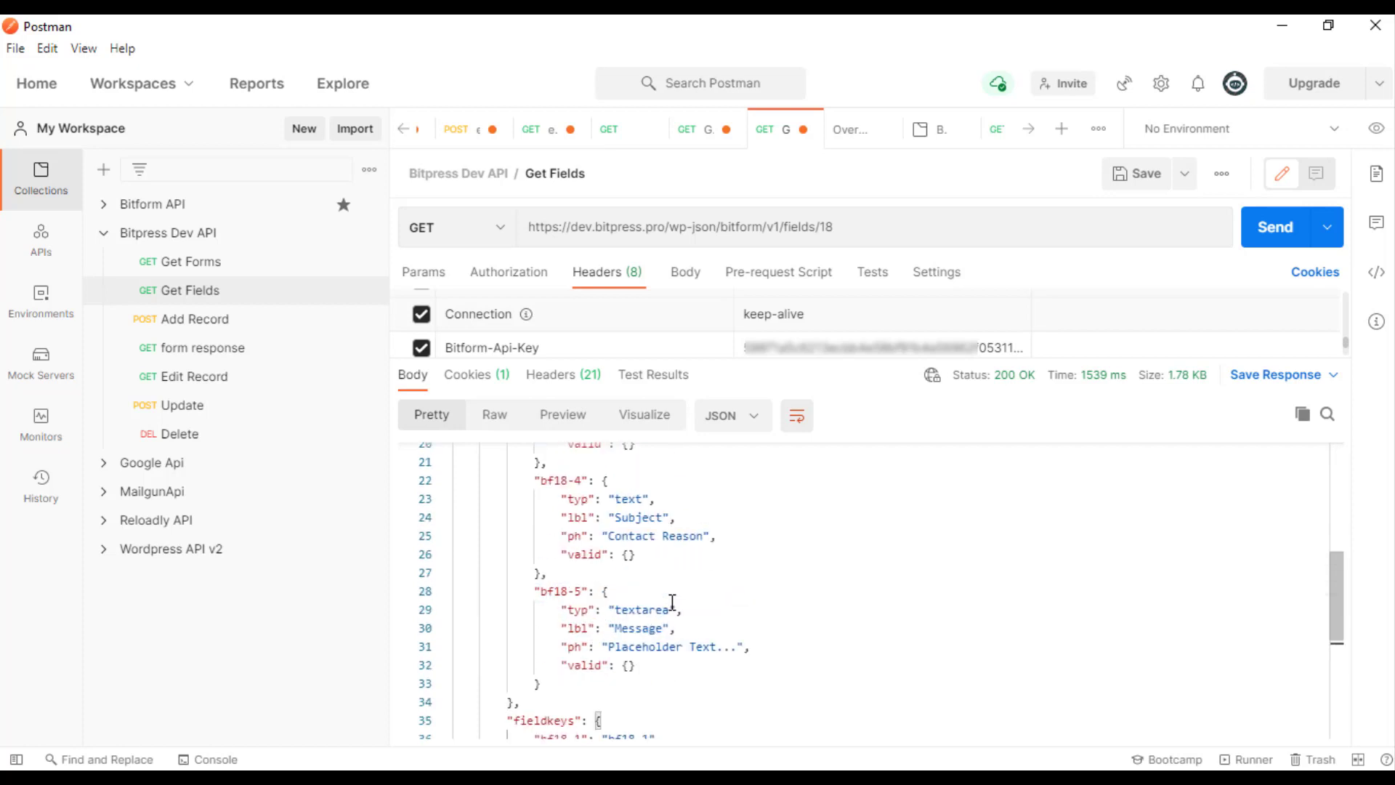
{"action": "scroll", "coordinate": [669, 601], "scroll_direction": "up", "scroll_amount": 3}
{"action": "scroll", "coordinate": [669, 600], "scroll_direction": "down", "scroll_amount": 4}
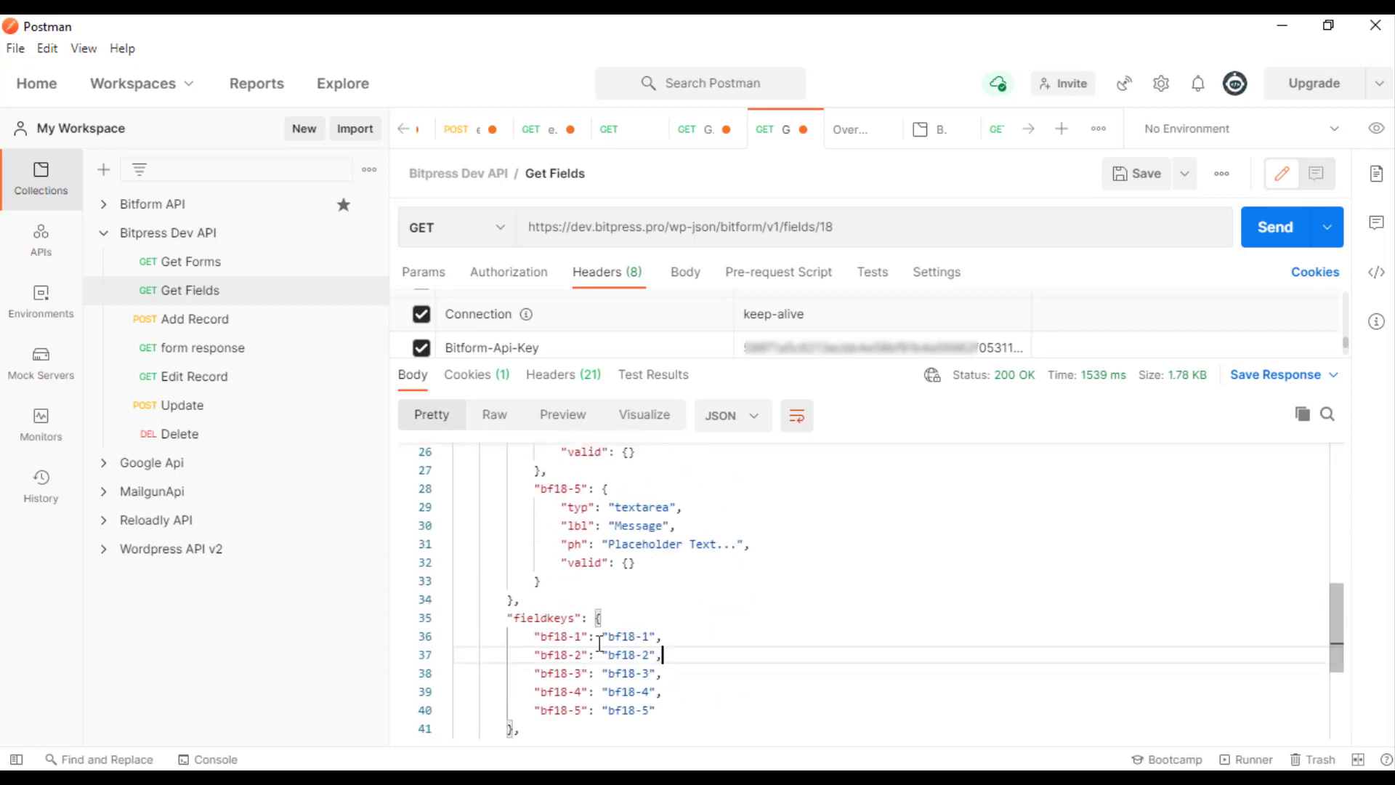
{"action": "double_click", "coordinate": [561, 637]}
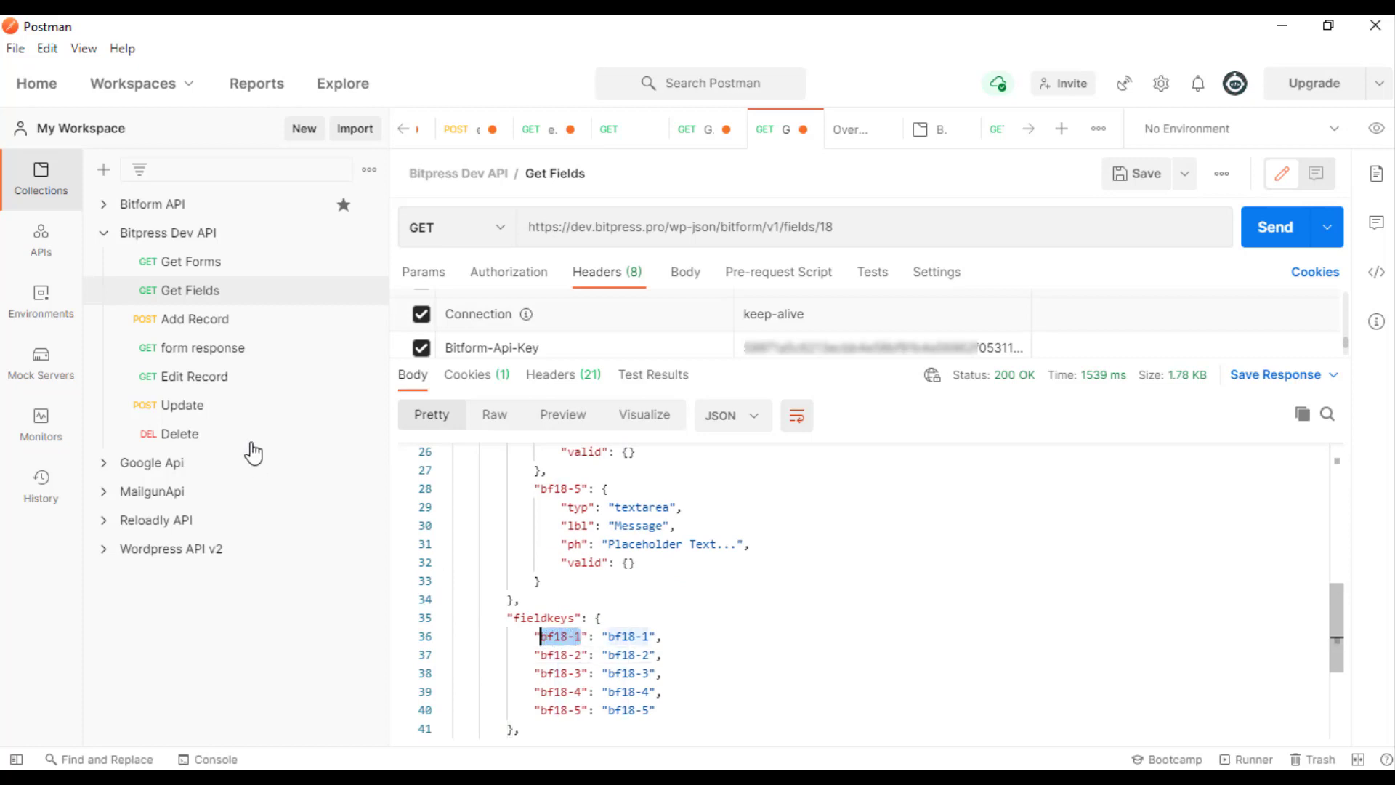
{"action": "left_click", "coordinate": [213, 319]}
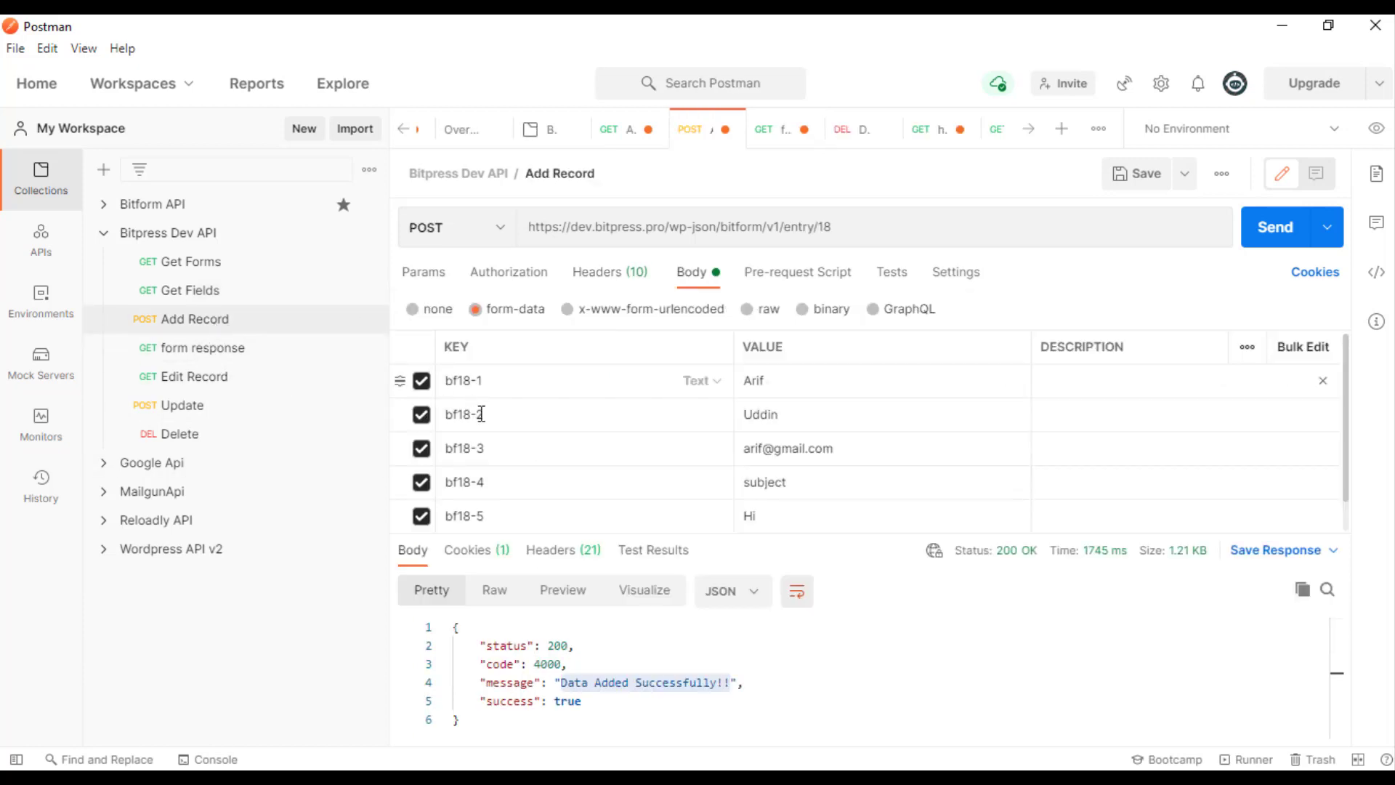
{"action": "left_click", "coordinate": [567, 385]}
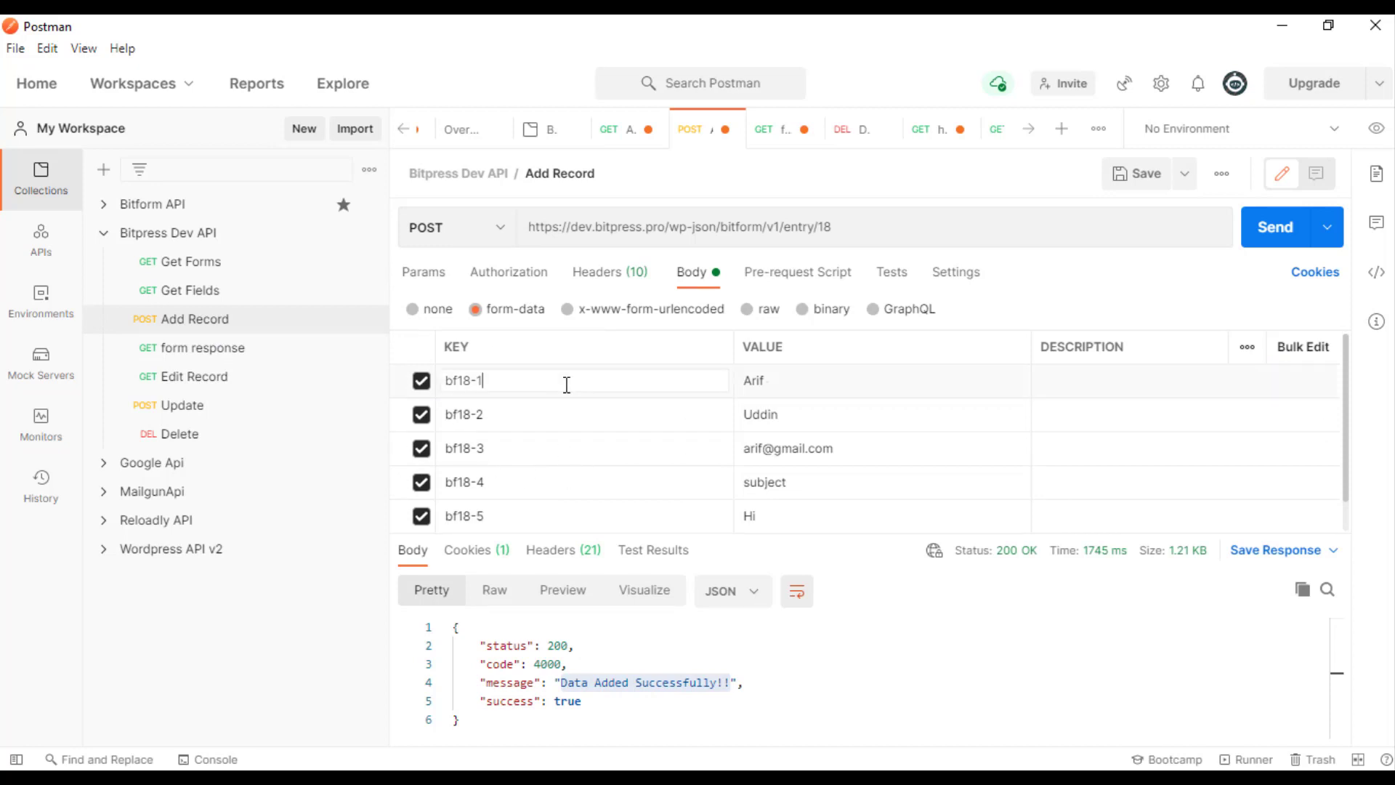
{"action": "left_click", "coordinate": [207, 293]}
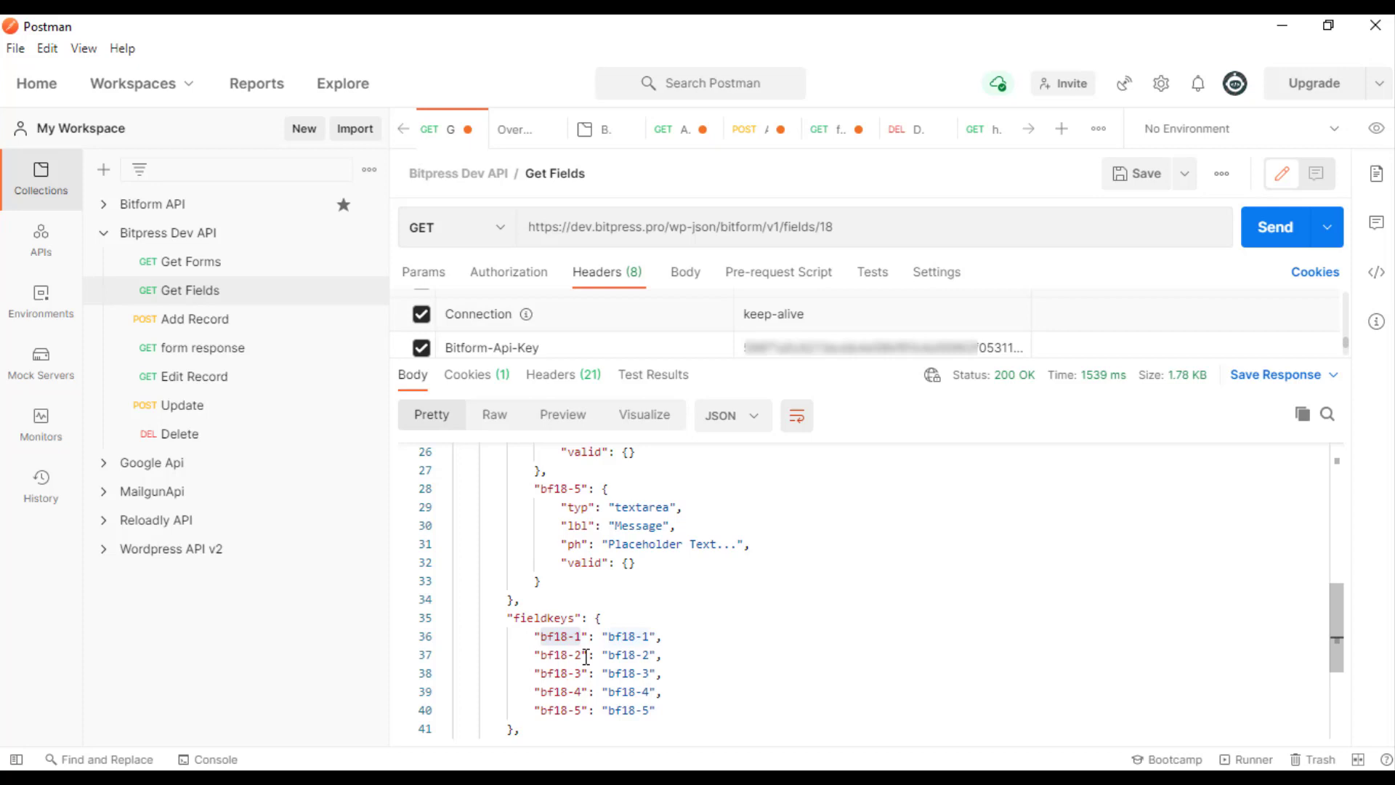
{"action": "left_click_drag", "start_coordinate": [586, 657], "coordinate": [551, 655]}
{"action": "mouse_move", "coordinate": [194, 319]}
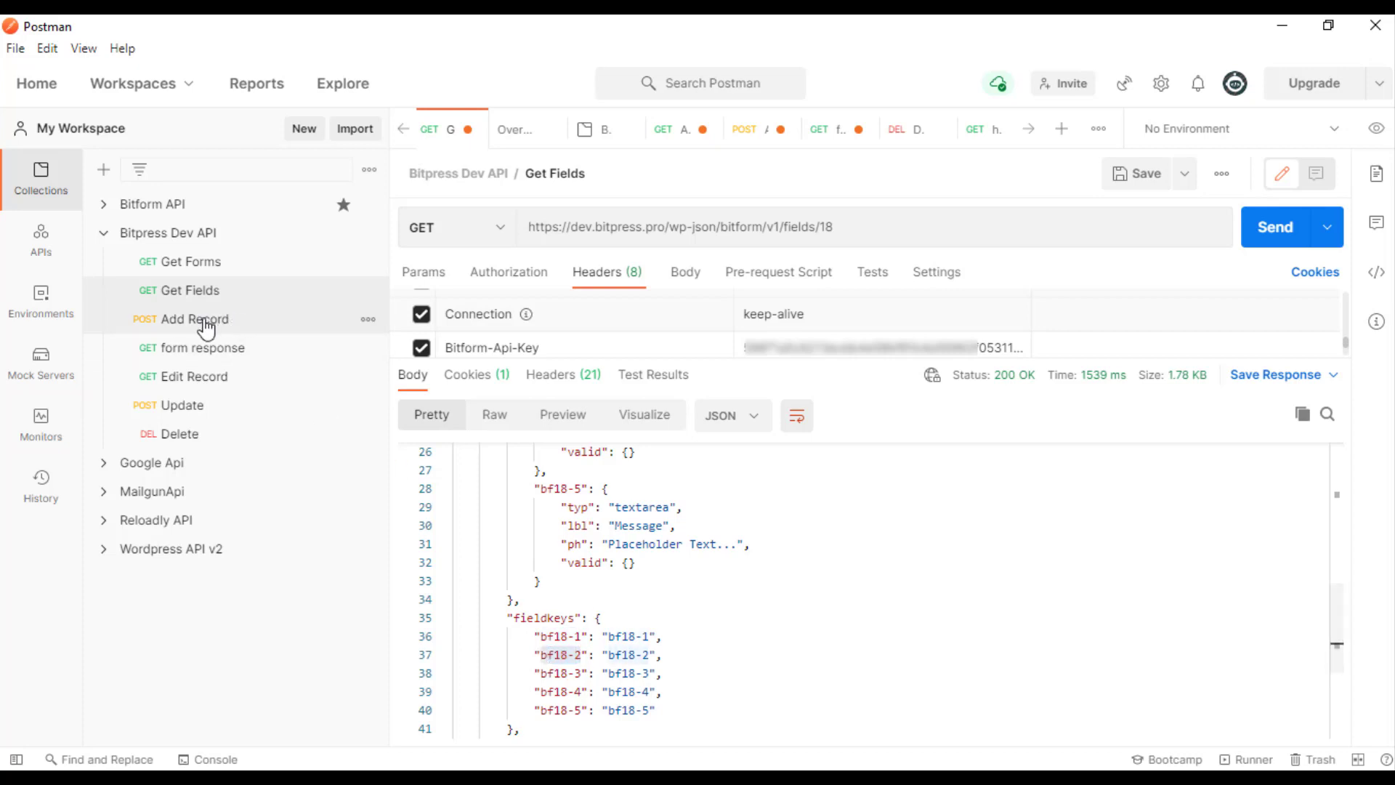
{"action": "left_click", "coordinate": [206, 319]}
{"action": "left_click", "coordinate": [495, 416]}
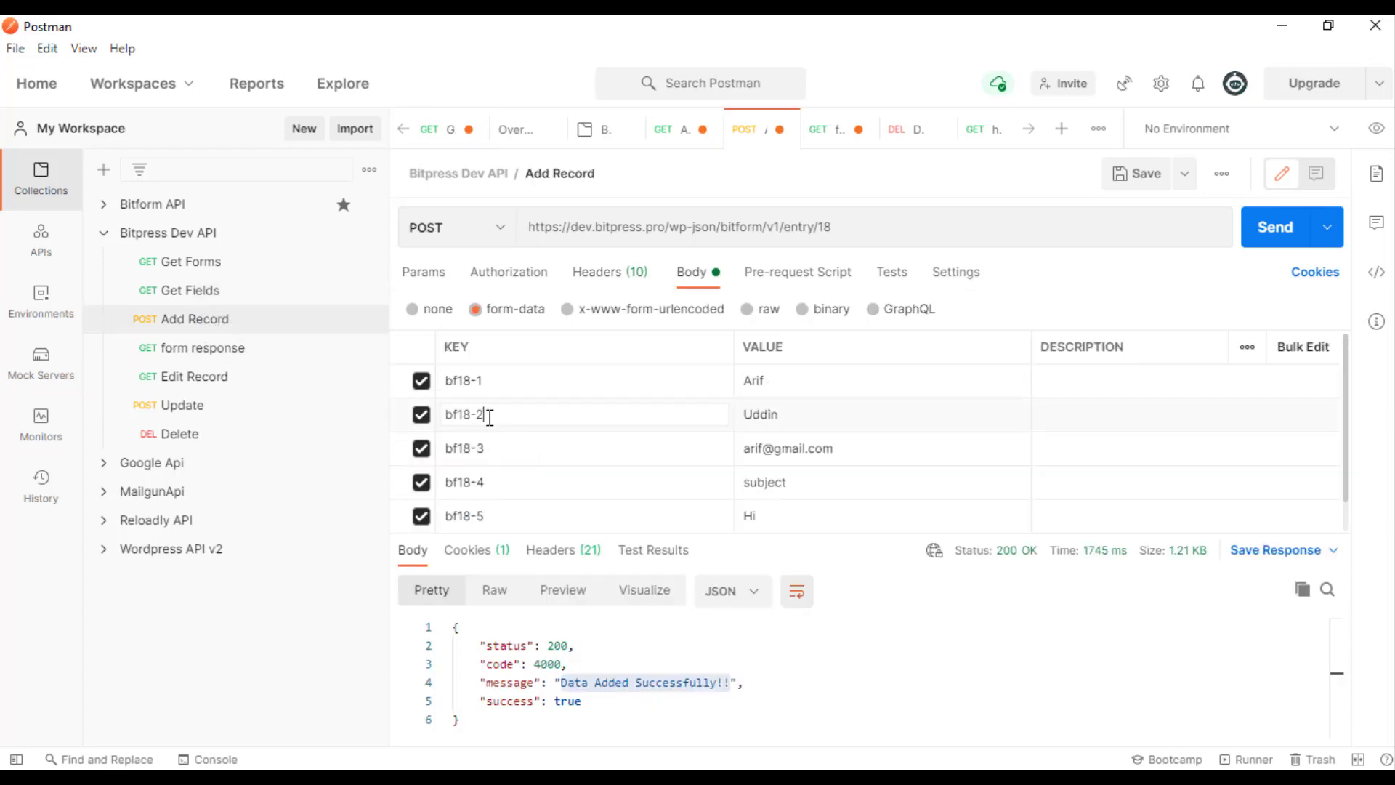
{"action": "left_click", "coordinate": [194, 291]}
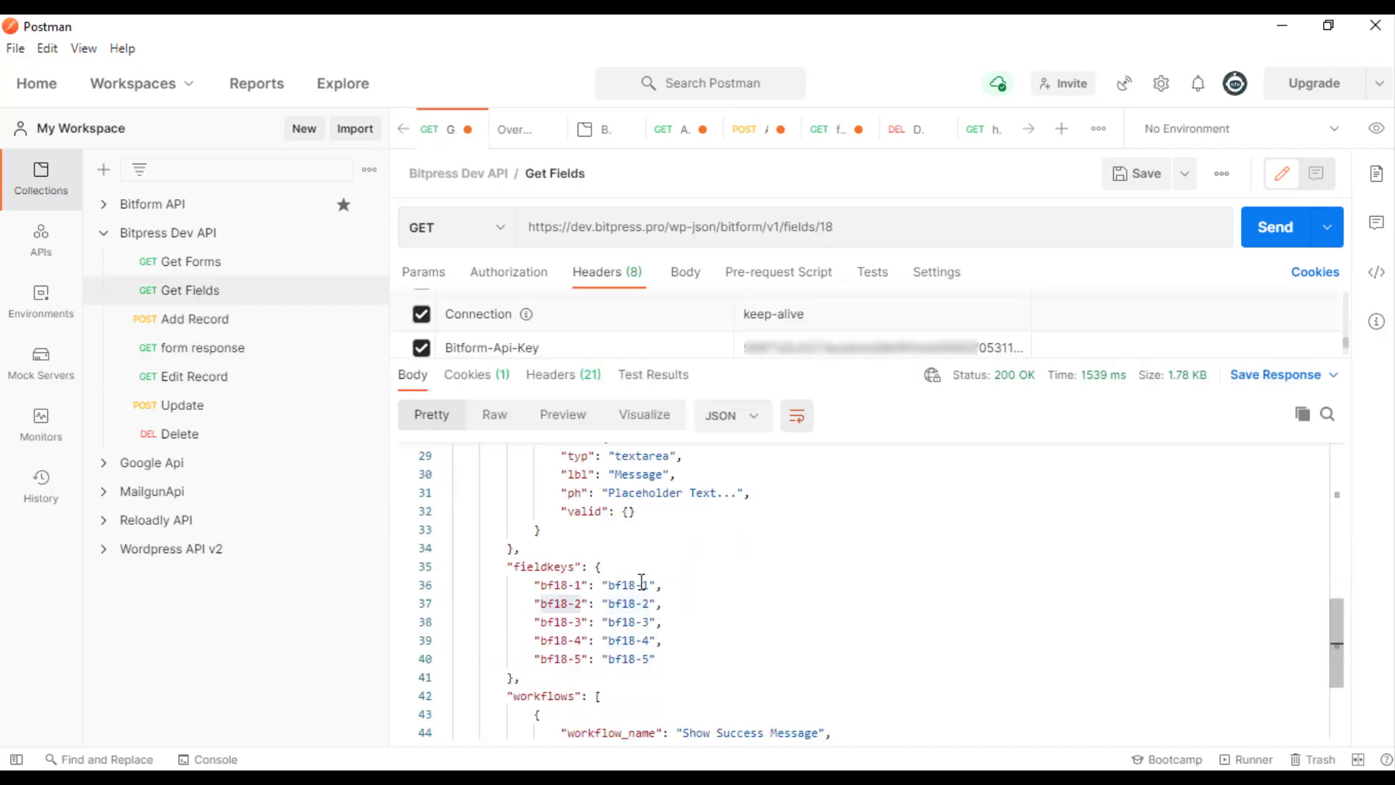
{"action": "left_click_drag", "start_coordinate": [581, 622], "coordinate": [549, 622]}
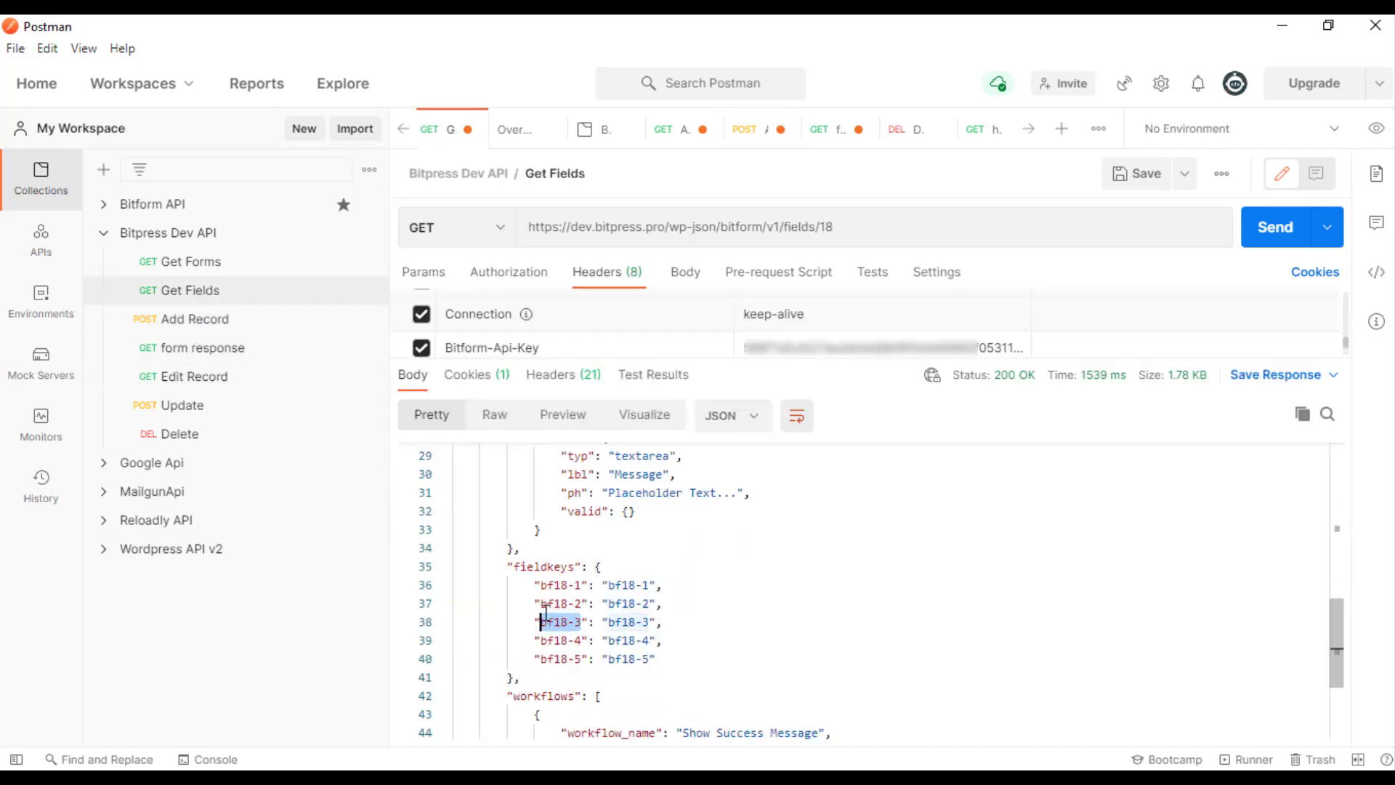
{"action": "left_click", "coordinate": [186, 319]}
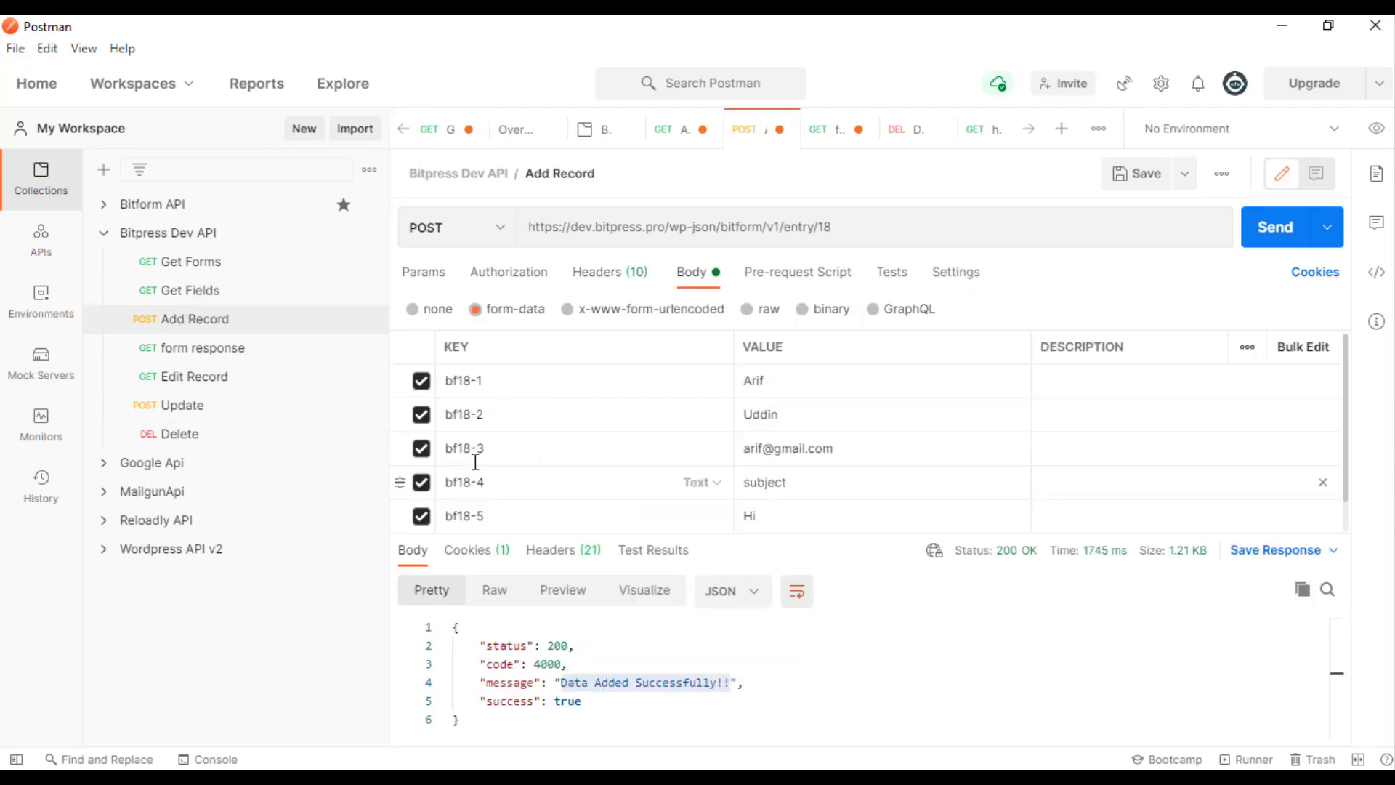
{"action": "left_click", "coordinate": [512, 449]}
{"action": "left_click", "coordinate": [757, 388]}
{"action": "double_click", "coordinate": [760, 414]}
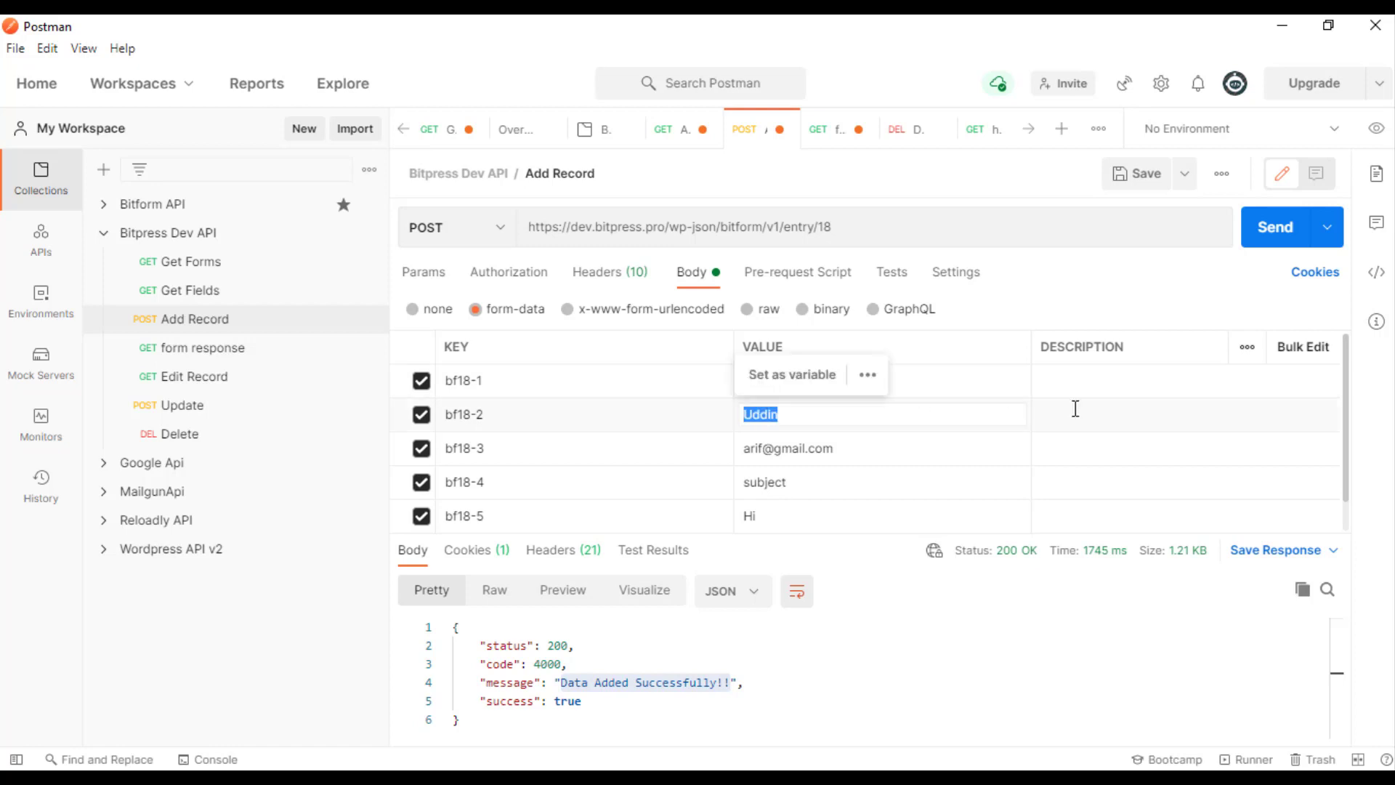
{"action": "key", "text": "BackSpace"}
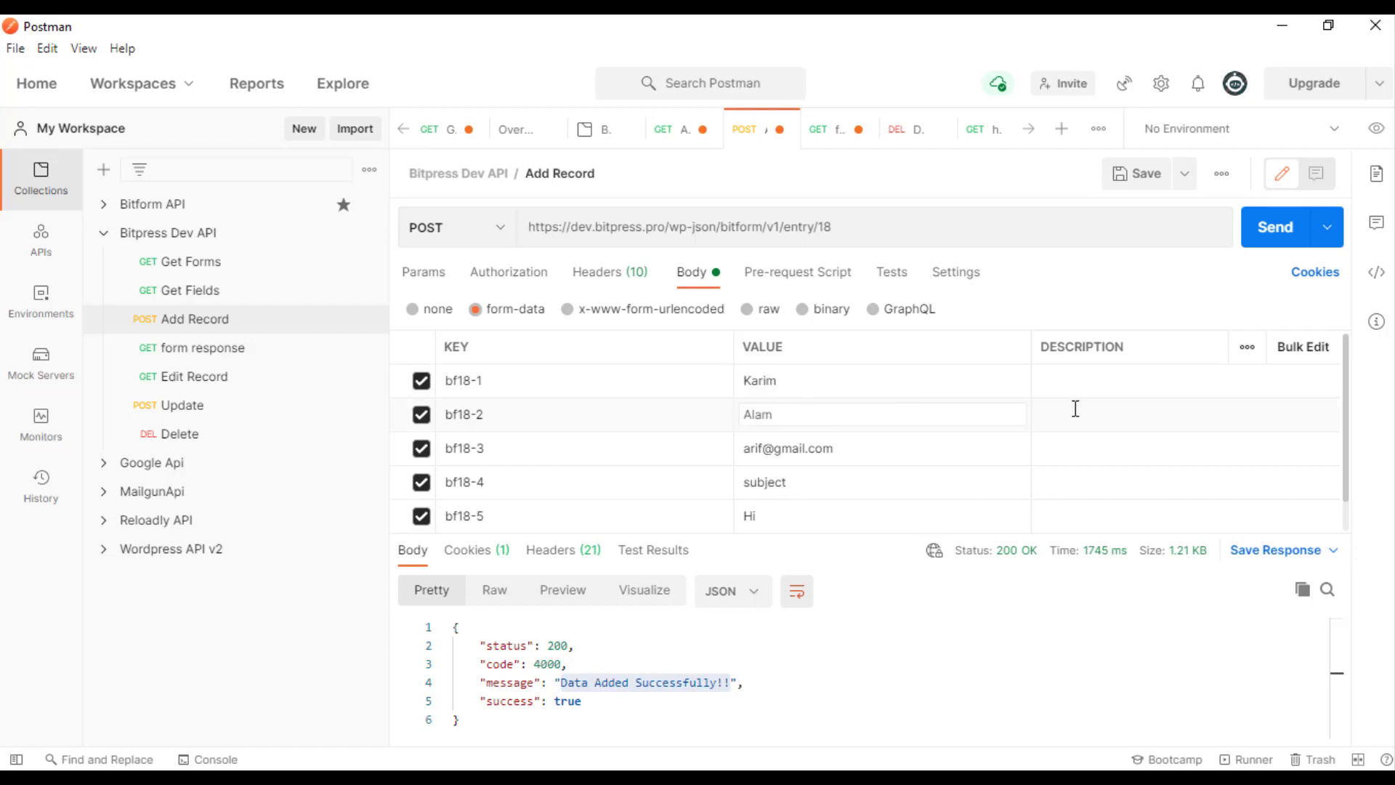
{"action": "mouse_move", "coordinate": [883, 447]}
{"action": "left_click", "coordinate": [763, 446]}
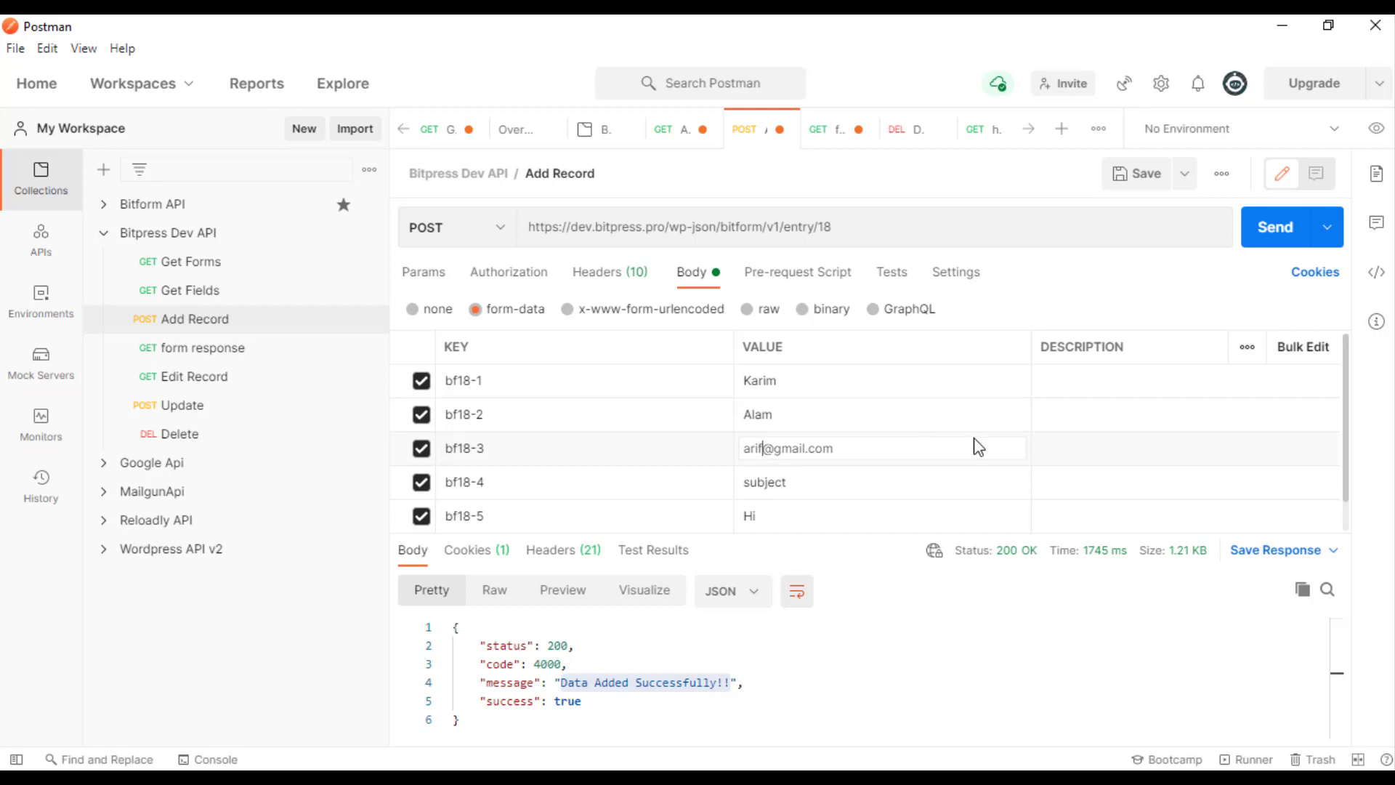
{"action": "key", "text": "BackSpace"}
{"action": "key", "text": "BackSpace"}
{"action": "key", "text": "BackSpace"}
{"action": "double_click", "coordinate": [779, 480]}
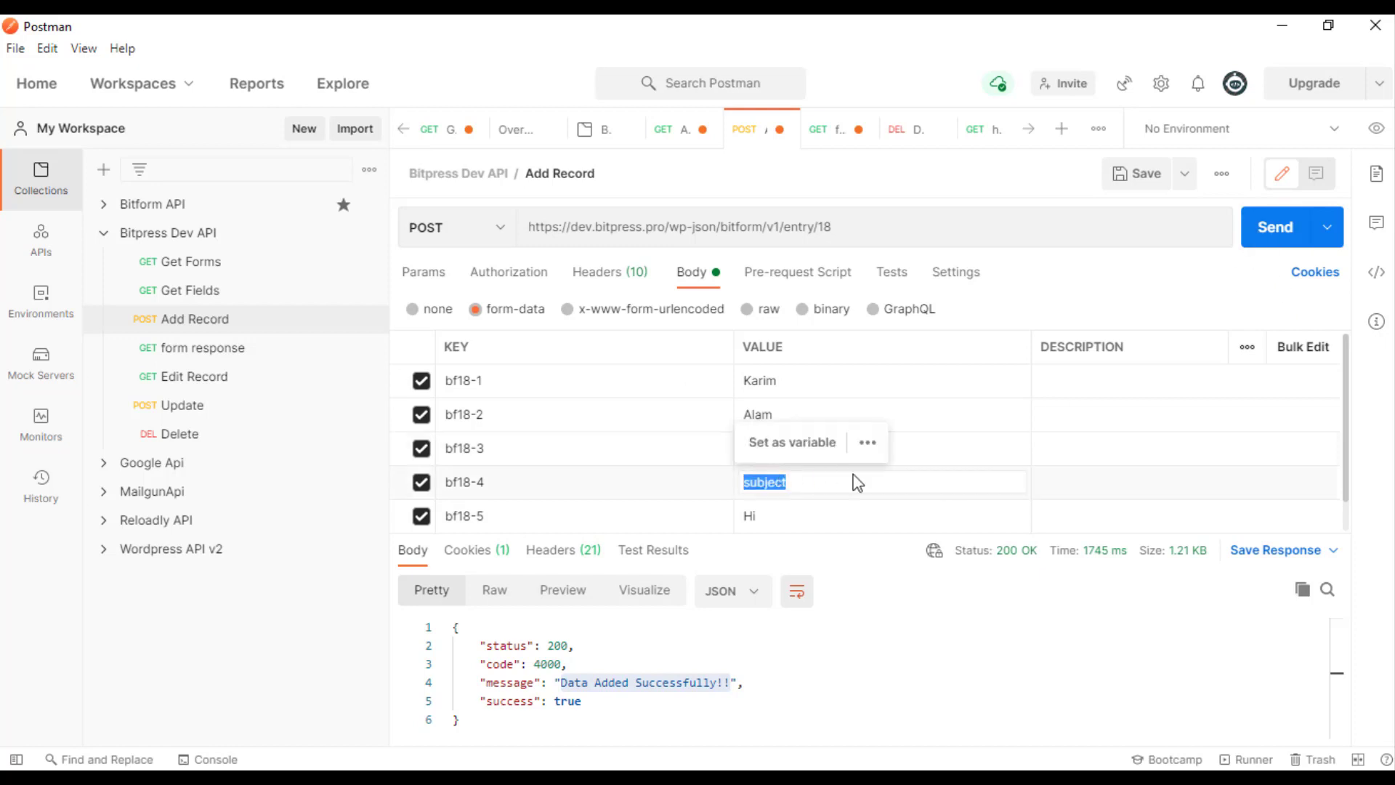
Send the Add Record request and confirm 'Data Added Successfully'
{"action": "left_click", "coordinate": [1267, 227]}
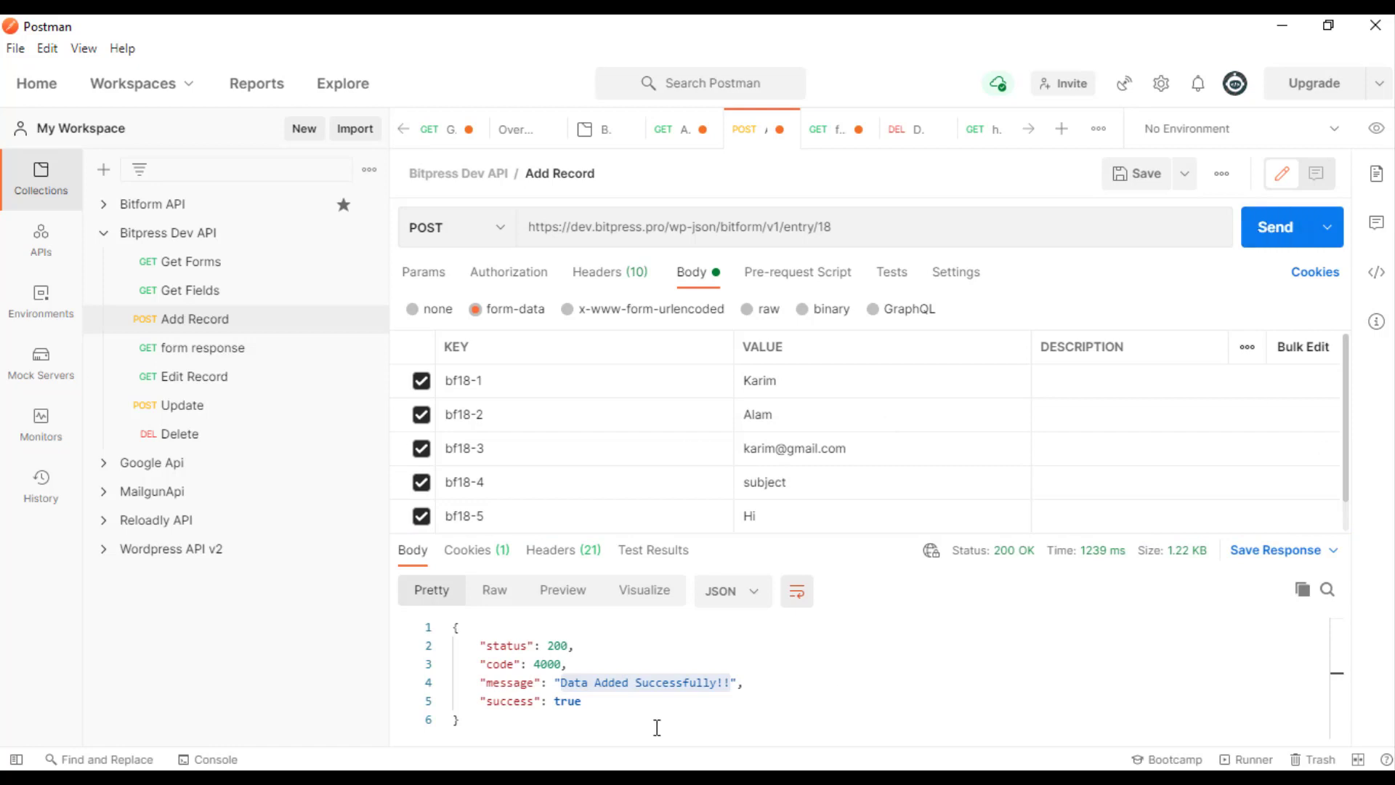
{"action": "left_click_drag", "start_coordinate": [560, 684], "coordinate": [726, 683]}
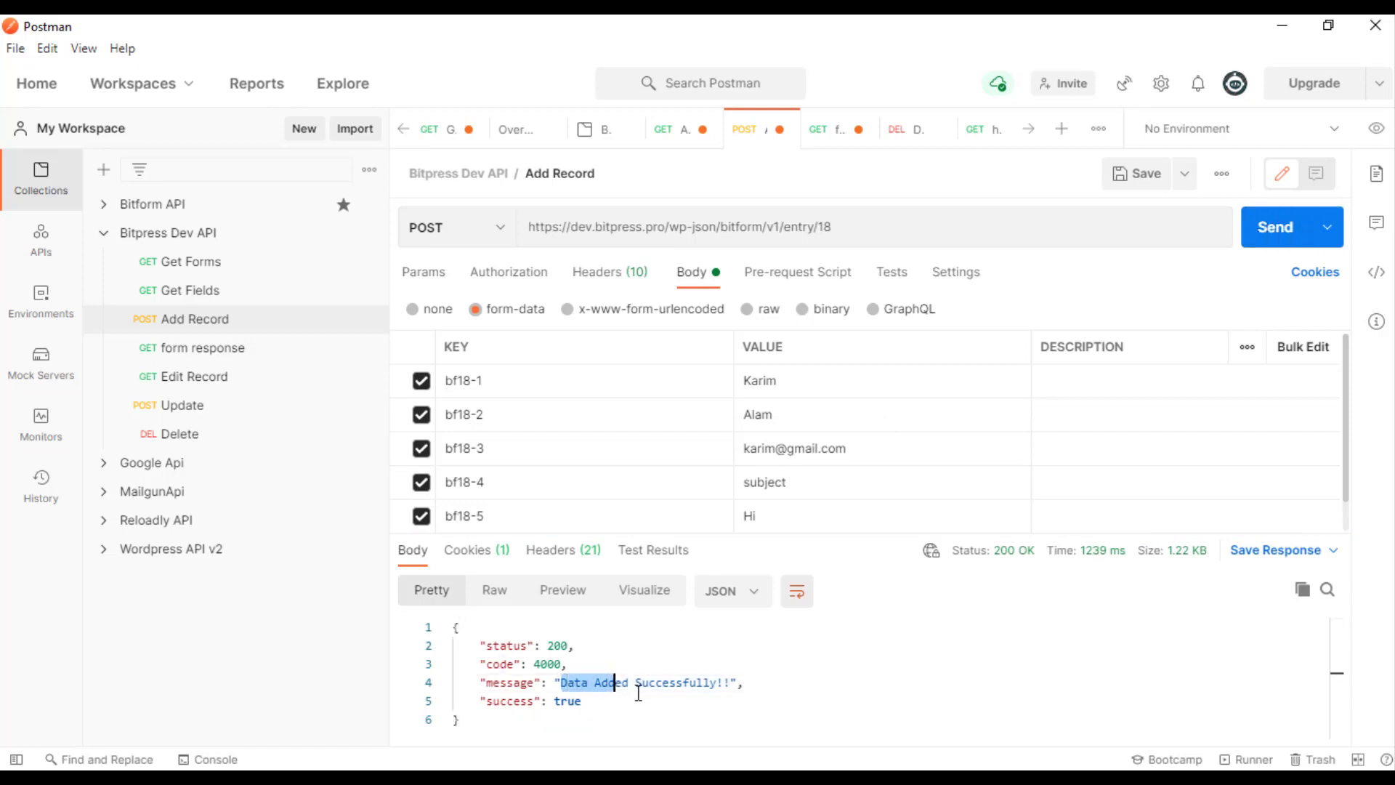
{"action": "left_click", "coordinate": [737, 683]}
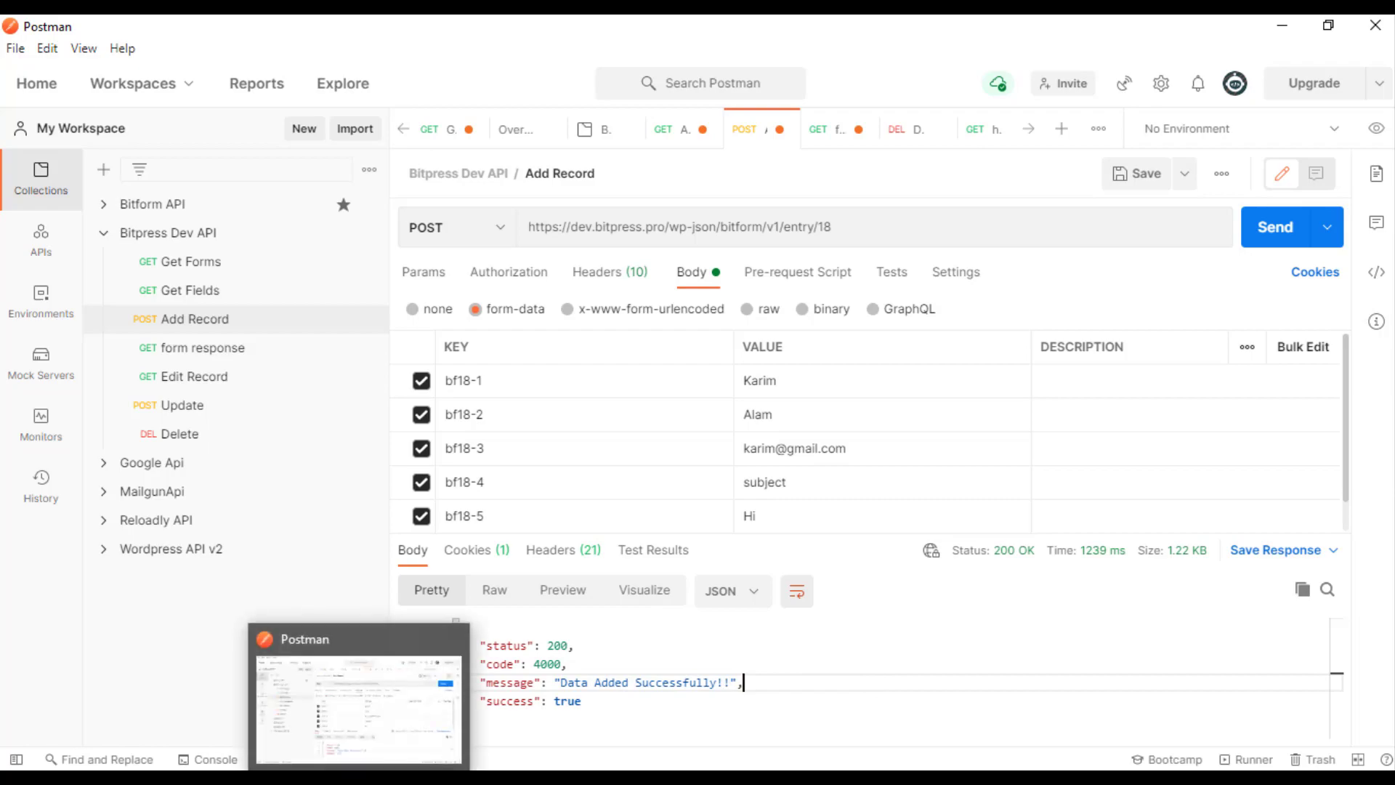
{"action": "left_click", "coordinate": [244, 697]}
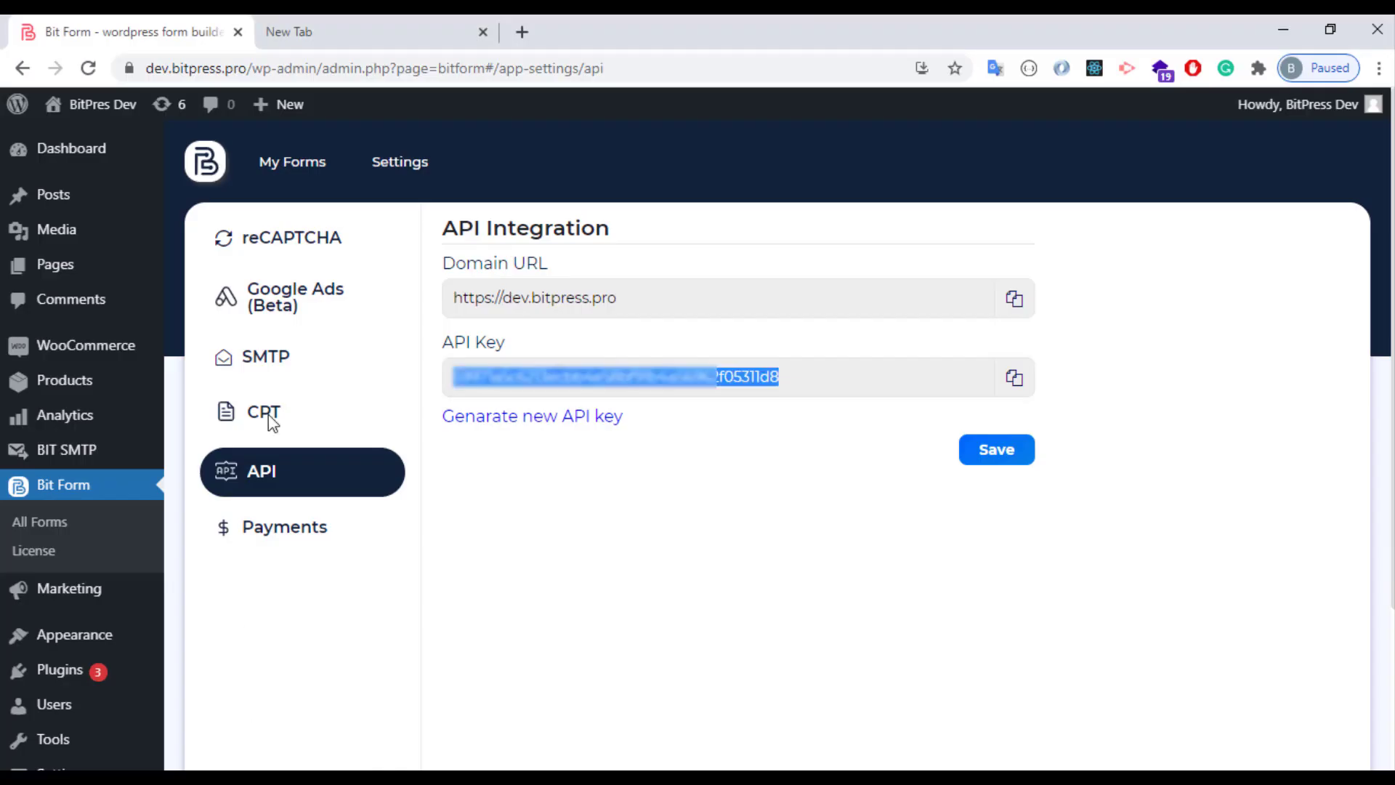
{"action": "left_click", "coordinate": [281, 170]}
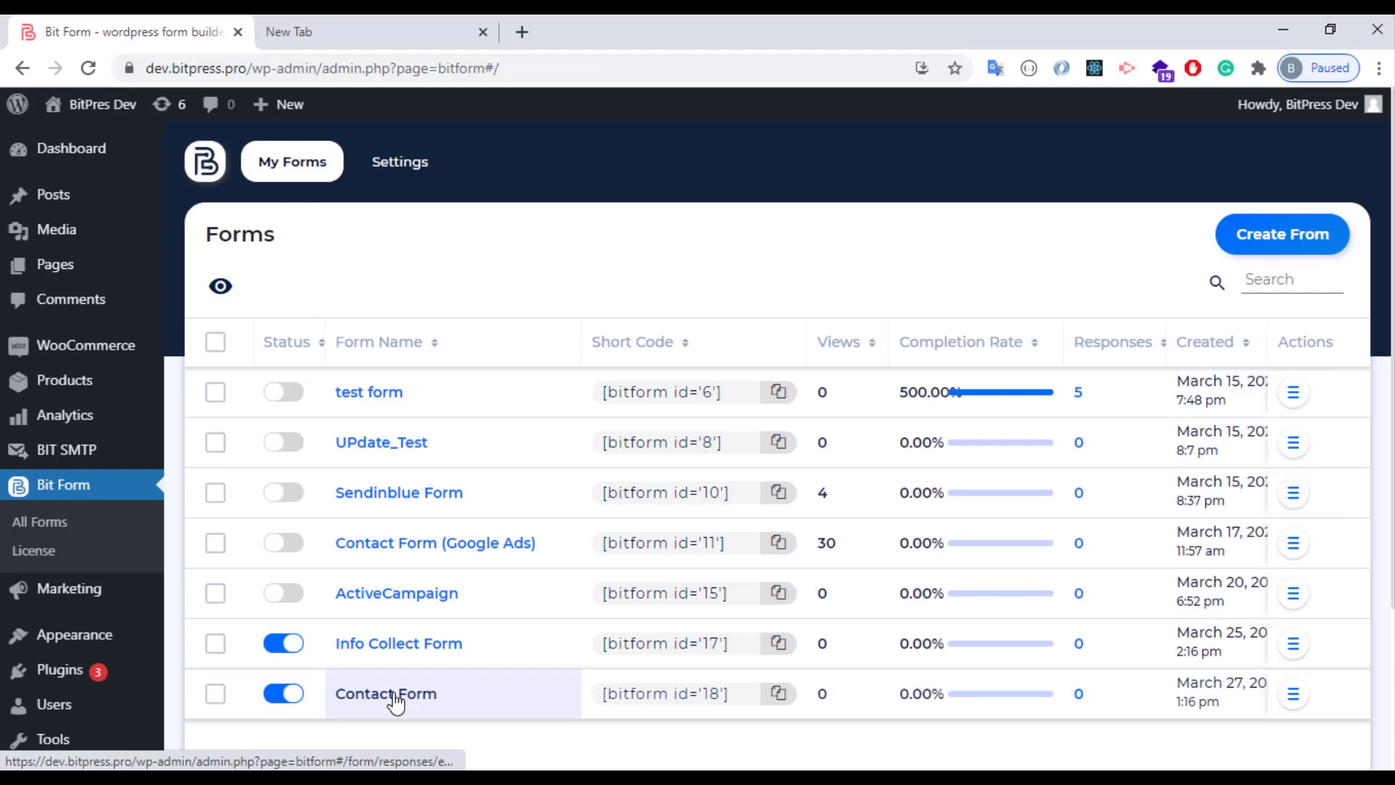
{"action": "left_click", "coordinate": [394, 697]}
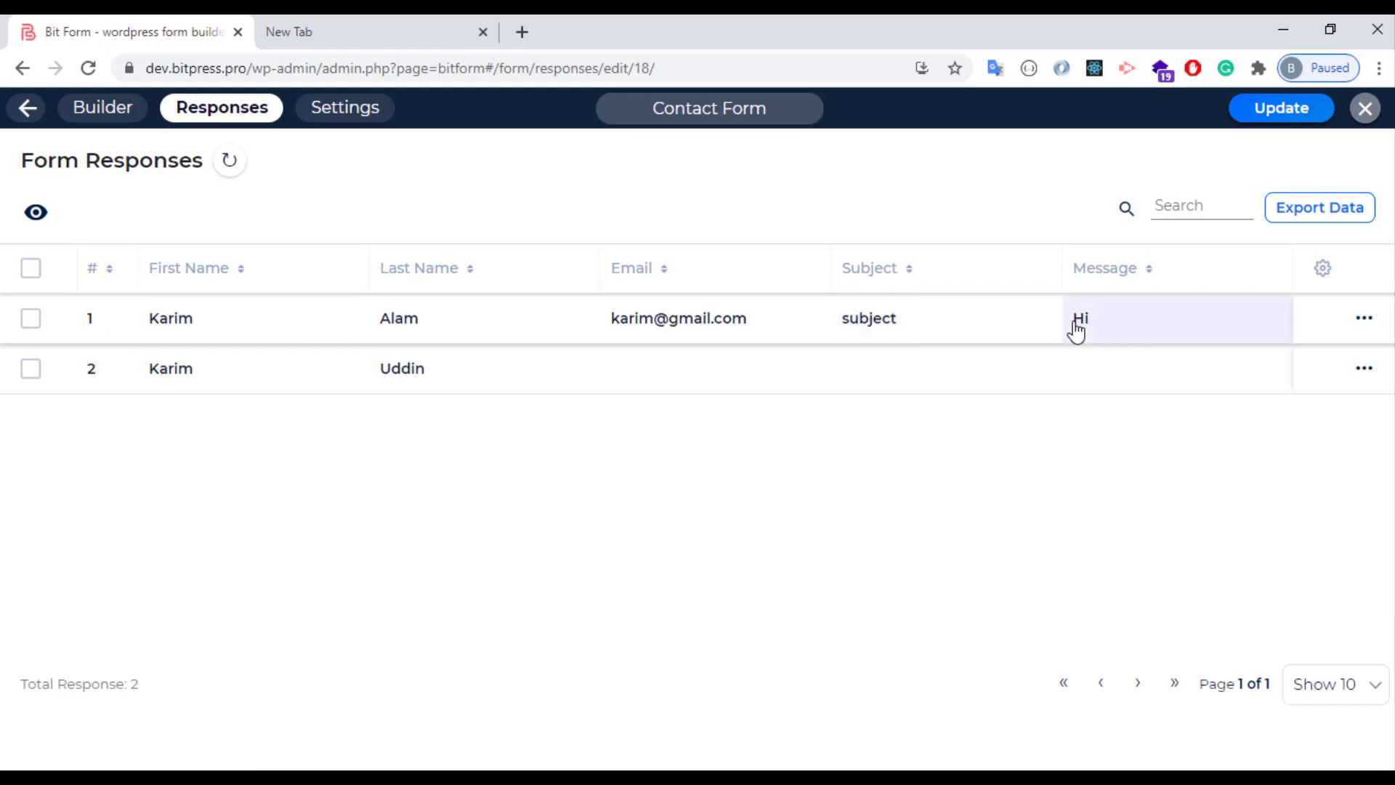
{"action": "key", "text": "alt+Tab"}
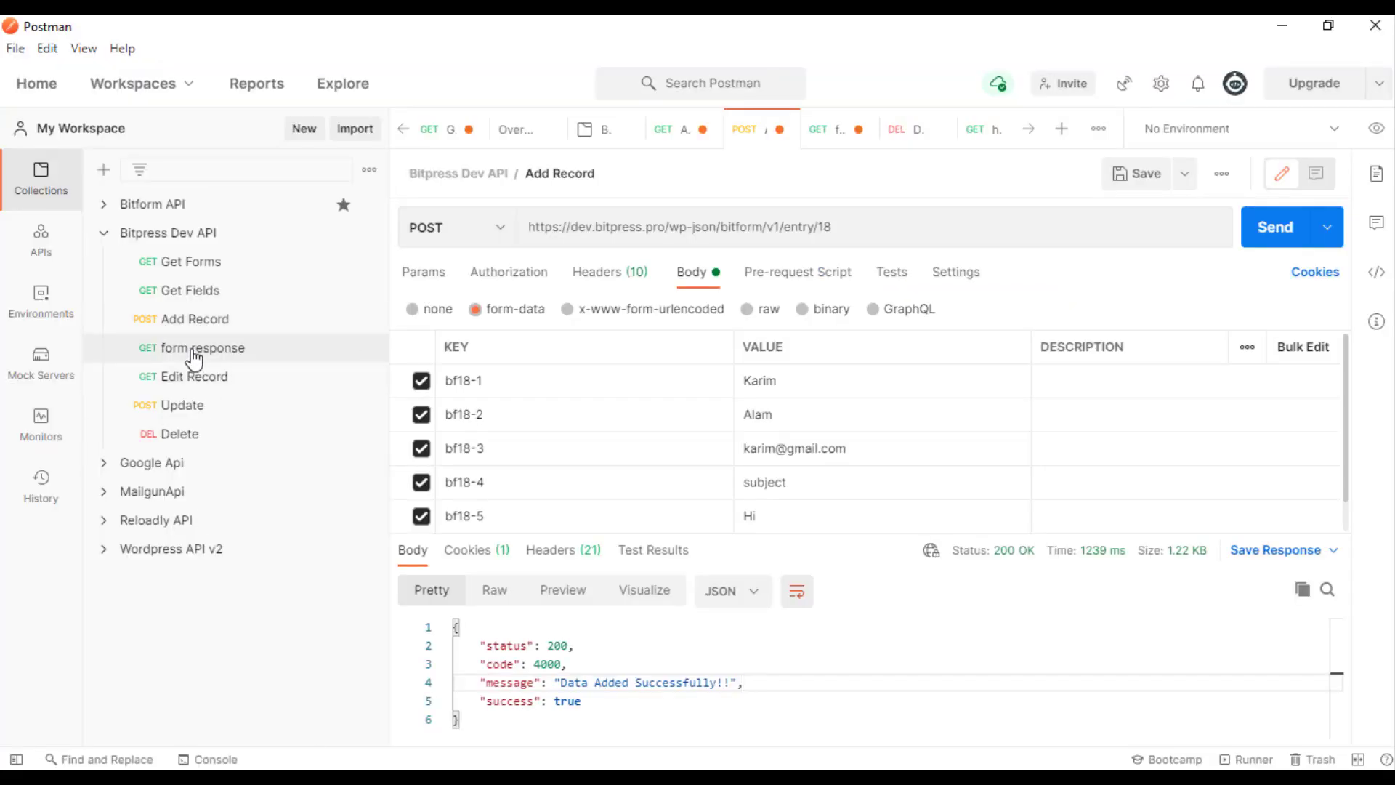
{"action": "left_click", "coordinate": [194, 356]}
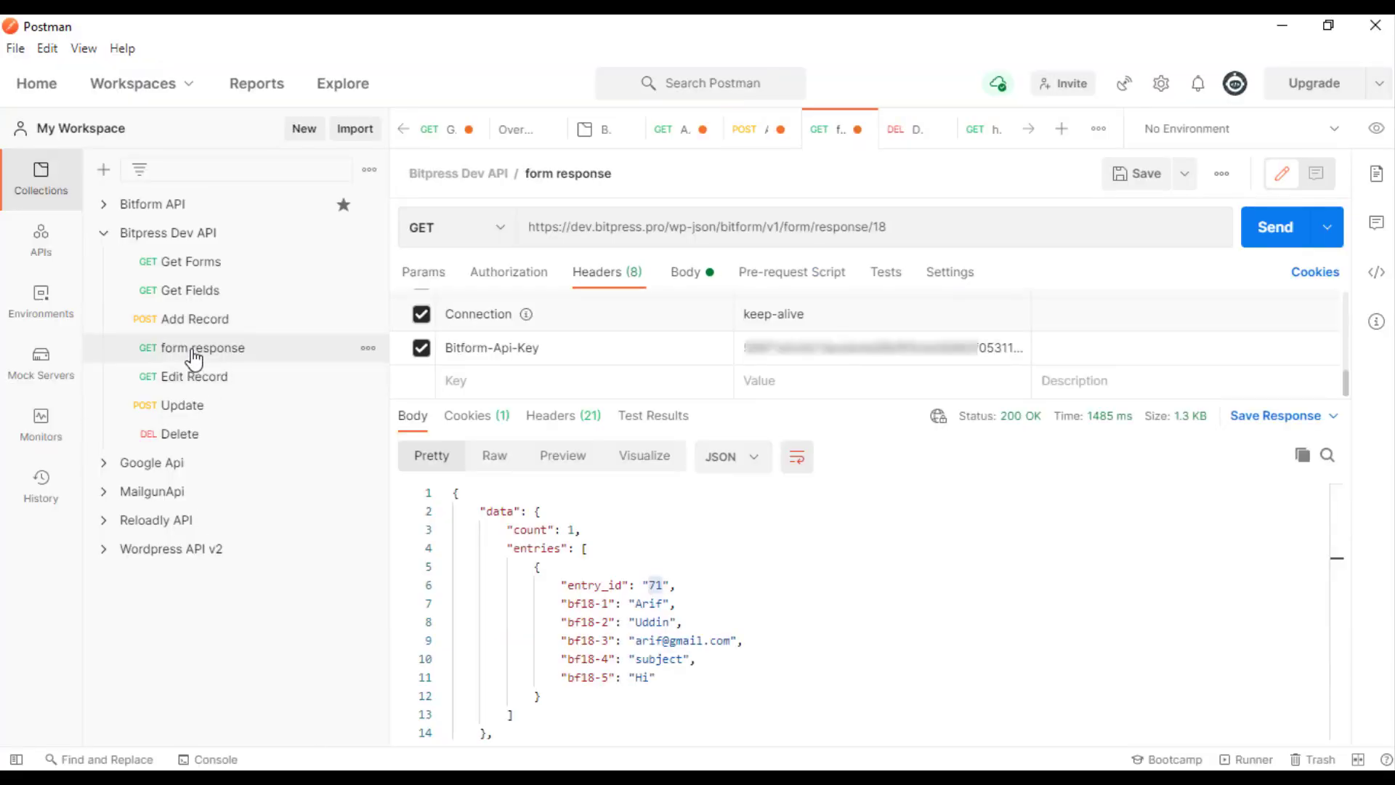
{"action": "left_click", "coordinate": [1273, 231]}
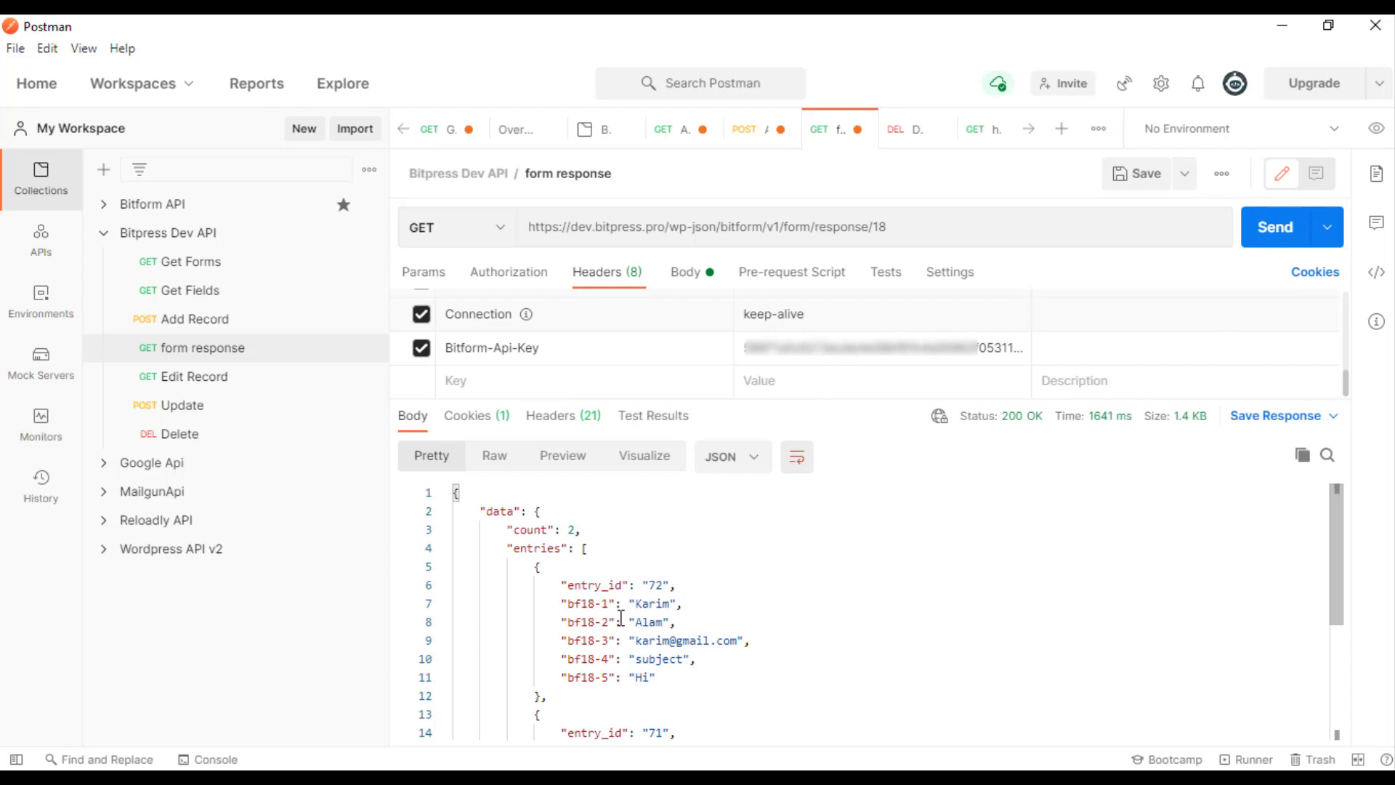
{"action": "double_click", "coordinate": [645, 602]}
{"action": "double_click", "coordinate": [654, 622]}
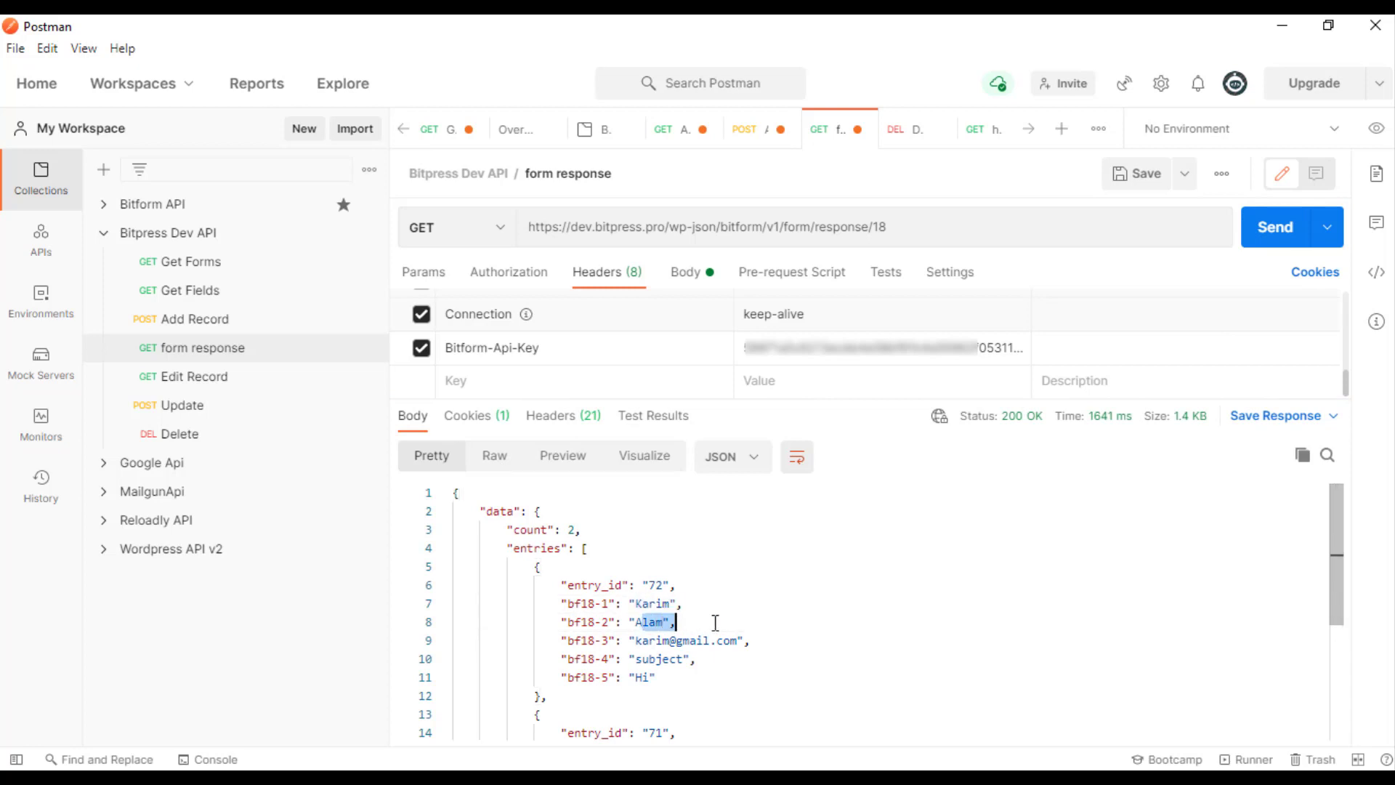
{"action": "scroll", "coordinate": [715, 620], "scroll_direction": "down", "scroll_amount": 4}
{"action": "scroll", "coordinate": [703, 606], "scroll_direction": "up", "scroll_amount": 2}
{"action": "scroll", "coordinate": [719, 611], "scroll_direction": "up", "scroll_amount": 2}
{"action": "left_click_drag", "start_coordinate": [650, 586], "coordinate": [670, 585]}
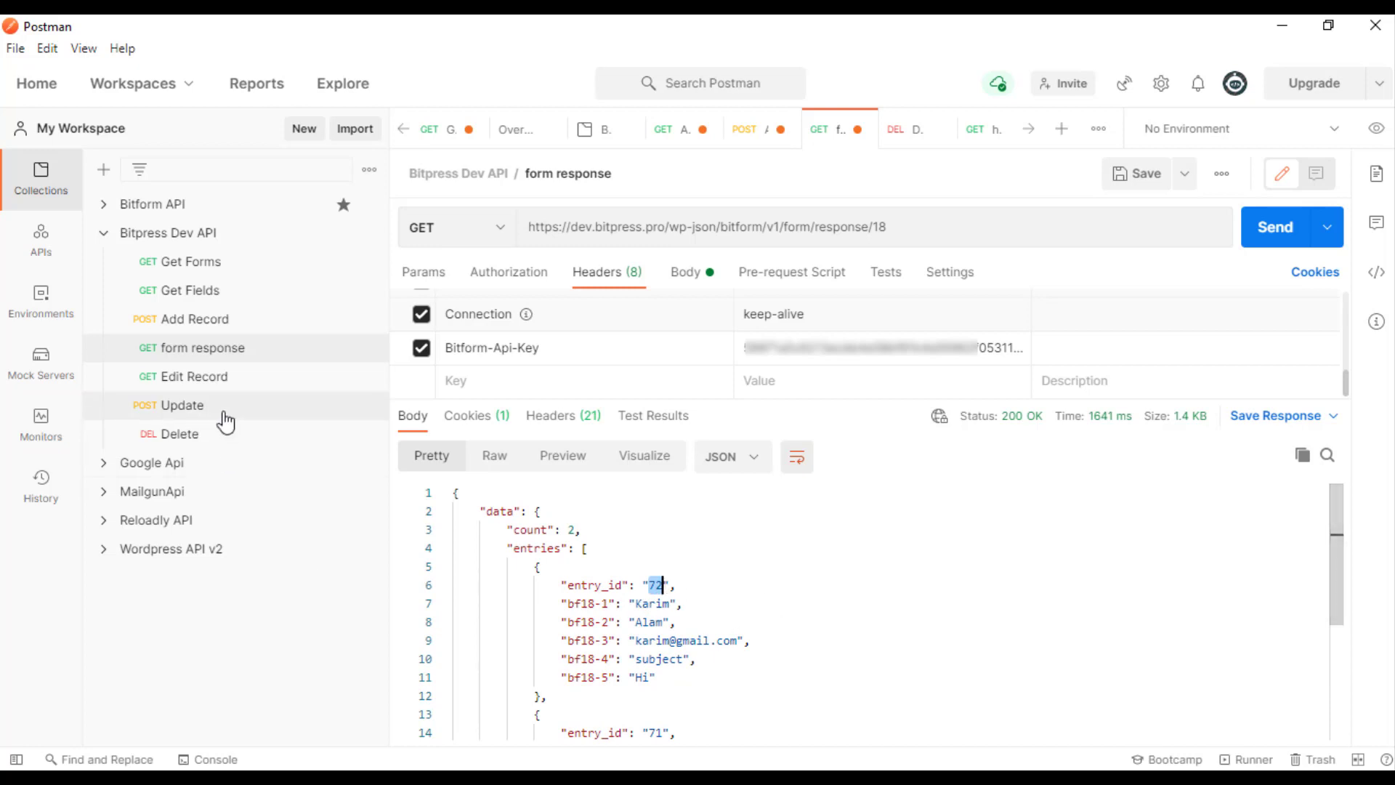
{"action": "mouse_move", "coordinate": [194, 376]}
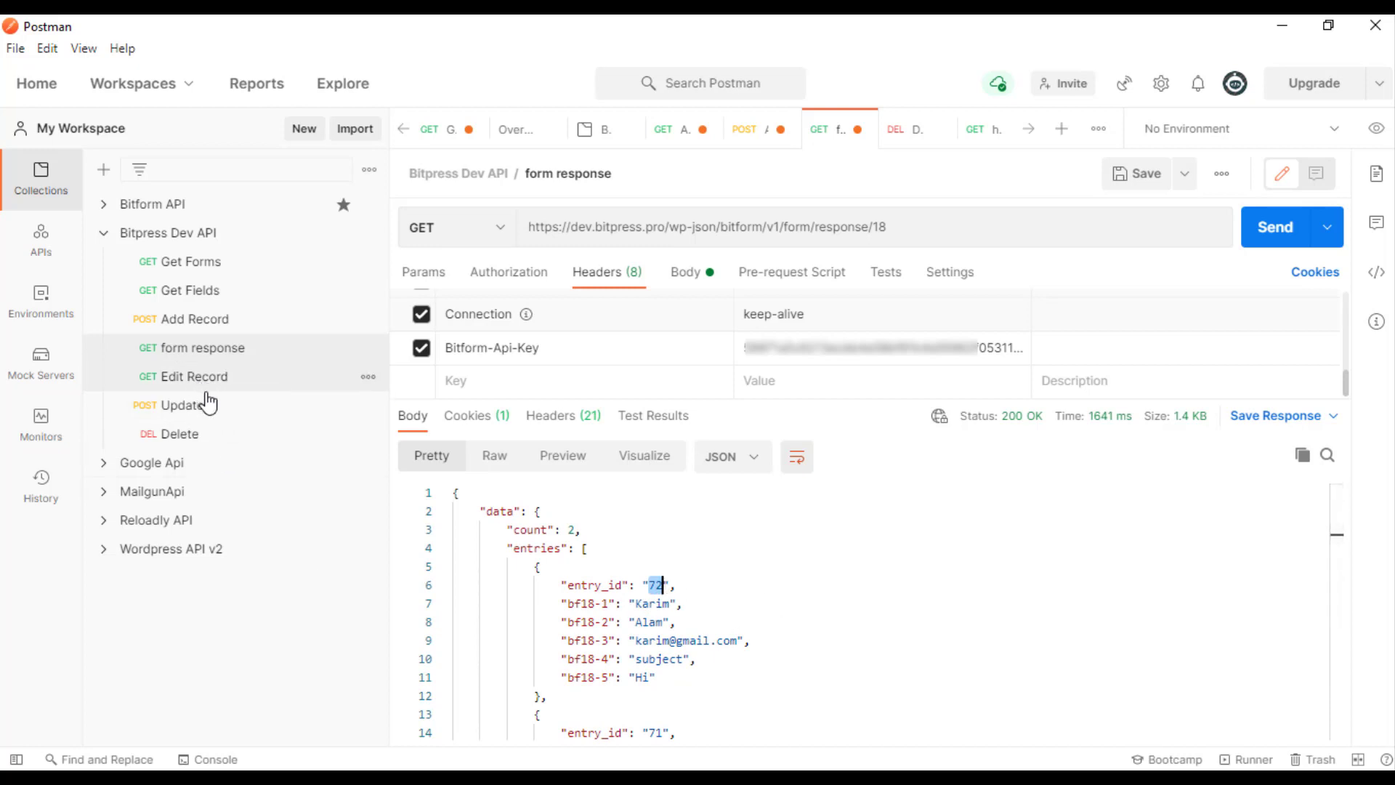
Point the view Record request at entry 72 instead of 71 and send it
{"action": "left_click", "coordinate": [215, 375]}
{"action": "left_click", "coordinate": [829, 229]}
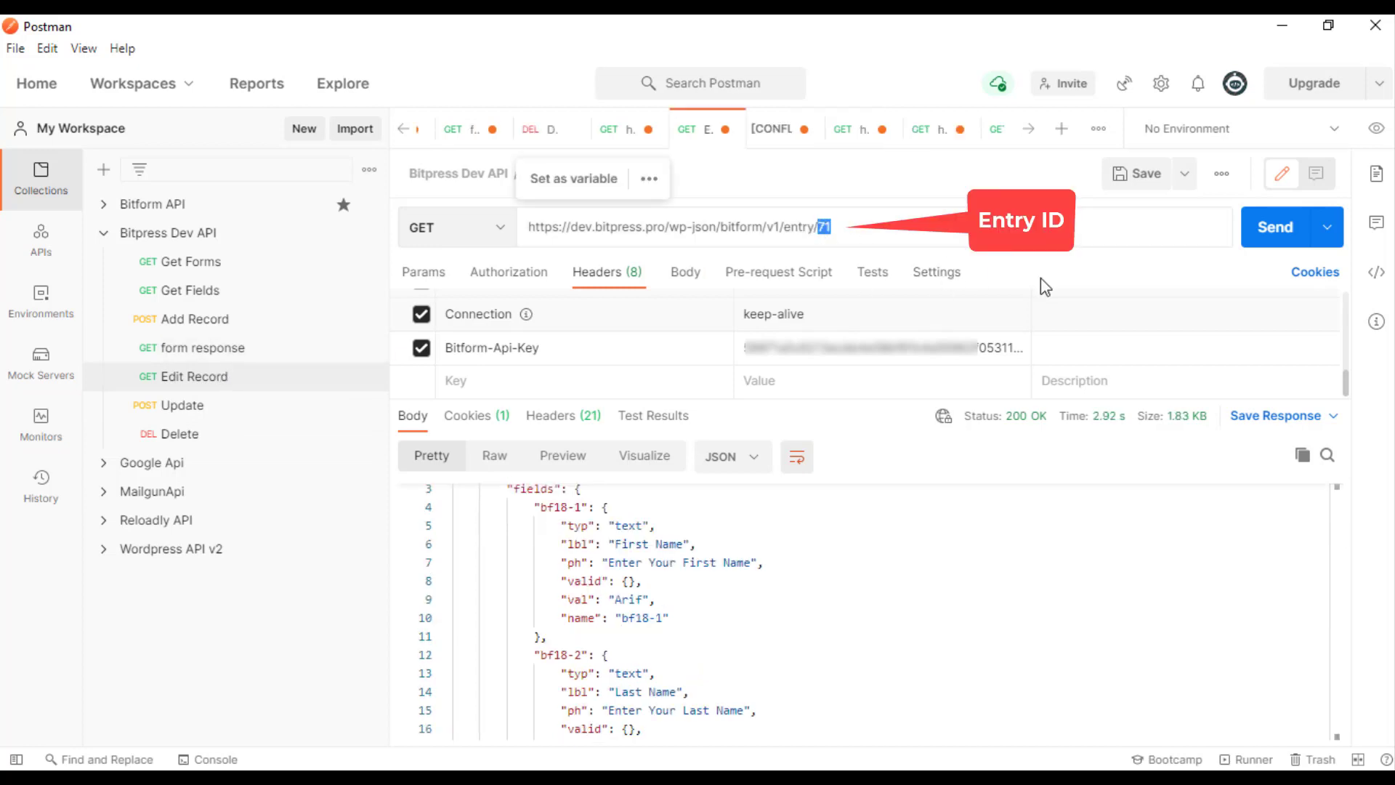
{"action": "type", "text": "72"}
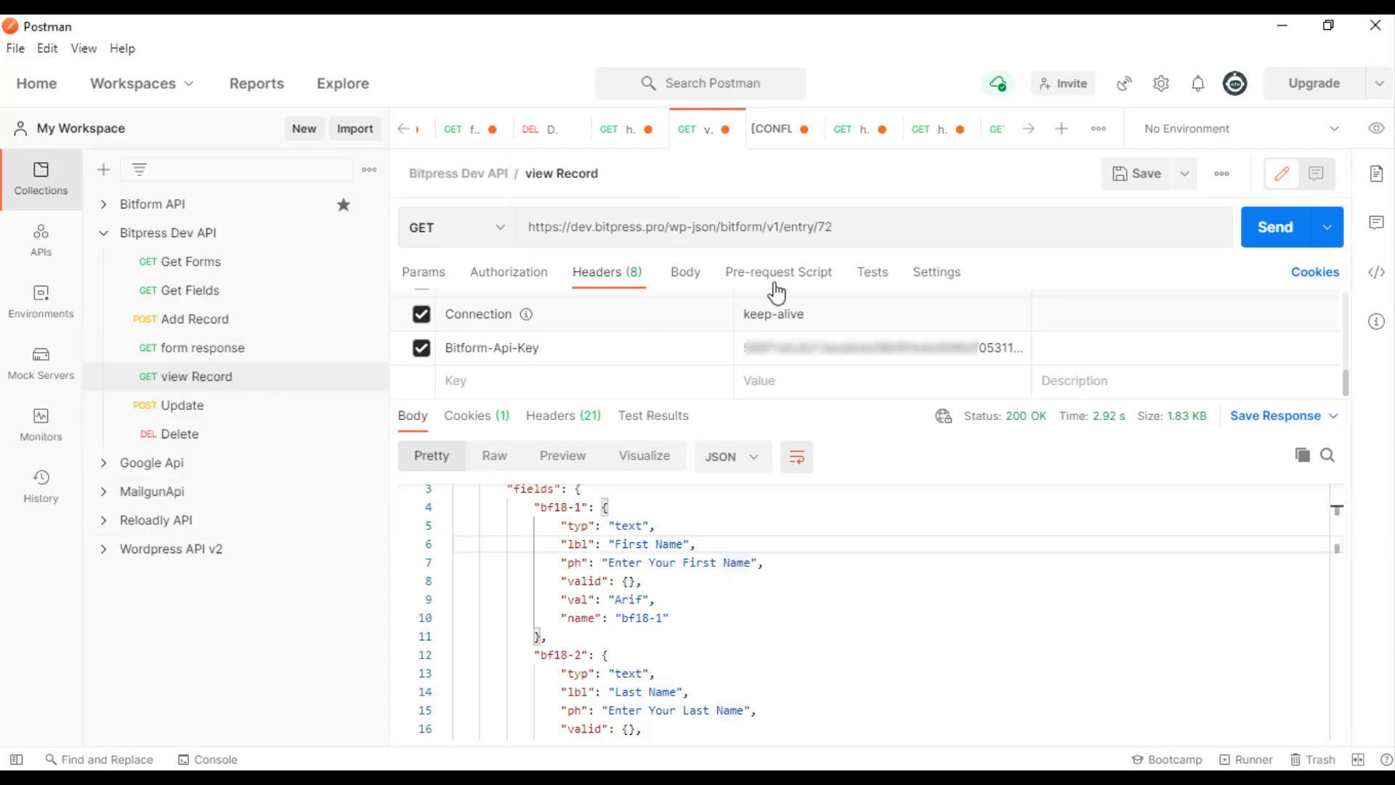
{"action": "left_click", "coordinate": [1283, 240]}
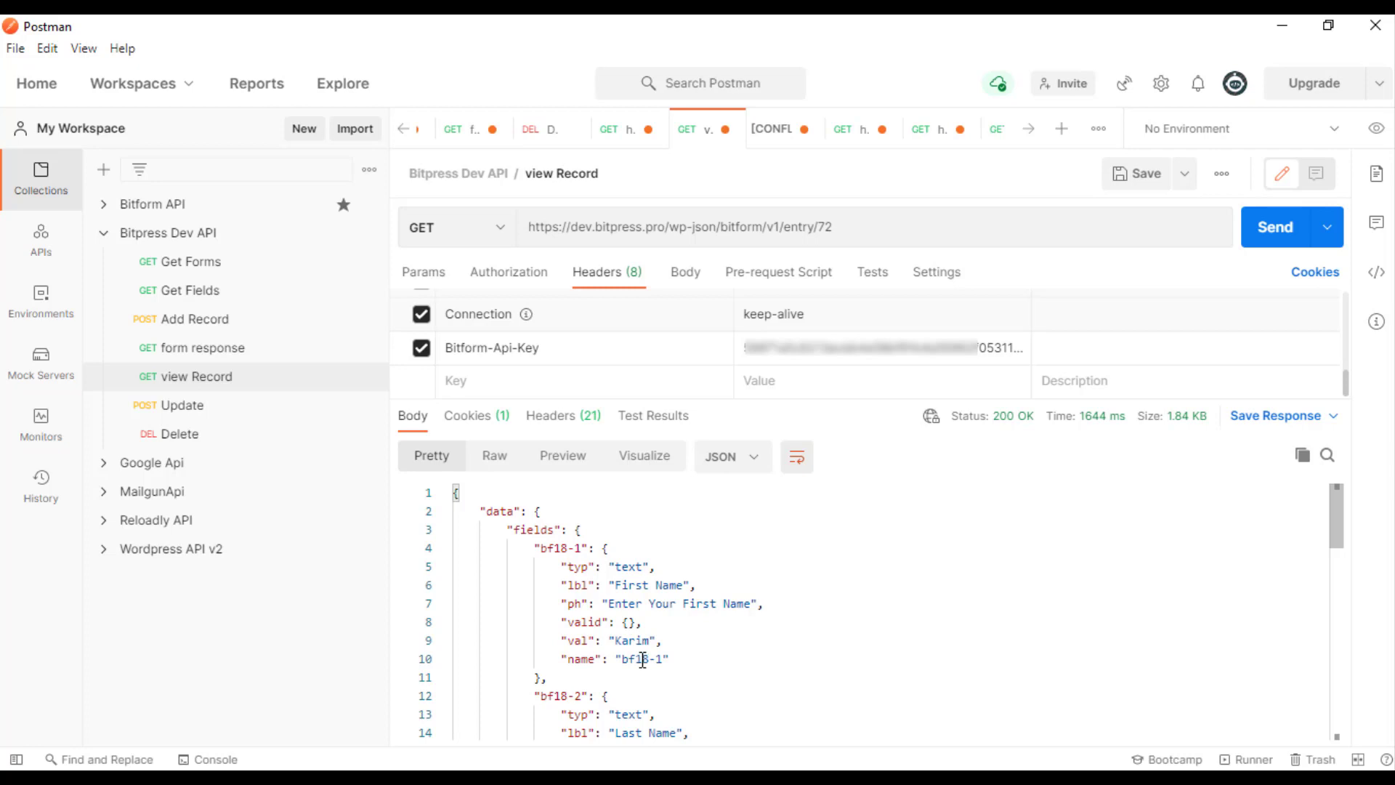
{"action": "scroll", "coordinate": [643, 660], "scroll_direction": "down", "scroll_amount": 1}
{"action": "scroll", "coordinate": [643, 658], "scroll_direction": "down", "scroll_amount": 3}
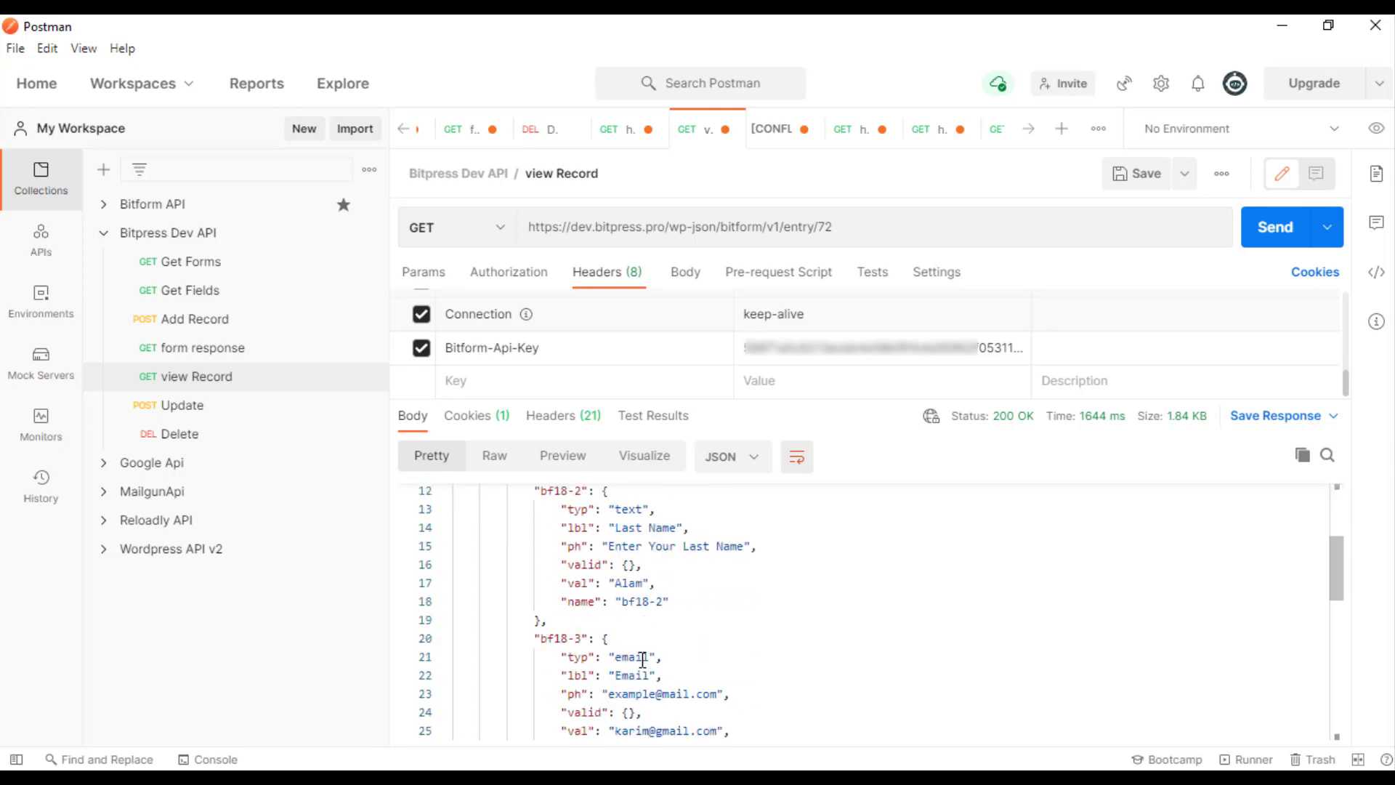
{"action": "scroll", "coordinate": [643, 661], "scroll_direction": "down", "scroll_amount": 2}
{"action": "scroll", "coordinate": [643, 663], "scroll_direction": "down", "scroll_amount": 2}
{"action": "scroll", "coordinate": [643, 664], "scroll_direction": "down", "scroll_amount": 1}
{"action": "scroll", "coordinate": [643, 665], "scroll_direction": "down", "scroll_amount": 1}
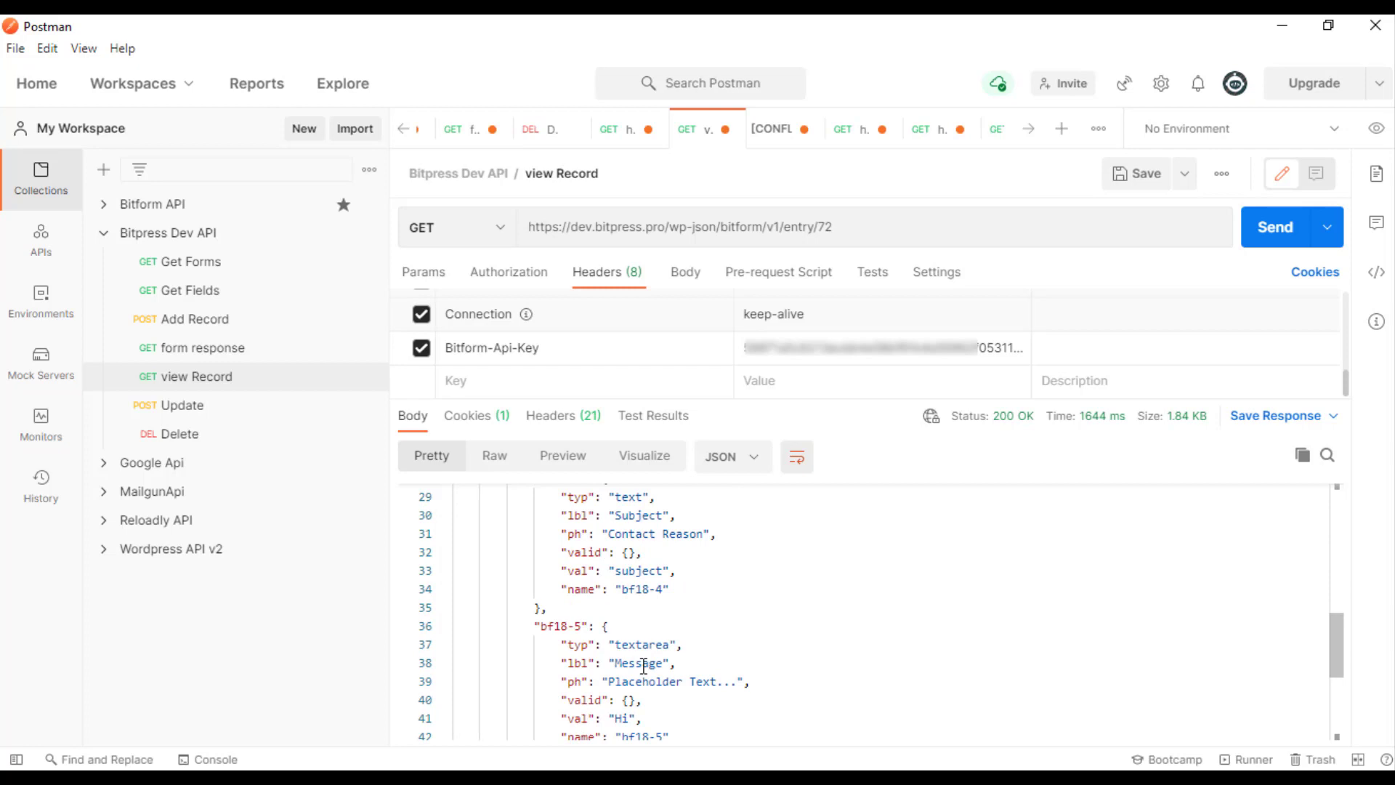
{"action": "scroll", "coordinate": [644, 664], "scroll_direction": "down", "scroll_amount": 1}
{"action": "scroll", "coordinate": [666, 648], "scroll_direction": "down", "scroll_amount": 2}
{"action": "scroll", "coordinate": [666, 654], "scroll_direction": "down", "scroll_amount": 1}
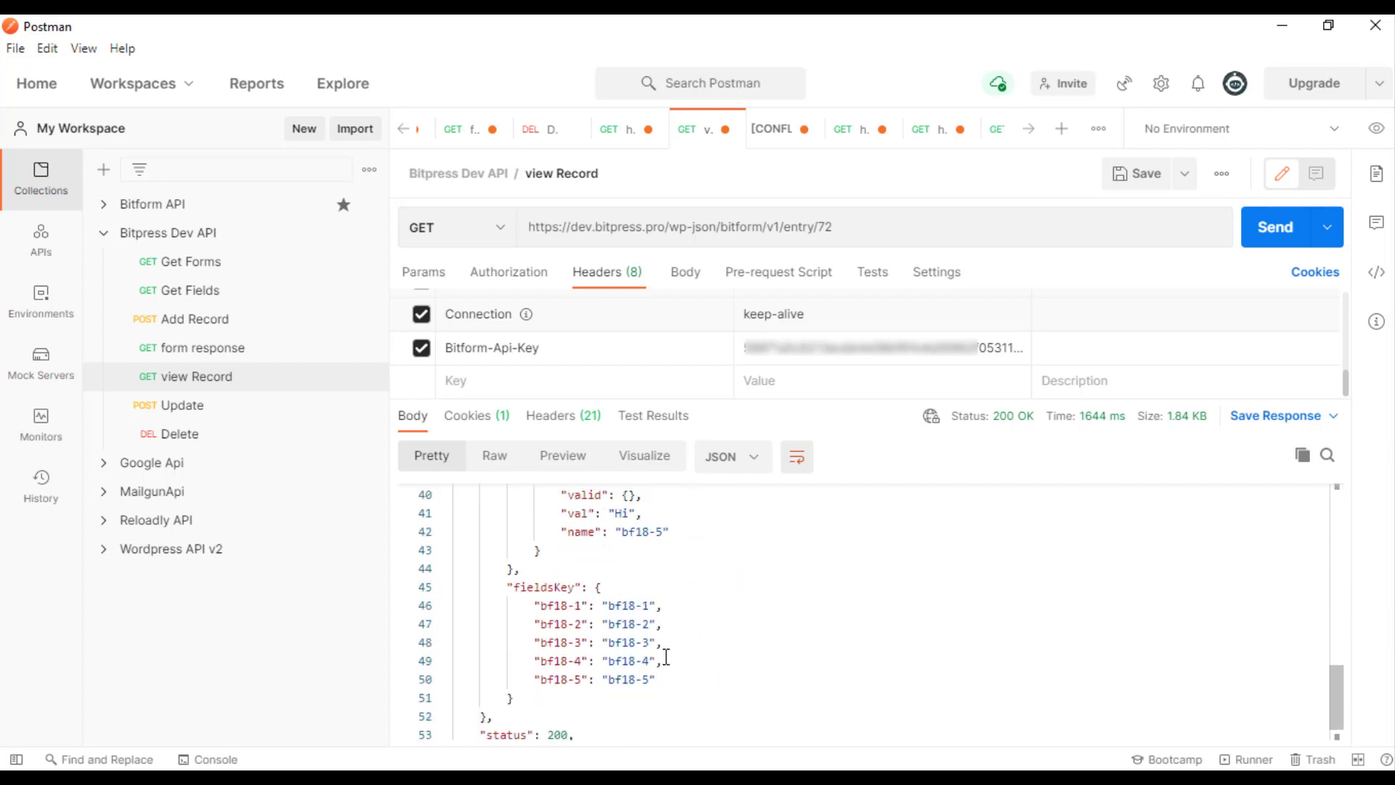
{"action": "scroll", "coordinate": [666, 657], "scroll_direction": "down", "scroll_amount": 1}
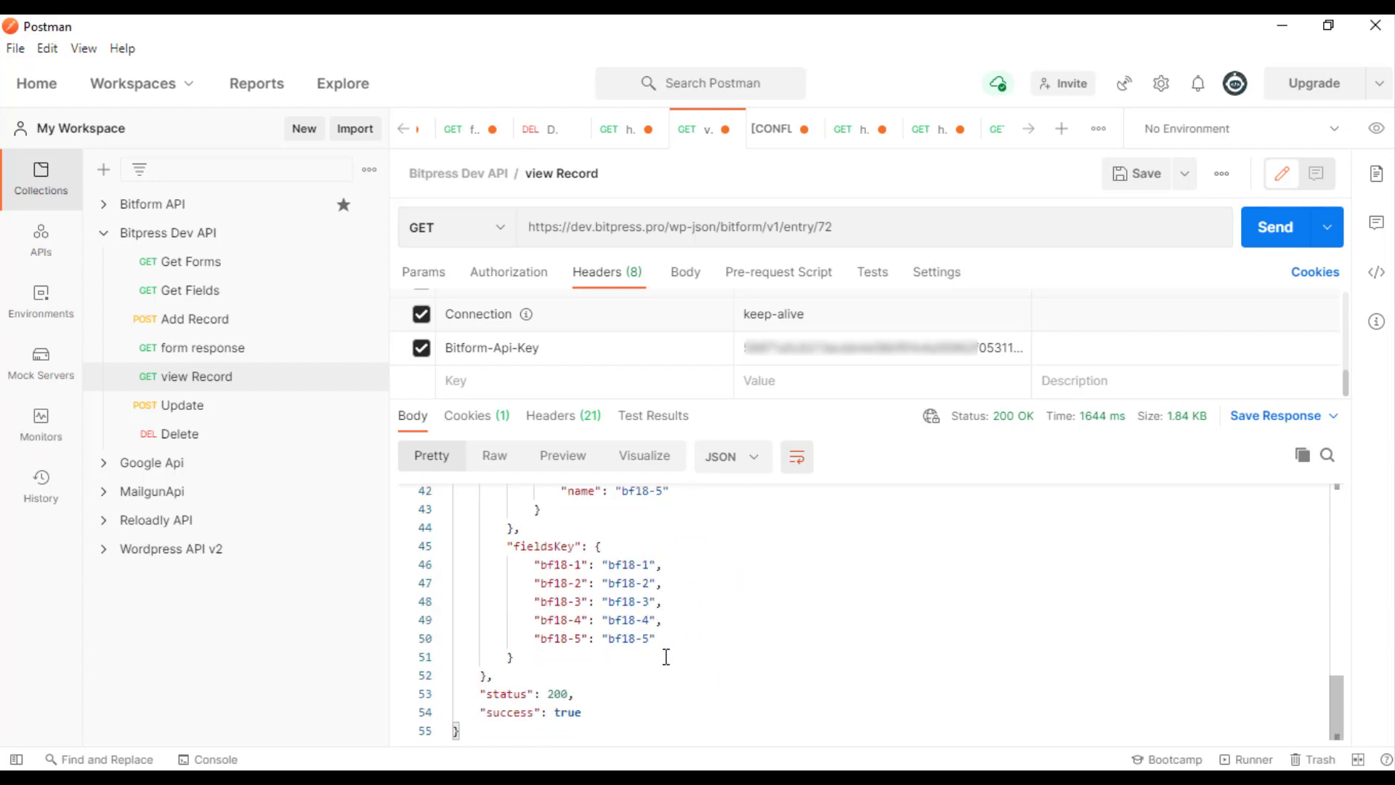
Change the Update request URL's entry ID from 71 to 72
{"action": "left_click", "coordinate": [188, 412]}
{"action": "left_click", "coordinate": [878, 226]}
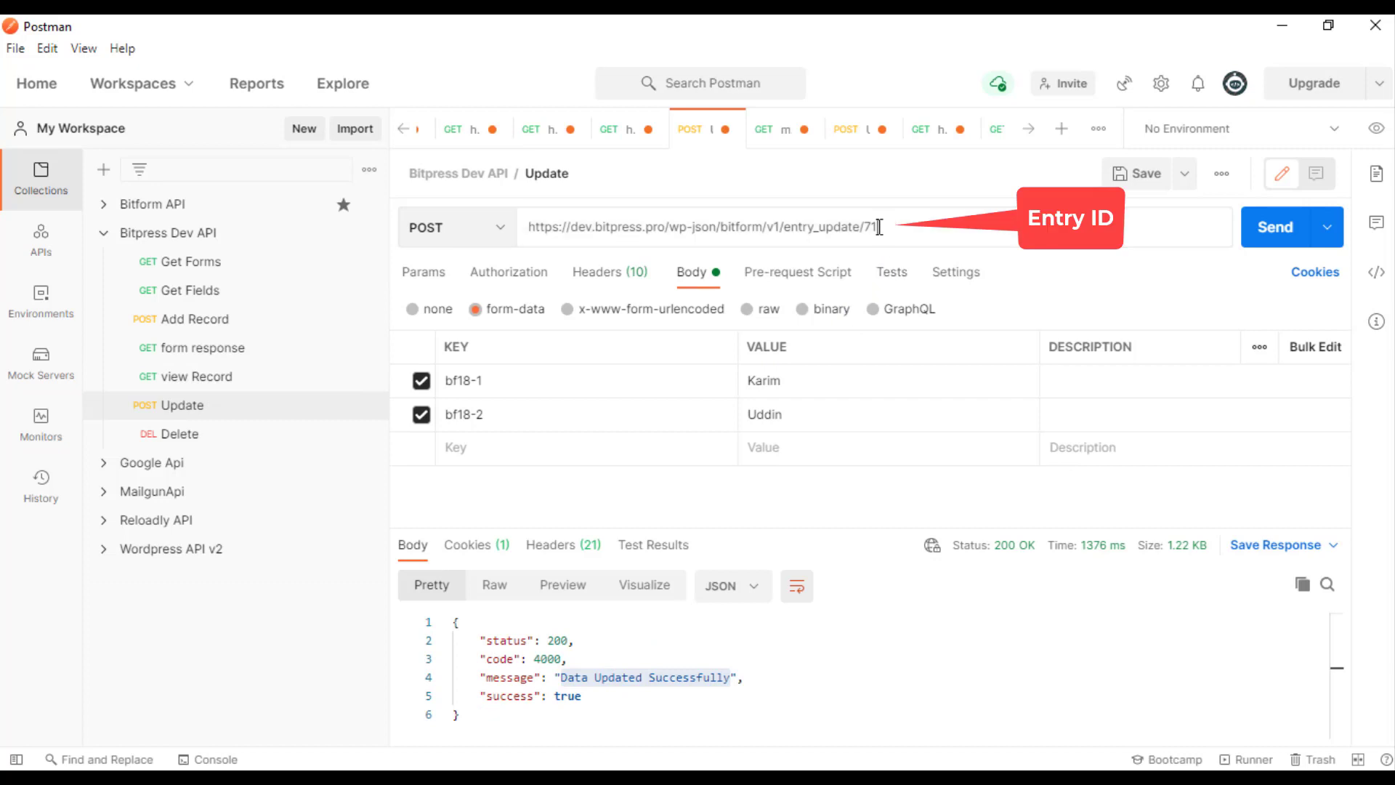
{"action": "type", "text": "72"}
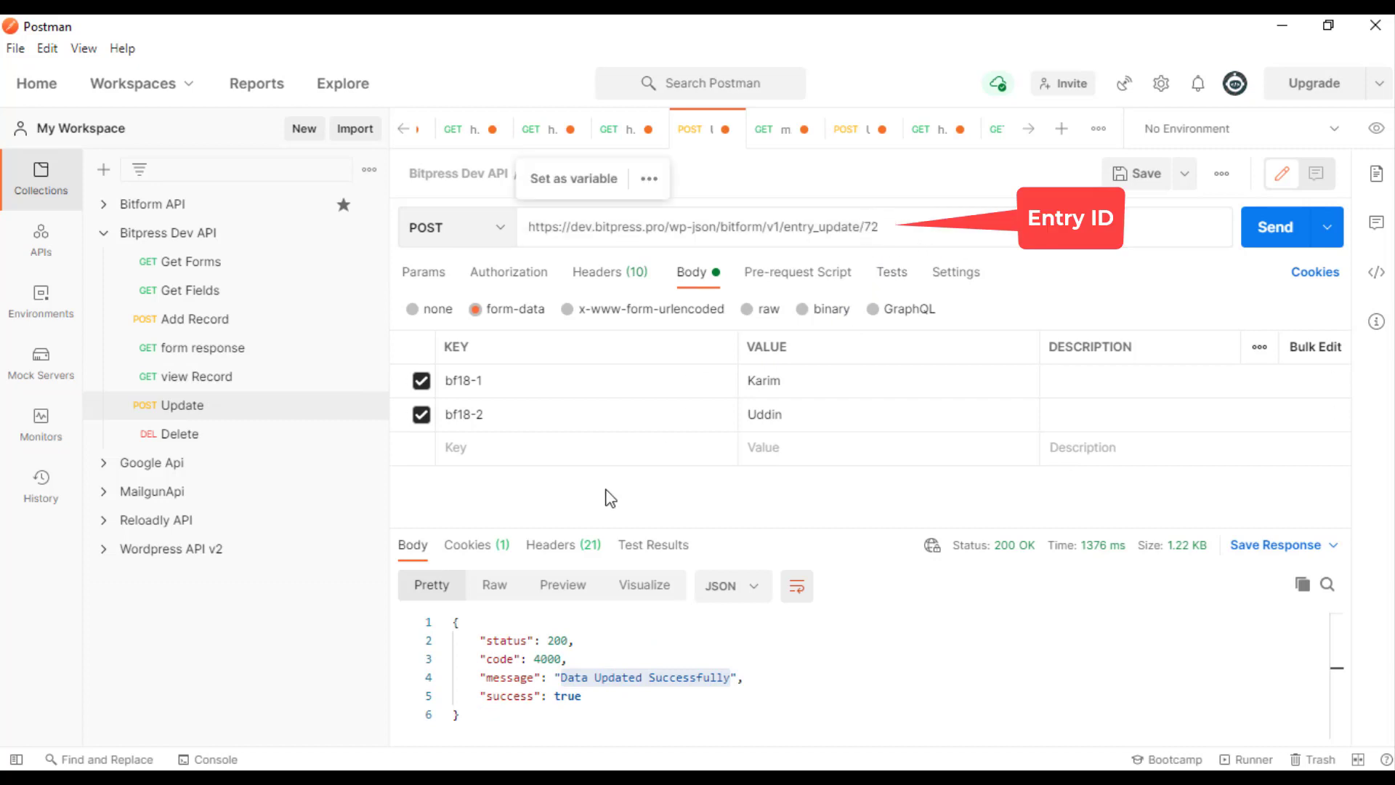
{"action": "left_click", "coordinate": [516, 381]}
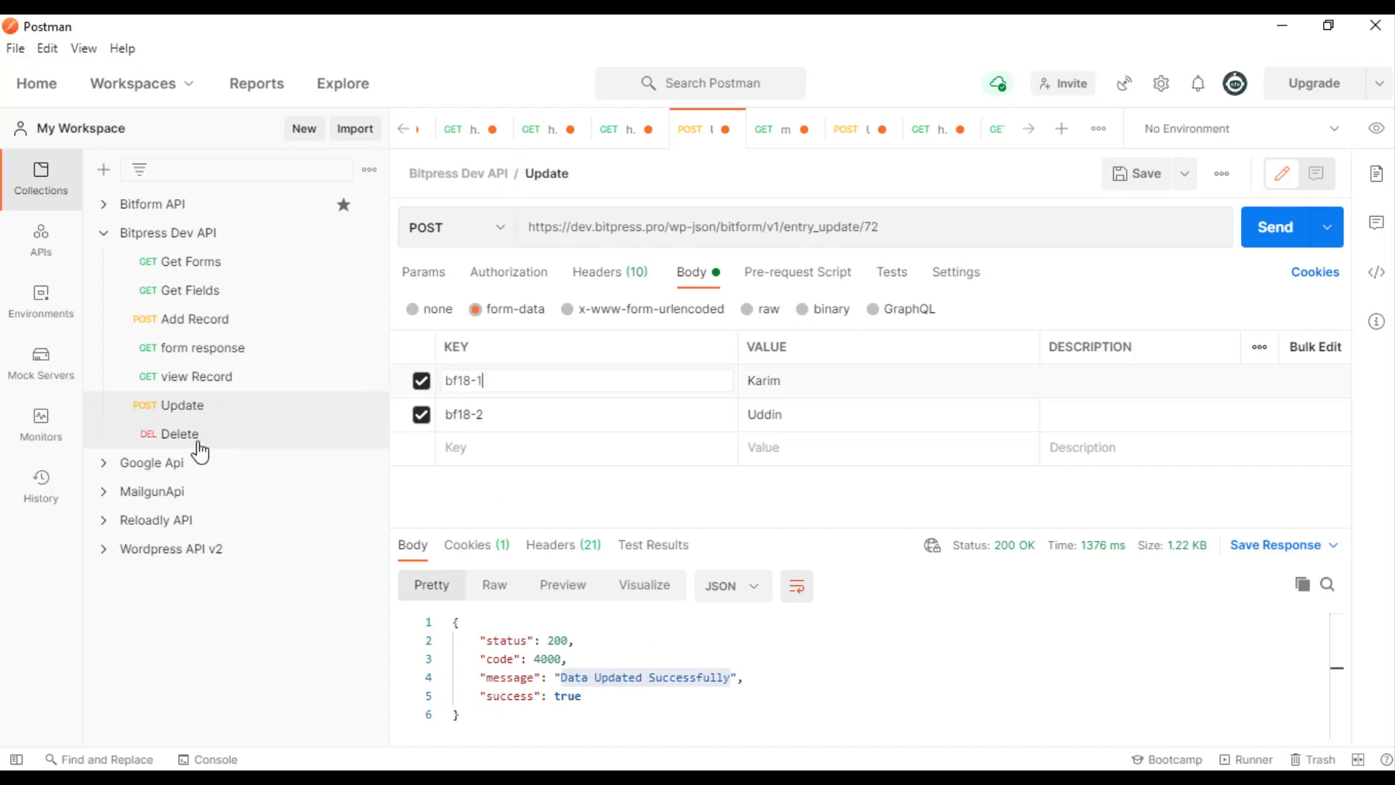
Copy keys bf18-1 and bf18-2 from the view Record response into Update's first two key rows
{"action": "left_click", "coordinate": [216, 379]}
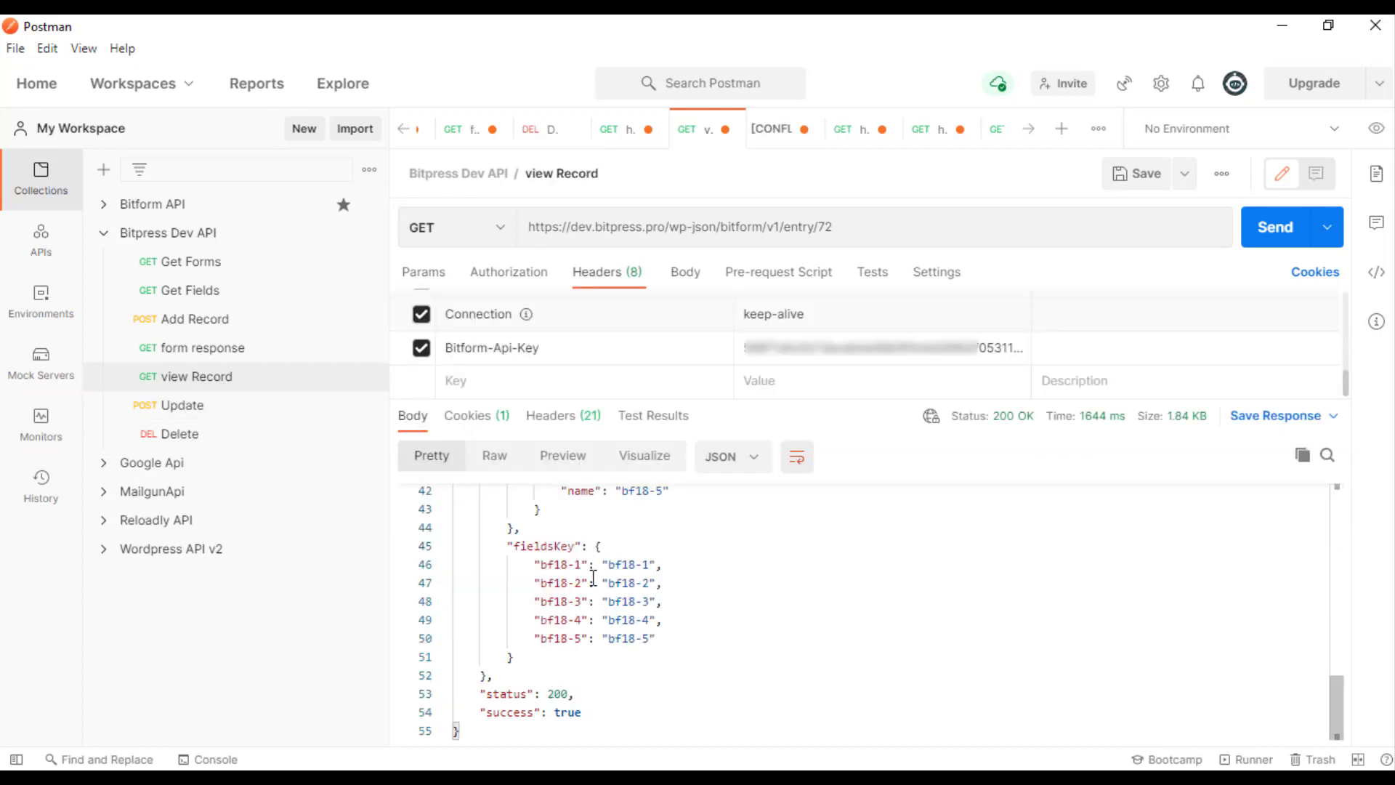
{"action": "left_click_drag", "start_coordinate": [586, 564], "coordinate": [542, 565]}
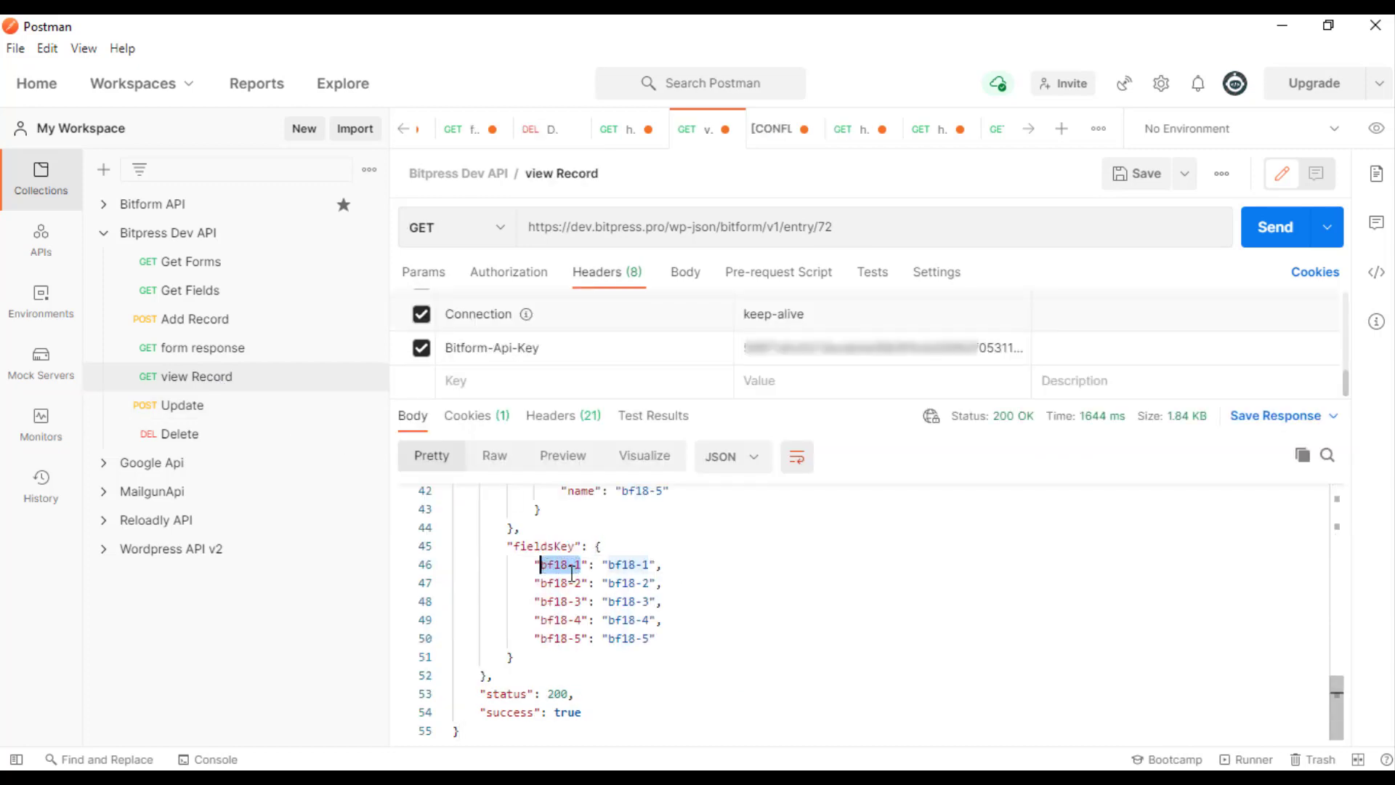
{"action": "left_click", "coordinate": [193, 406]}
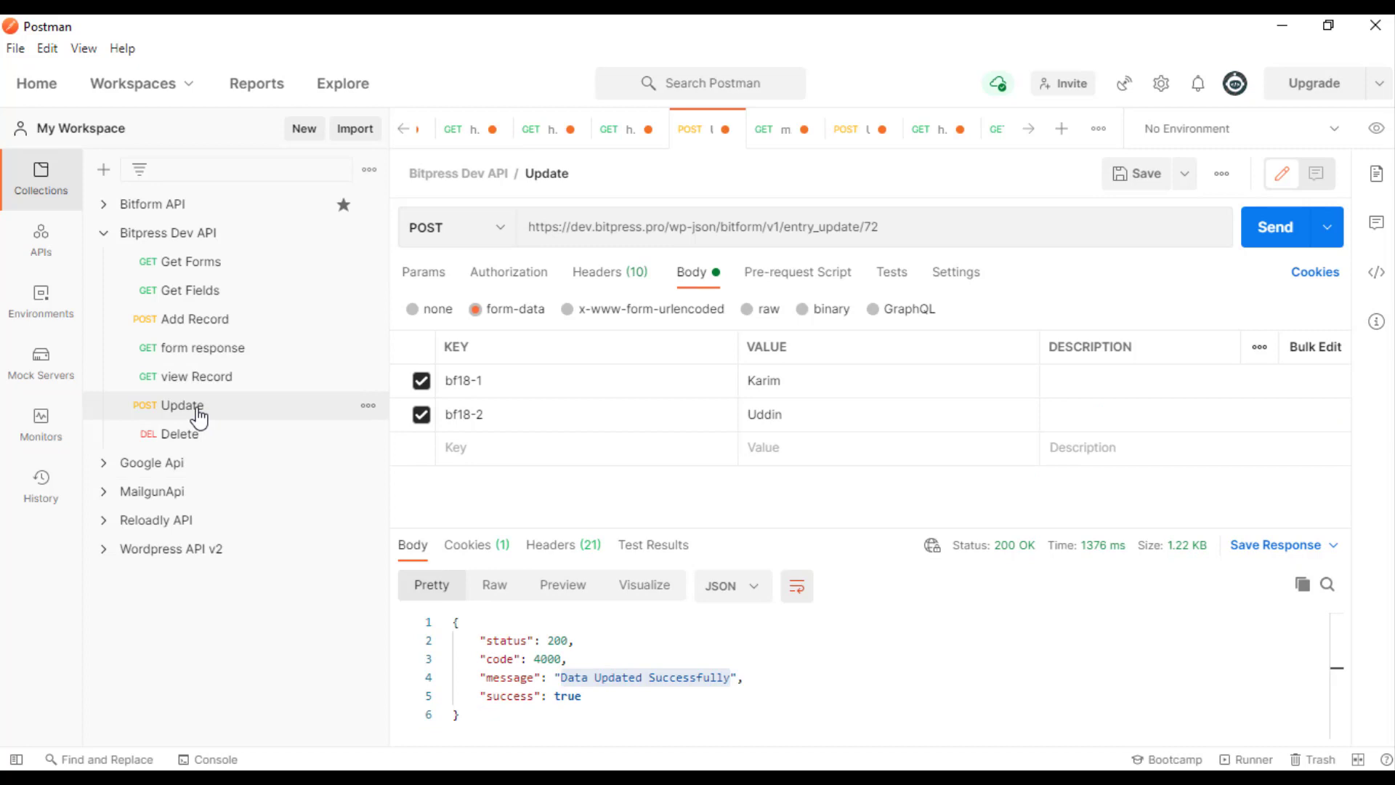
{"action": "left_click", "coordinate": [527, 383]}
{"action": "key", "text": "ctrl+a"}
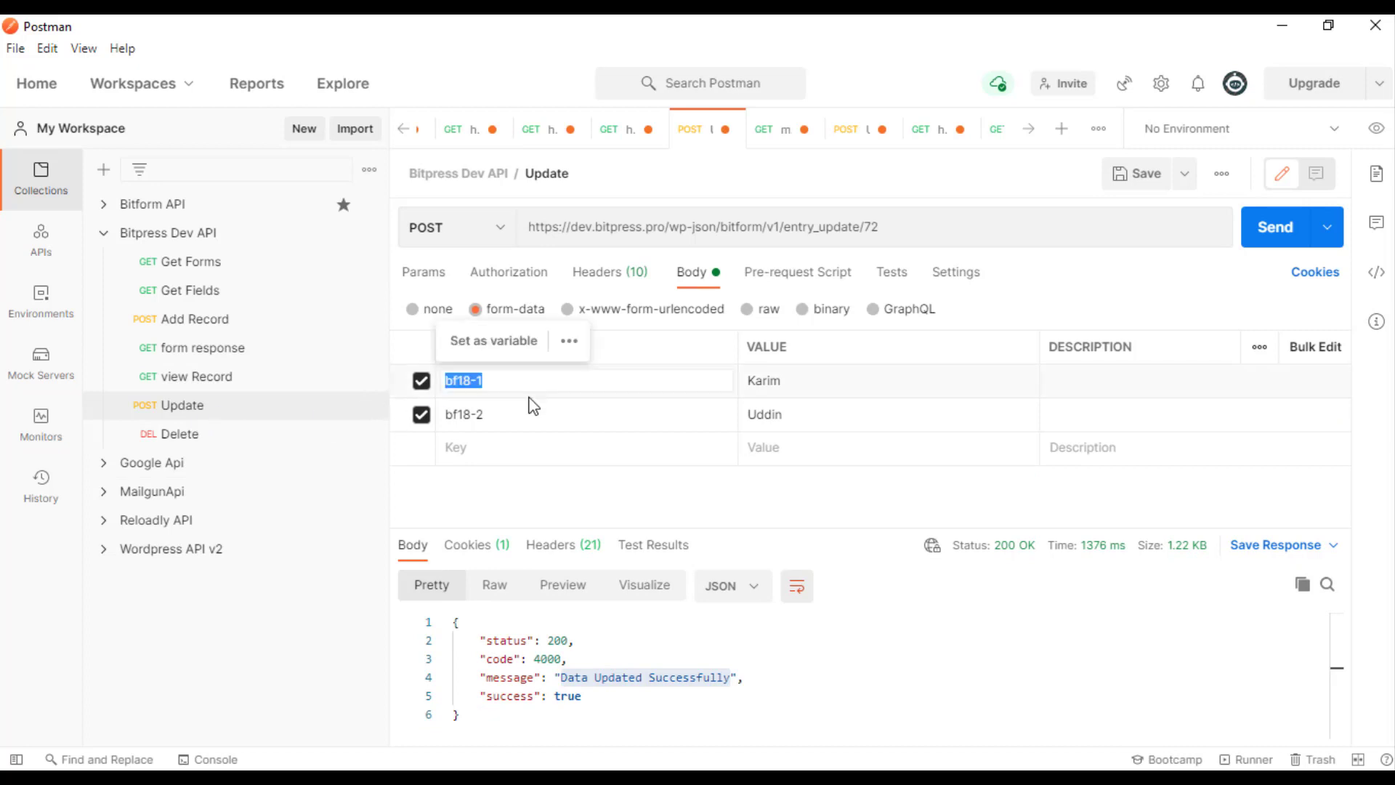
{"action": "key", "text": "Right"}
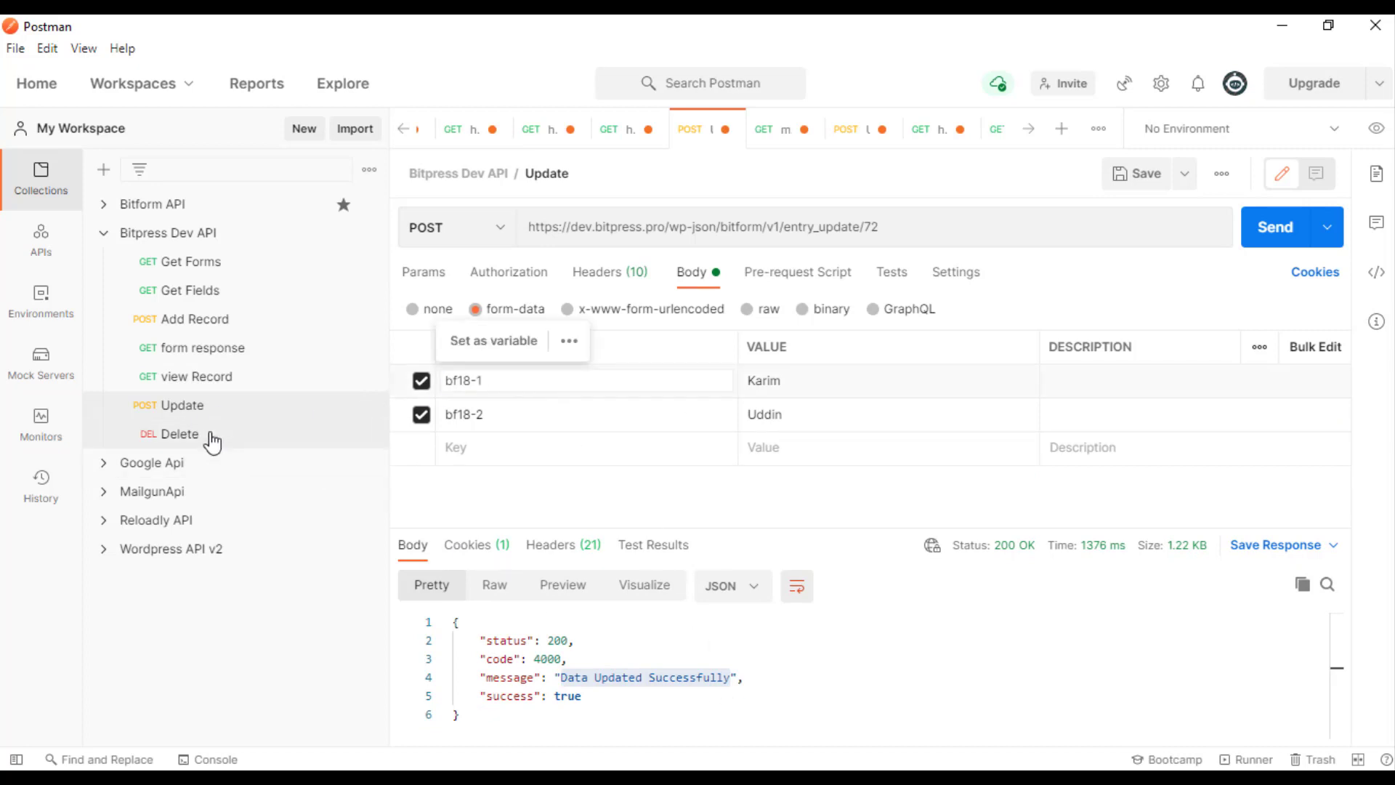
{"action": "left_click", "coordinate": [200, 378]}
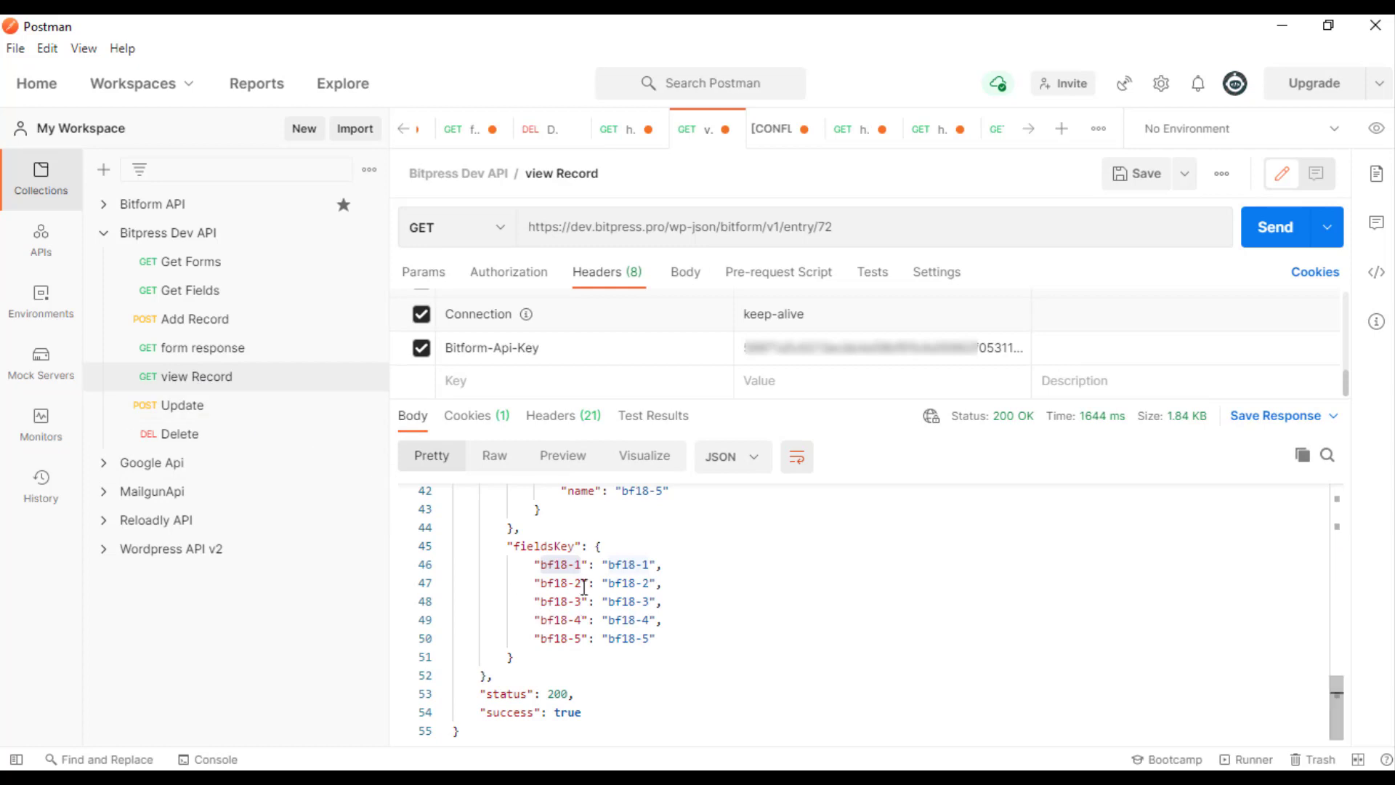
{"action": "left_click_drag", "start_coordinate": [582, 583], "coordinate": [546, 583]}
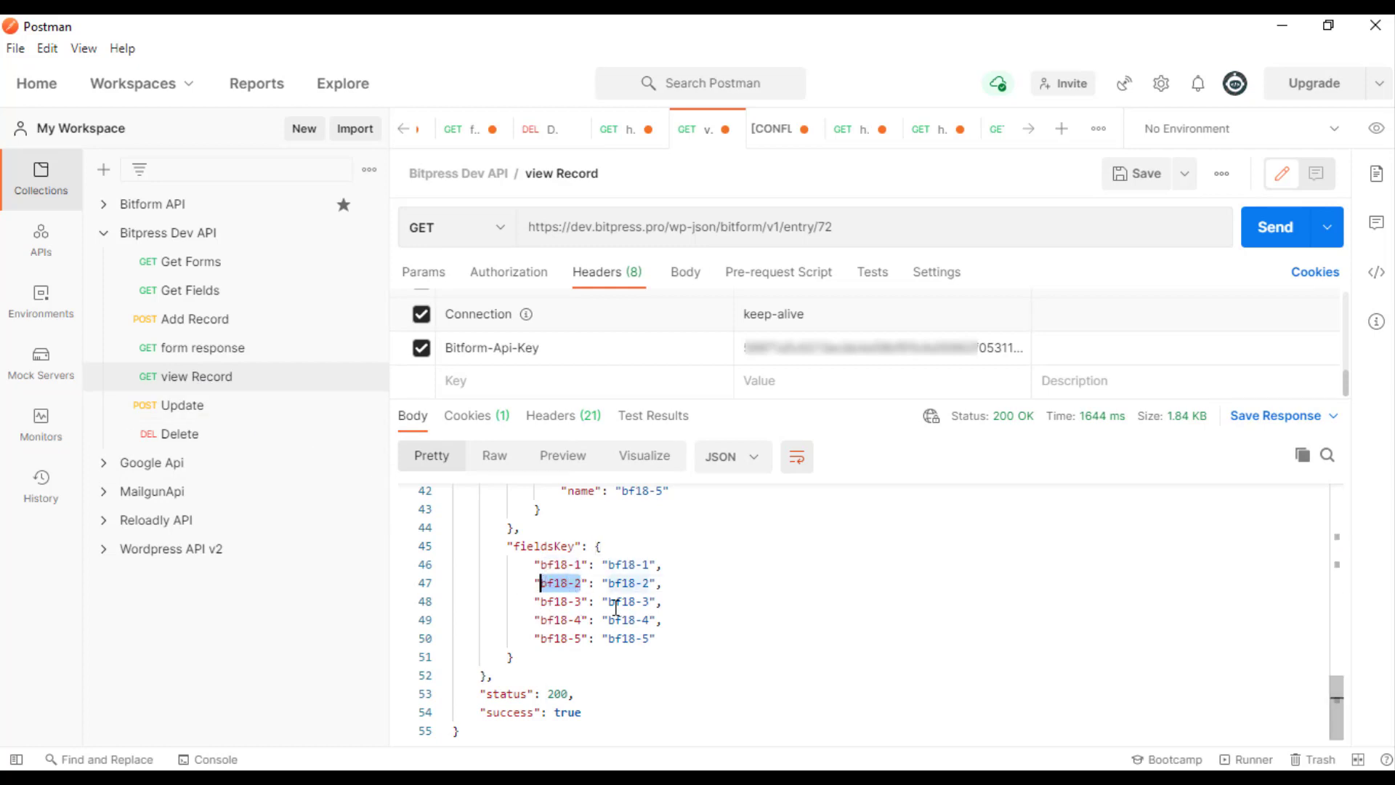
{"action": "left_click", "coordinate": [197, 406]}
{"action": "left_click", "coordinate": [523, 414]}
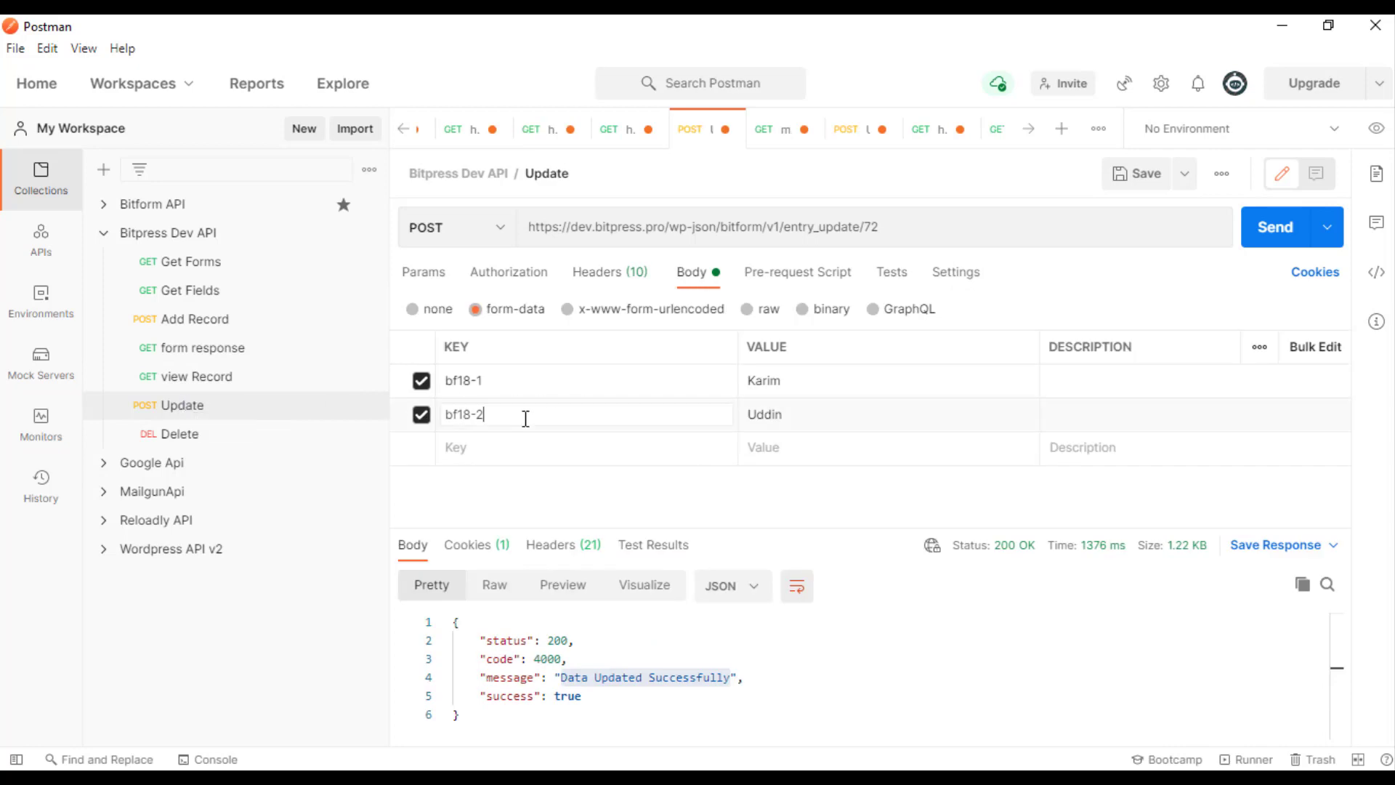
{"action": "key", "text": "ctrl+a"}
{"action": "key", "text": "BackSpace"}
{"action": "type", "text": "bf18-2"}
Add bf18-3 and bf18-4 as new key rows in the Update form-data
{"action": "left_click", "coordinate": [208, 382]}
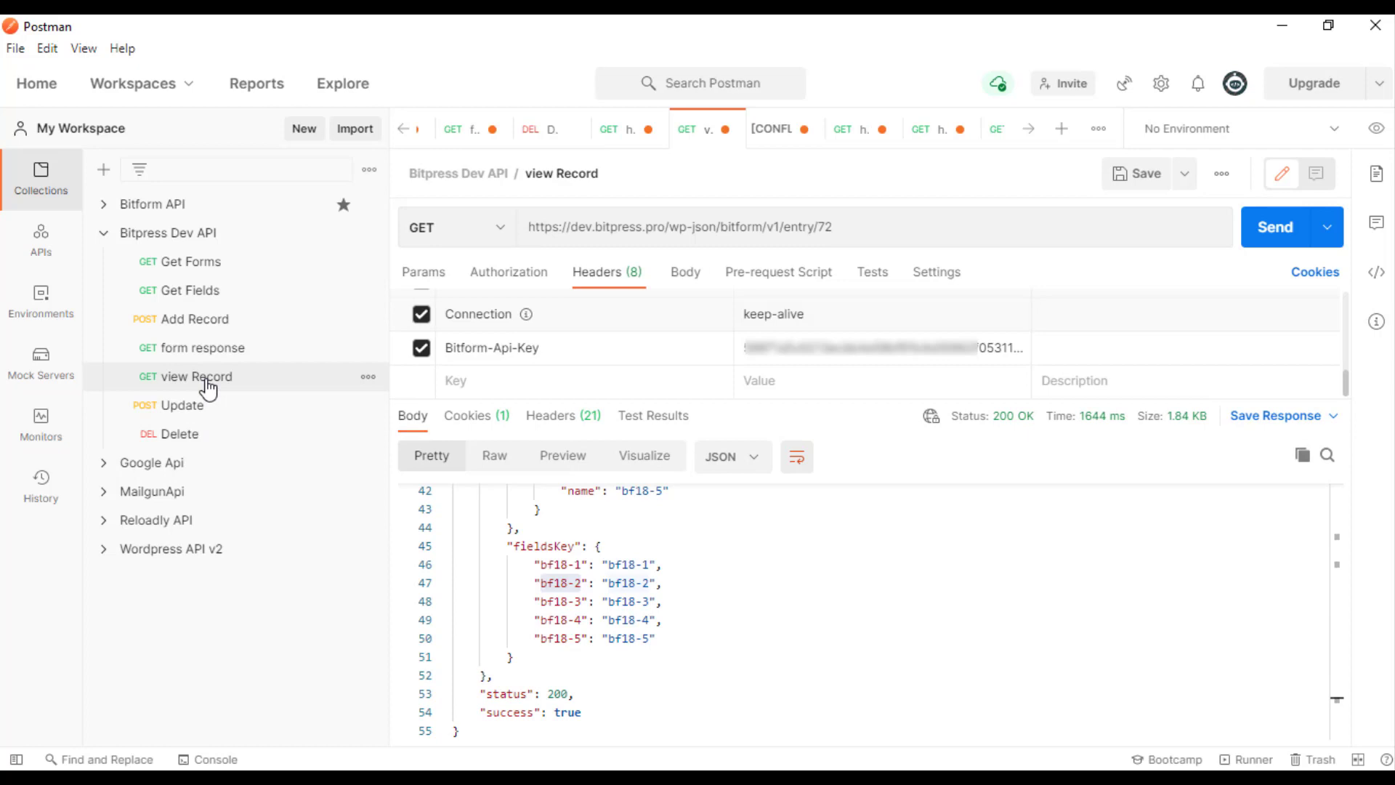
{"action": "left_click_drag", "start_coordinate": [582, 602], "coordinate": [547, 602]}
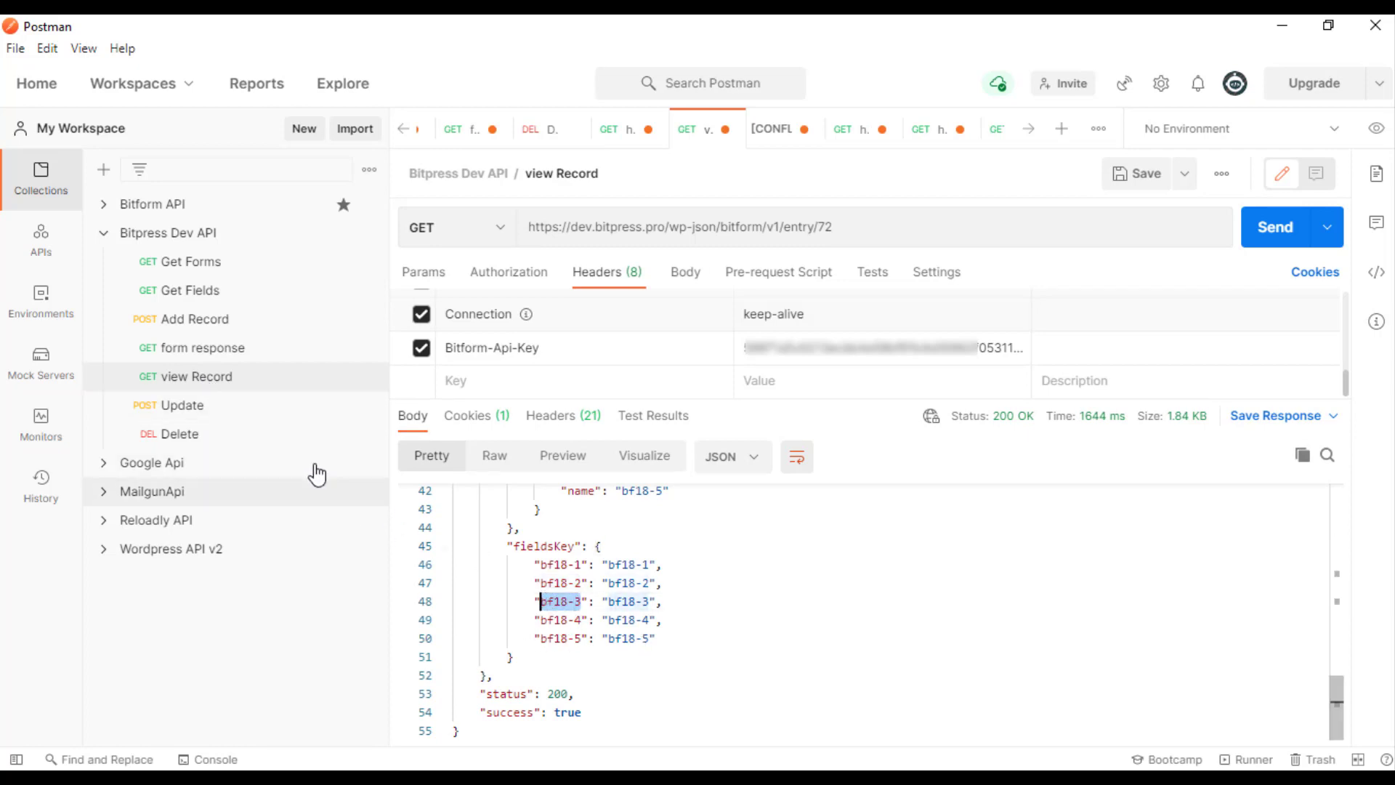
{"action": "left_click", "coordinate": [185, 405]}
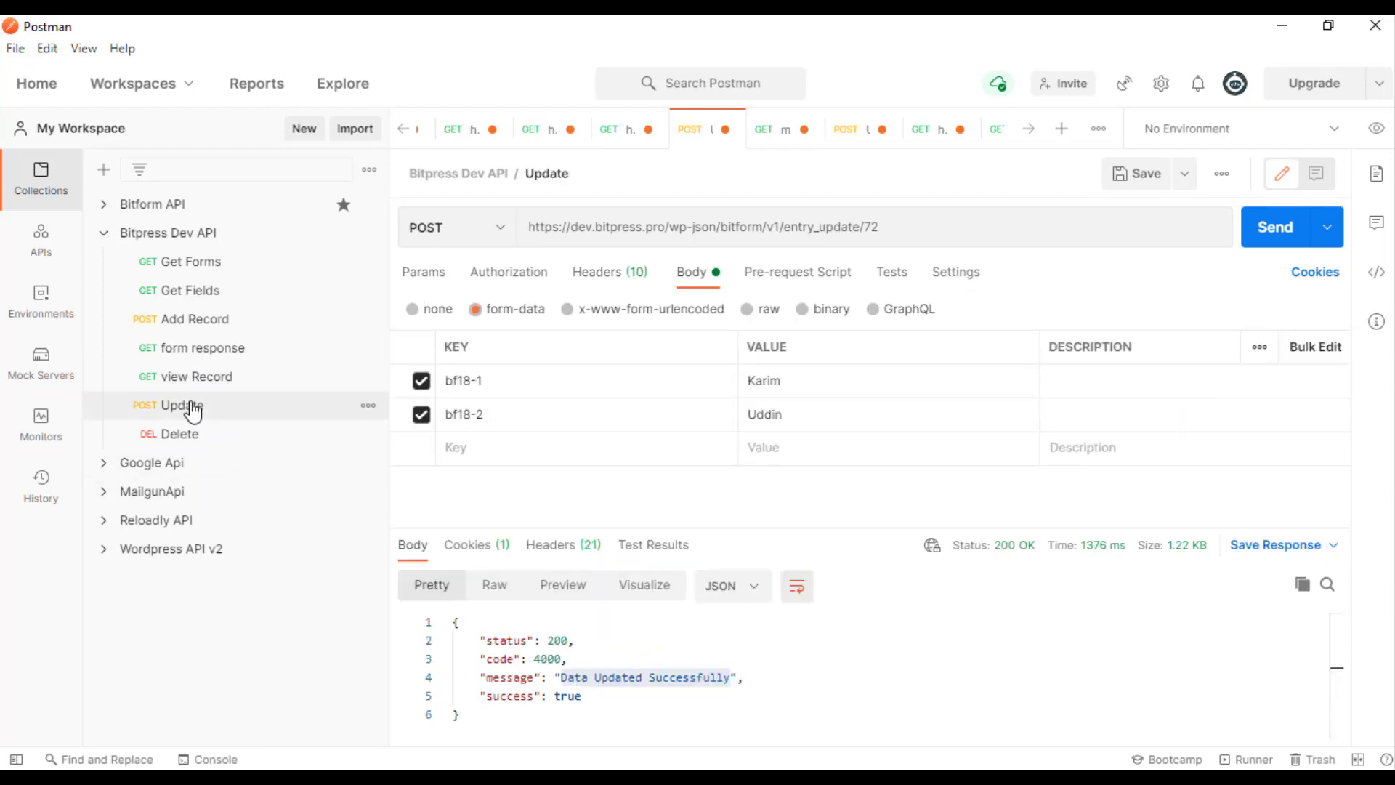
{"action": "left_click", "coordinate": [475, 444]}
{"action": "type", "text": "bf18-3"}
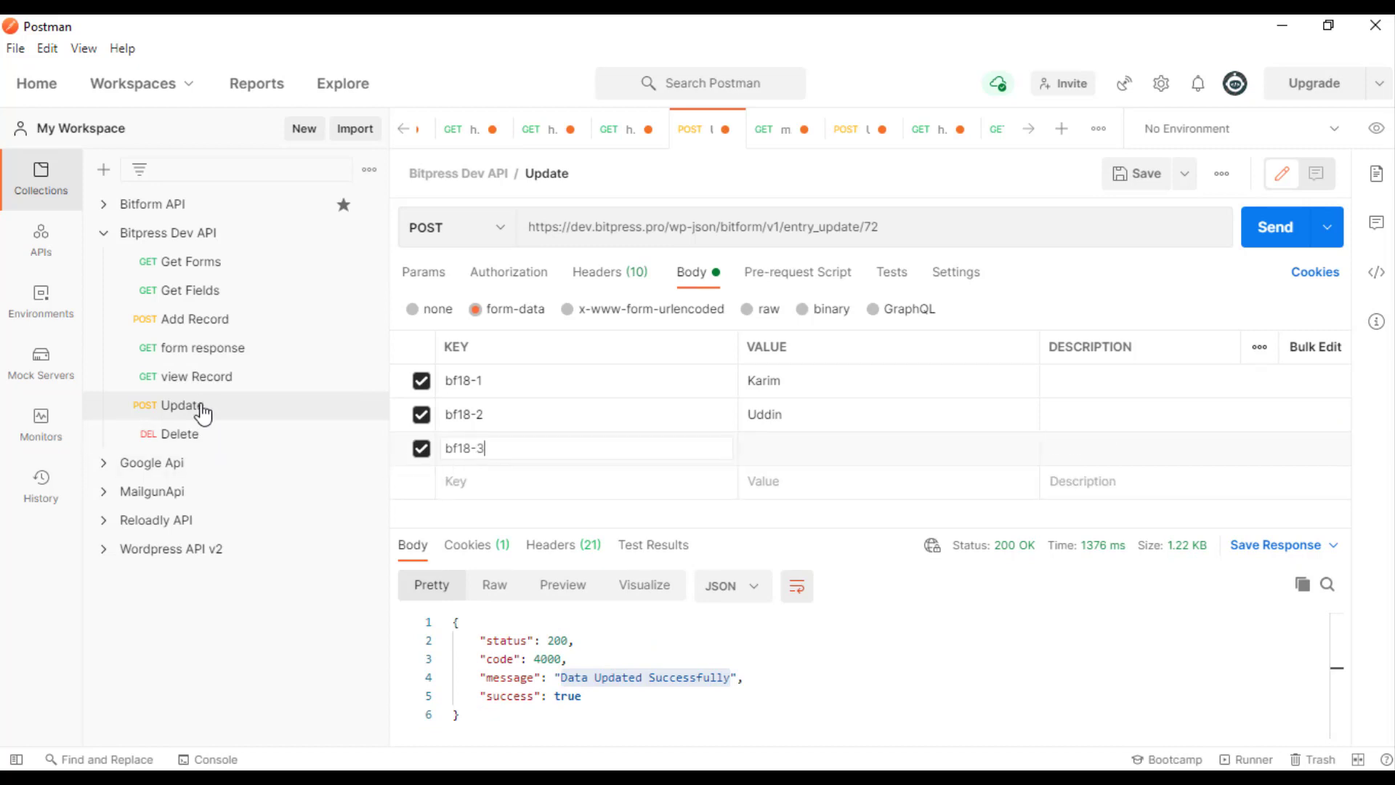
{"action": "left_click", "coordinate": [205, 379]}
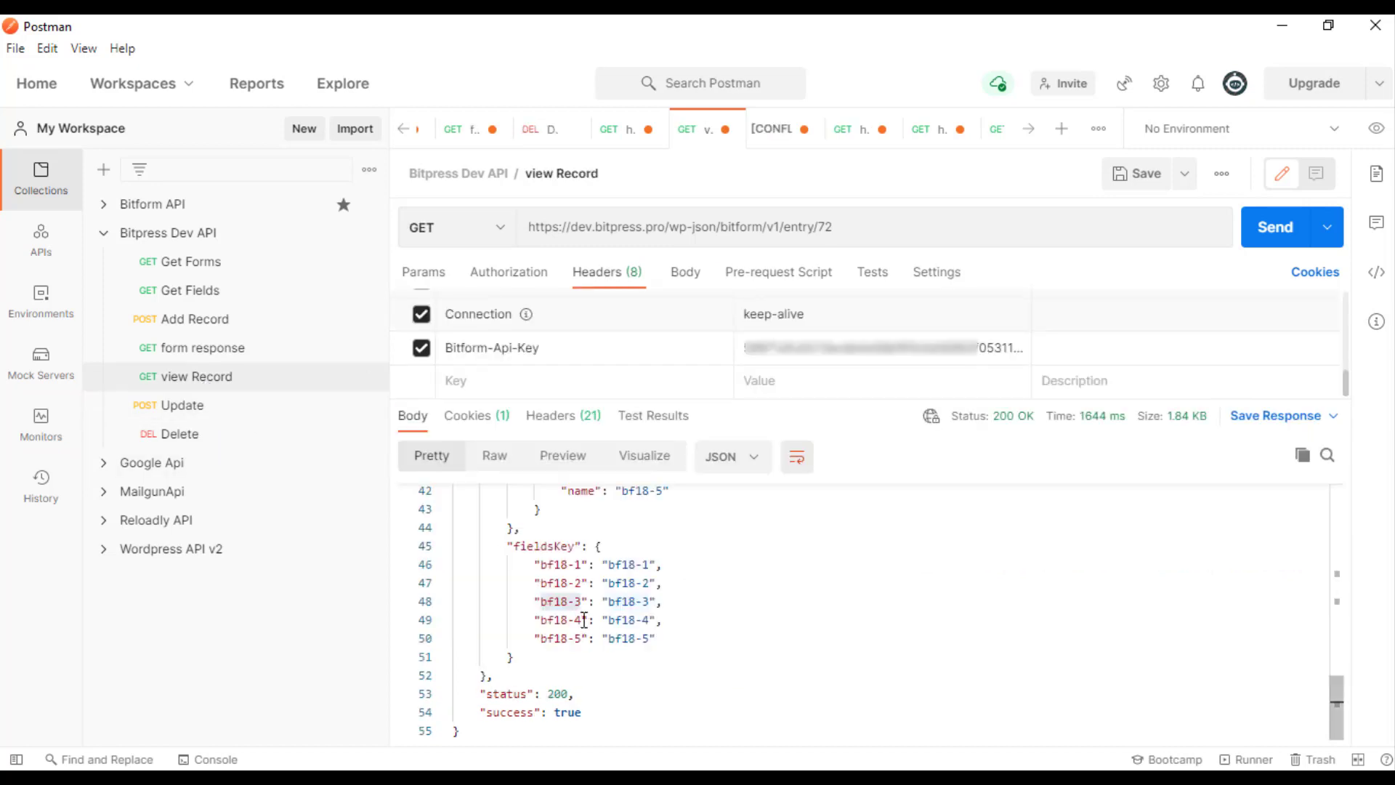
{"action": "left_click_drag", "start_coordinate": [584, 619], "coordinate": [544, 620]}
{"action": "key", "text": "ctrl+c"}
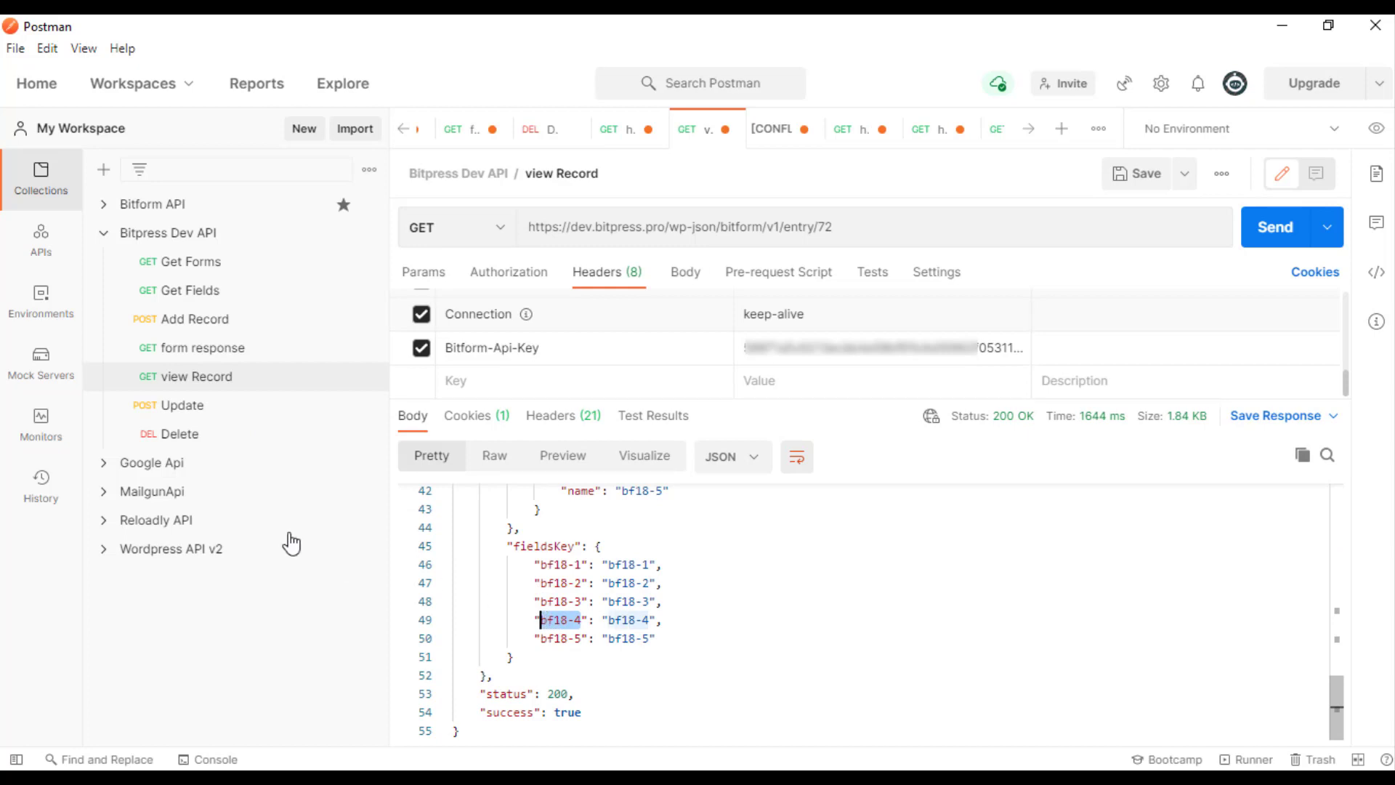
{"action": "left_click", "coordinate": [209, 405]}
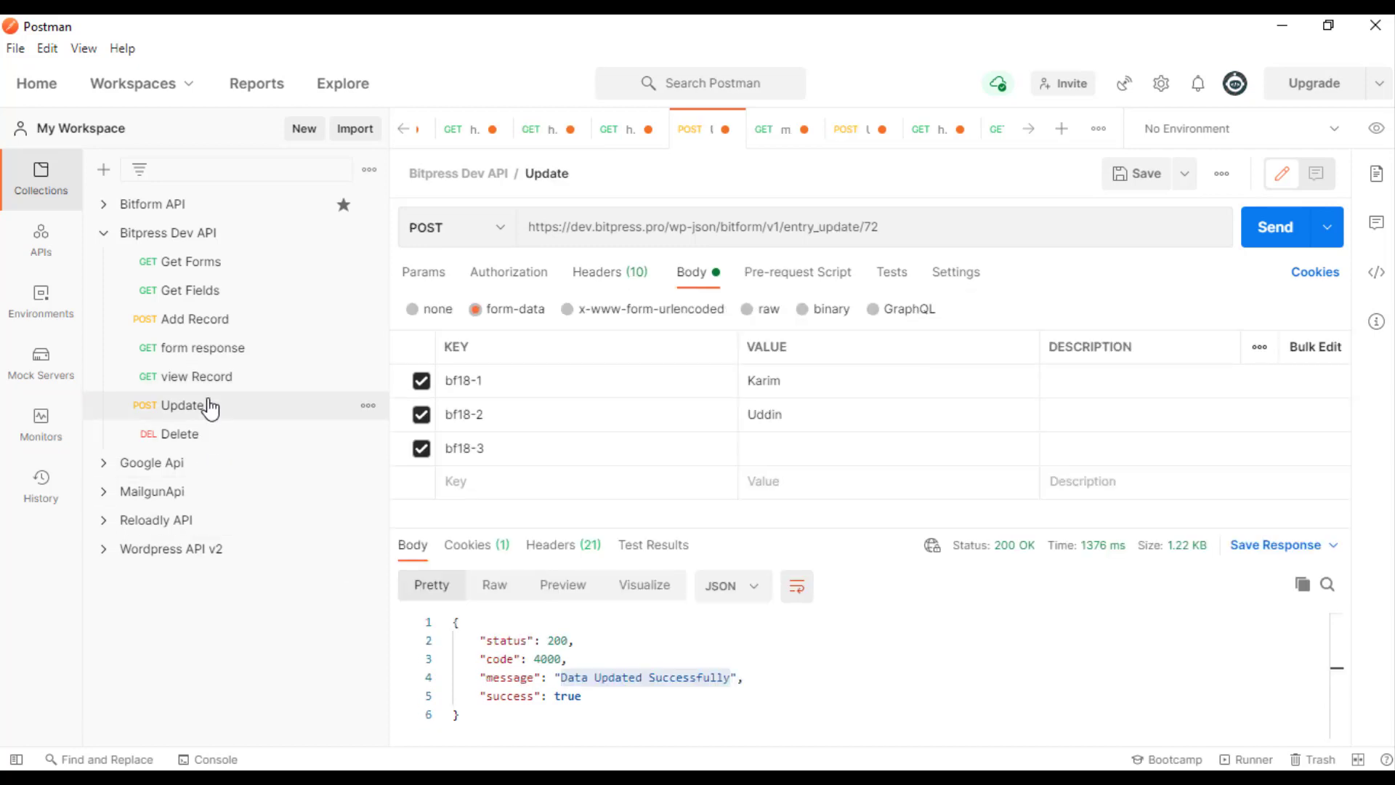
{"action": "left_click", "coordinate": [473, 484]}
{"action": "key", "text": "ctrl+v"}
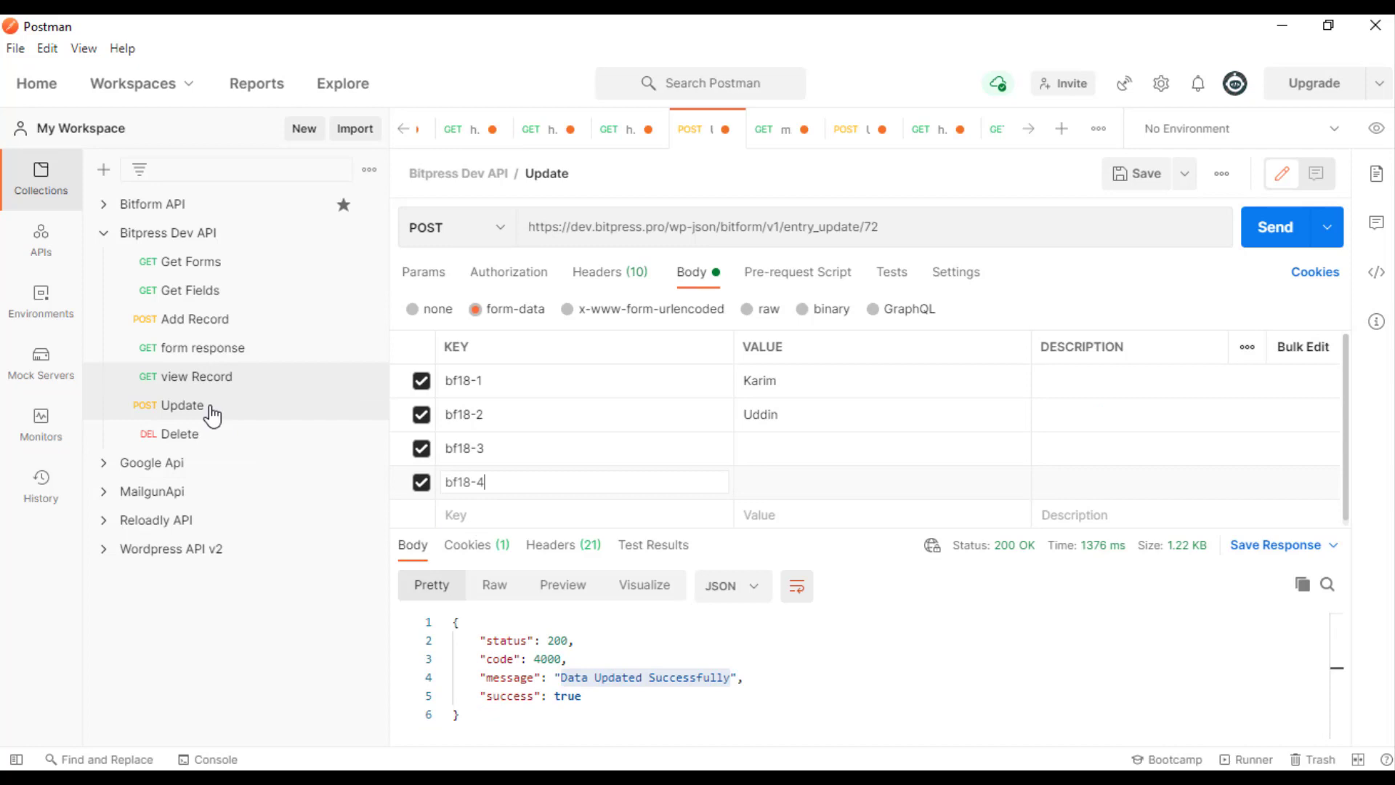
Add bf18-5 as the fifth key row in the Update form-data
{"action": "left_click", "coordinate": [207, 377]}
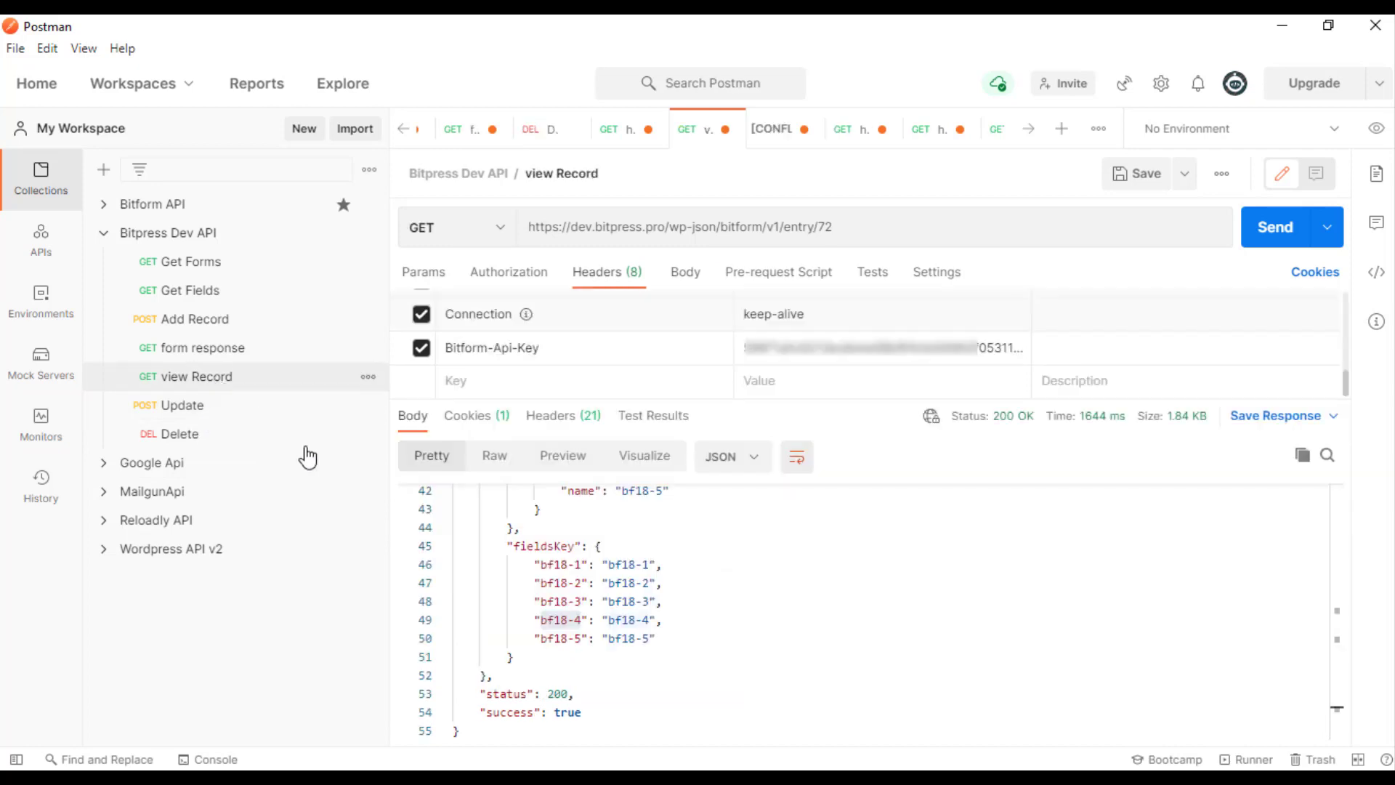
{"action": "left_click", "coordinate": [586, 637]}
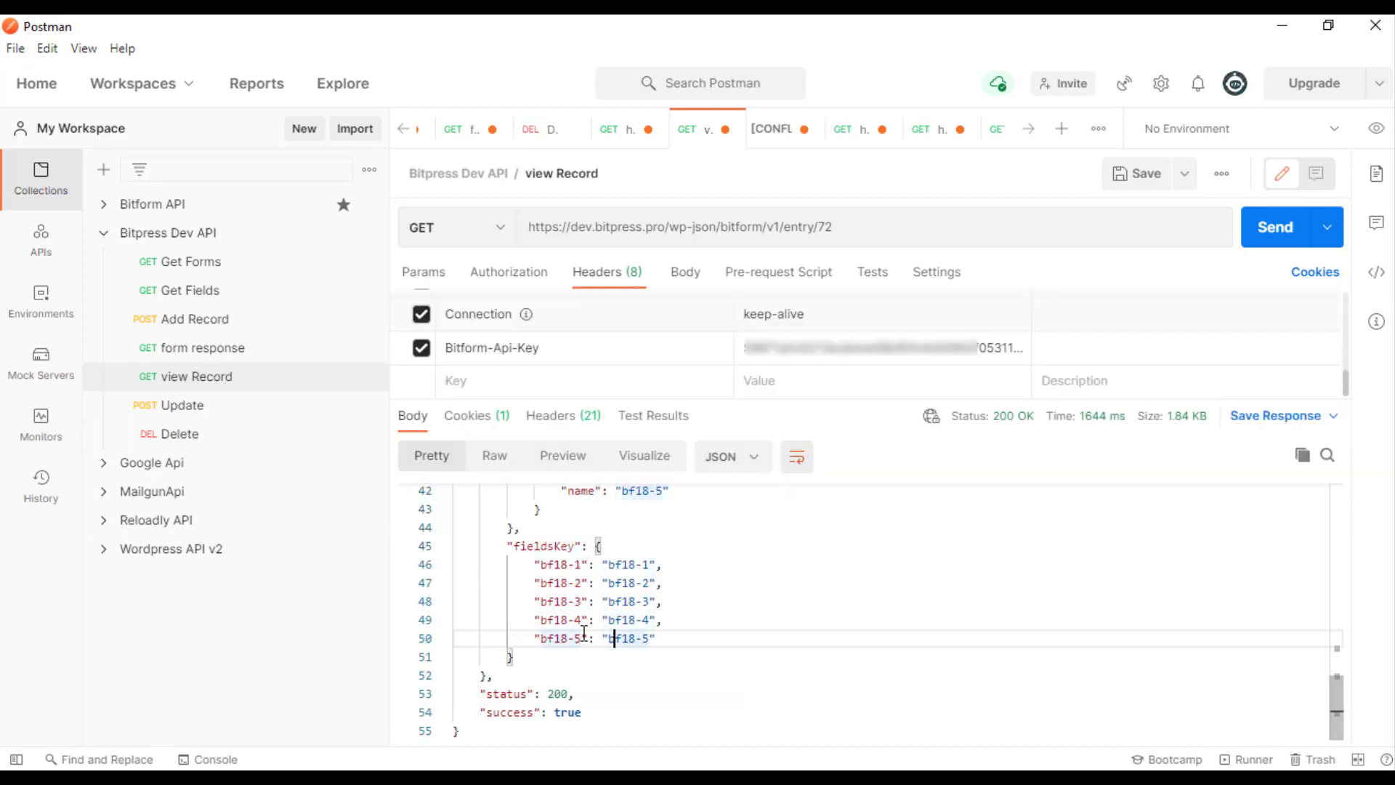
{"action": "left_click_drag", "start_coordinate": [584, 638], "coordinate": [546, 637]}
{"action": "key", "text": "ctrl+c"}
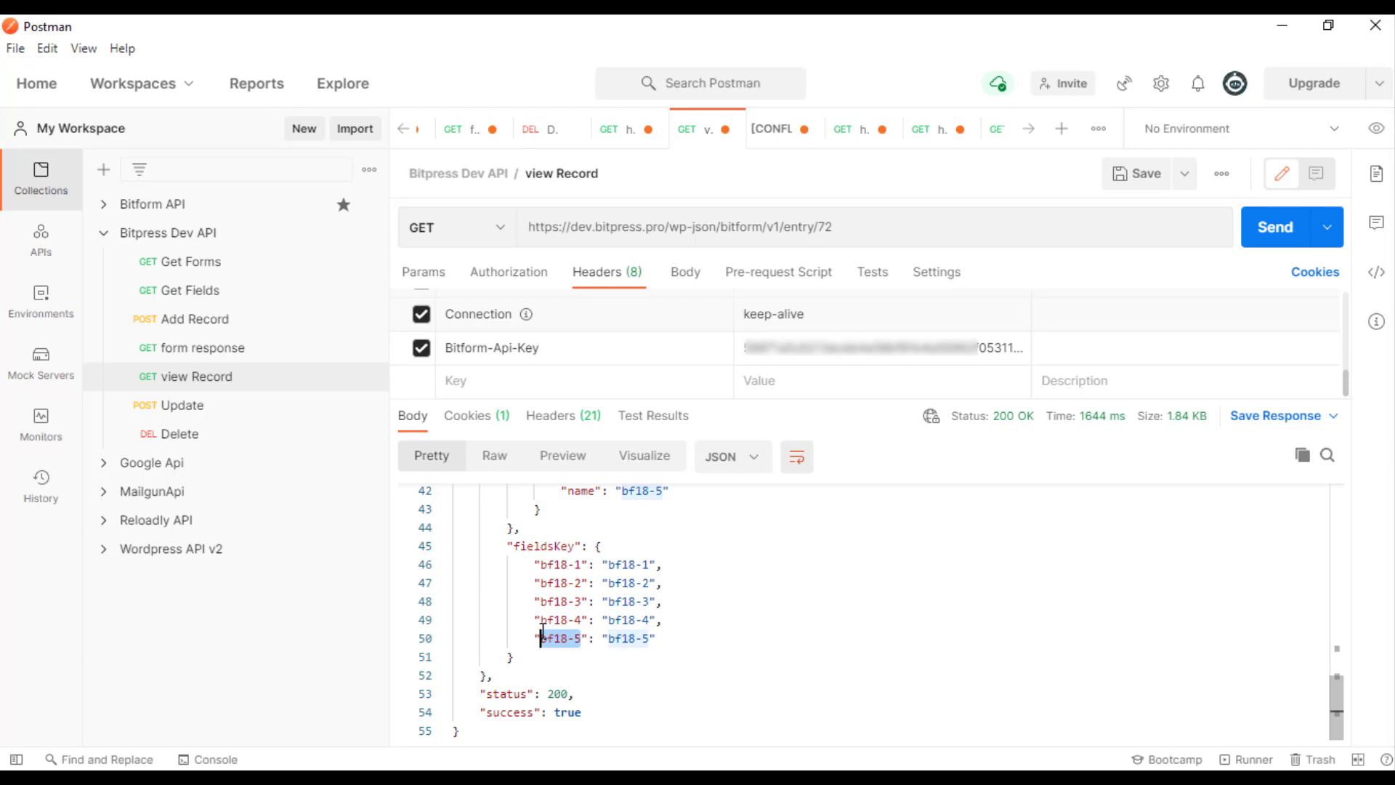
{"action": "left_click", "coordinate": [204, 415]}
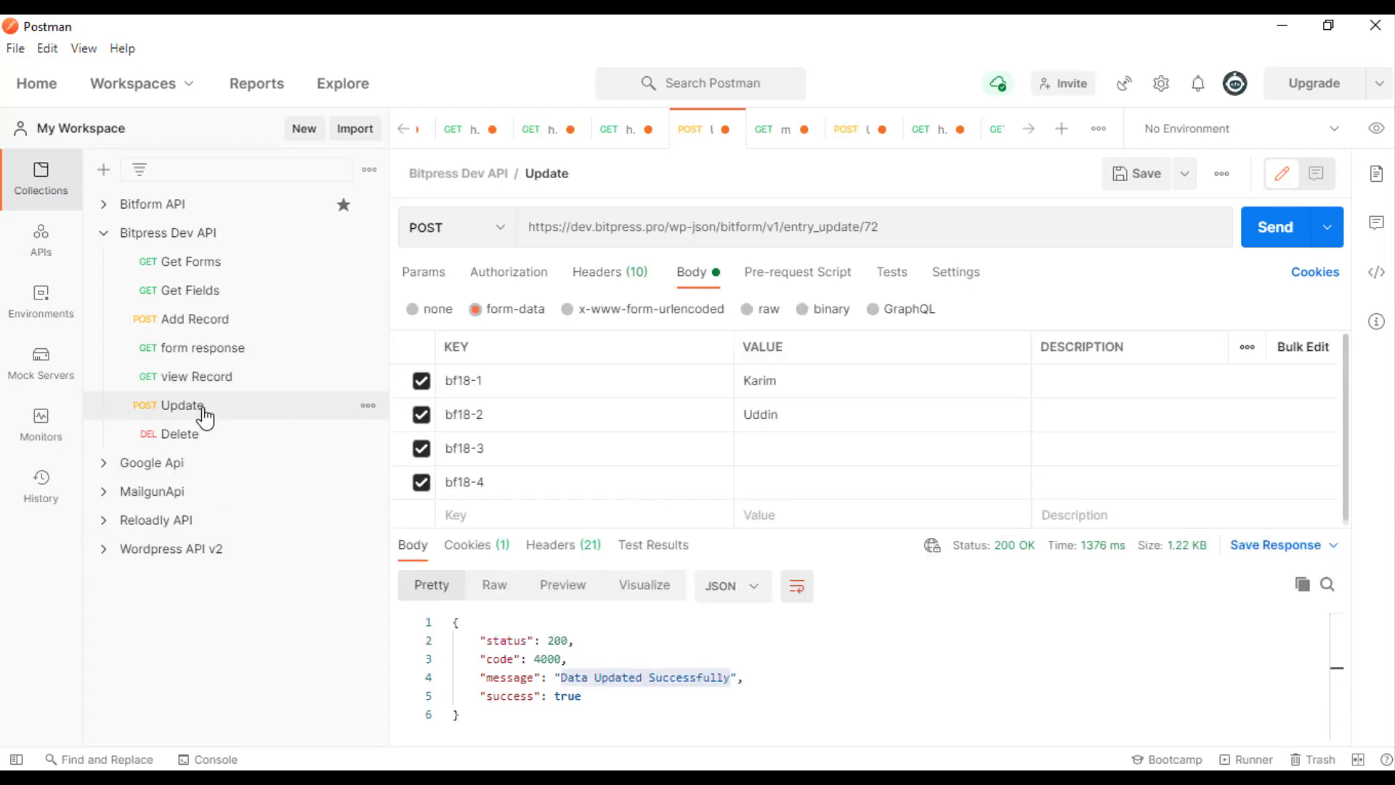
{"action": "left_click", "coordinate": [484, 512]}
{"action": "key", "text": "ctrl+v"}
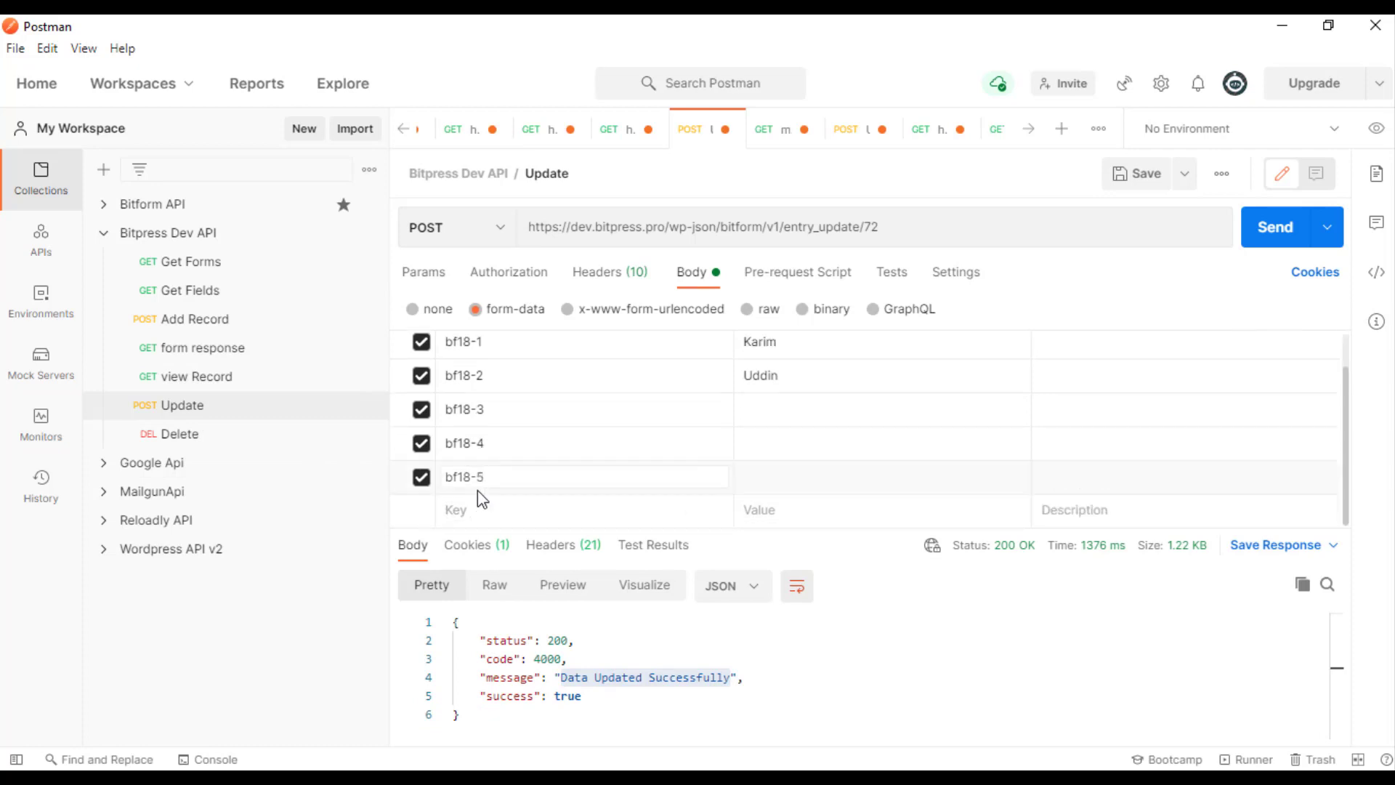
{"action": "scroll", "coordinate": [496, 498], "scroll_direction": "up", "scroll_amount": 1}
{"action": "double_click", "coordinate": [768, 380]}
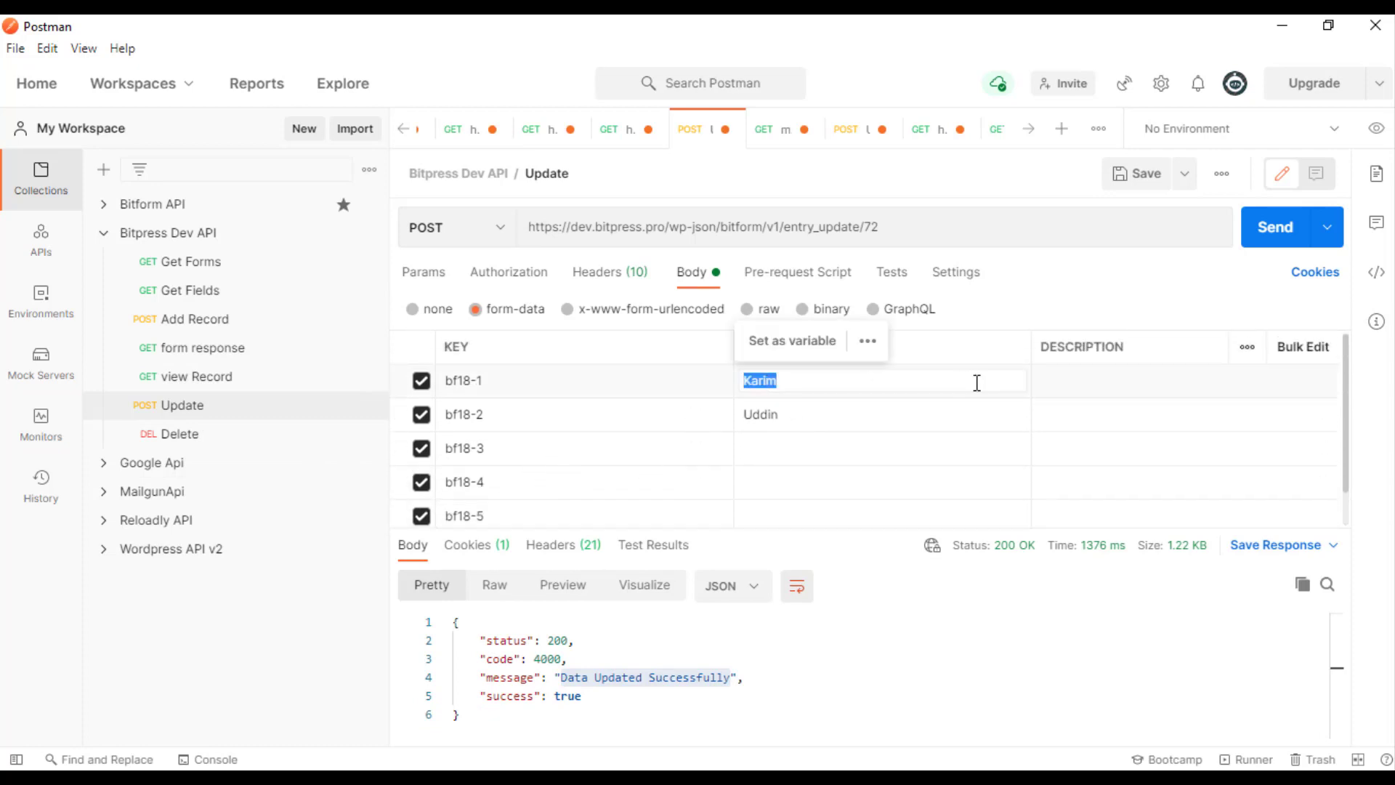
{"action": "type", "text": "a"}
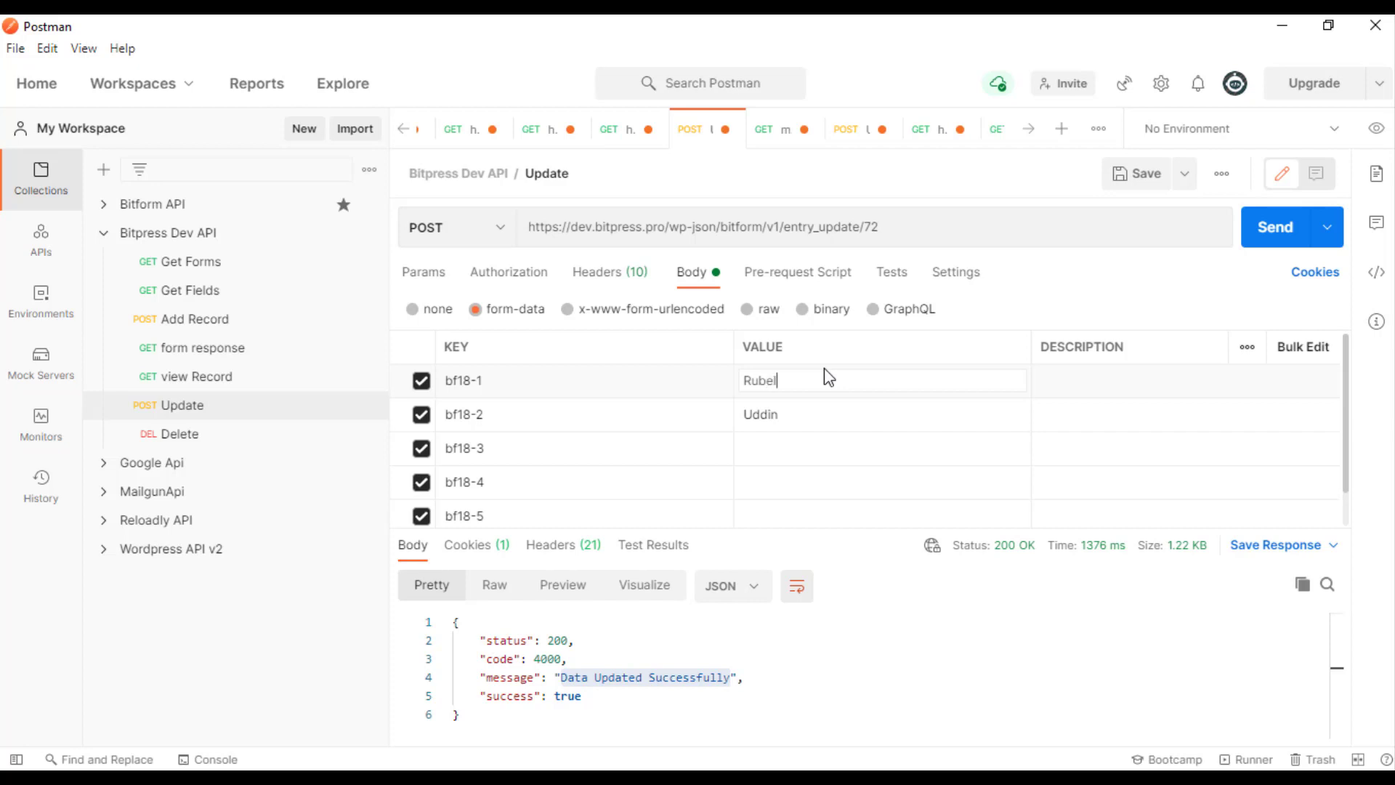
{"action": "double_click", "coordinate": [768, 417]}
{"action": "type", "text": "Amin"}
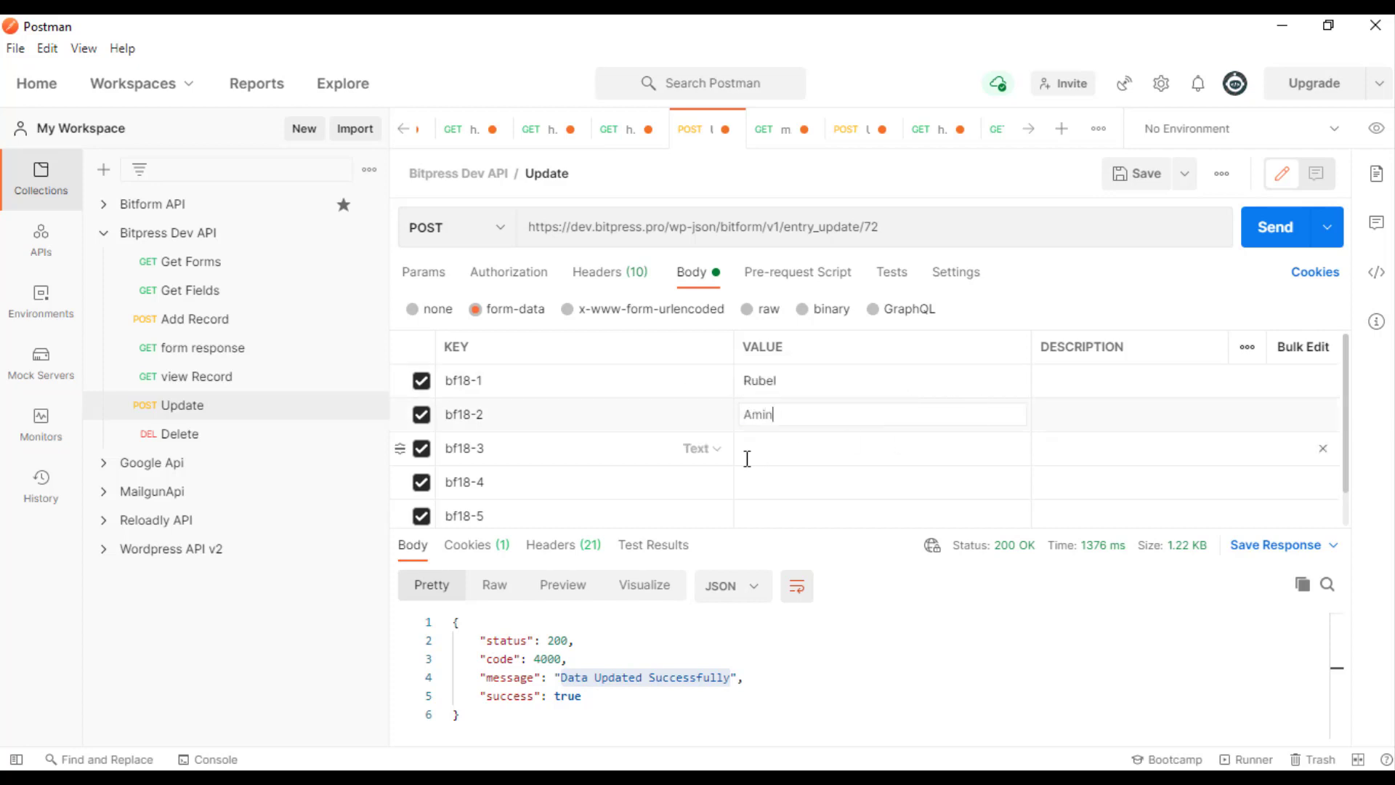
{"action": "left_click", "coordinate": [818, 449]}
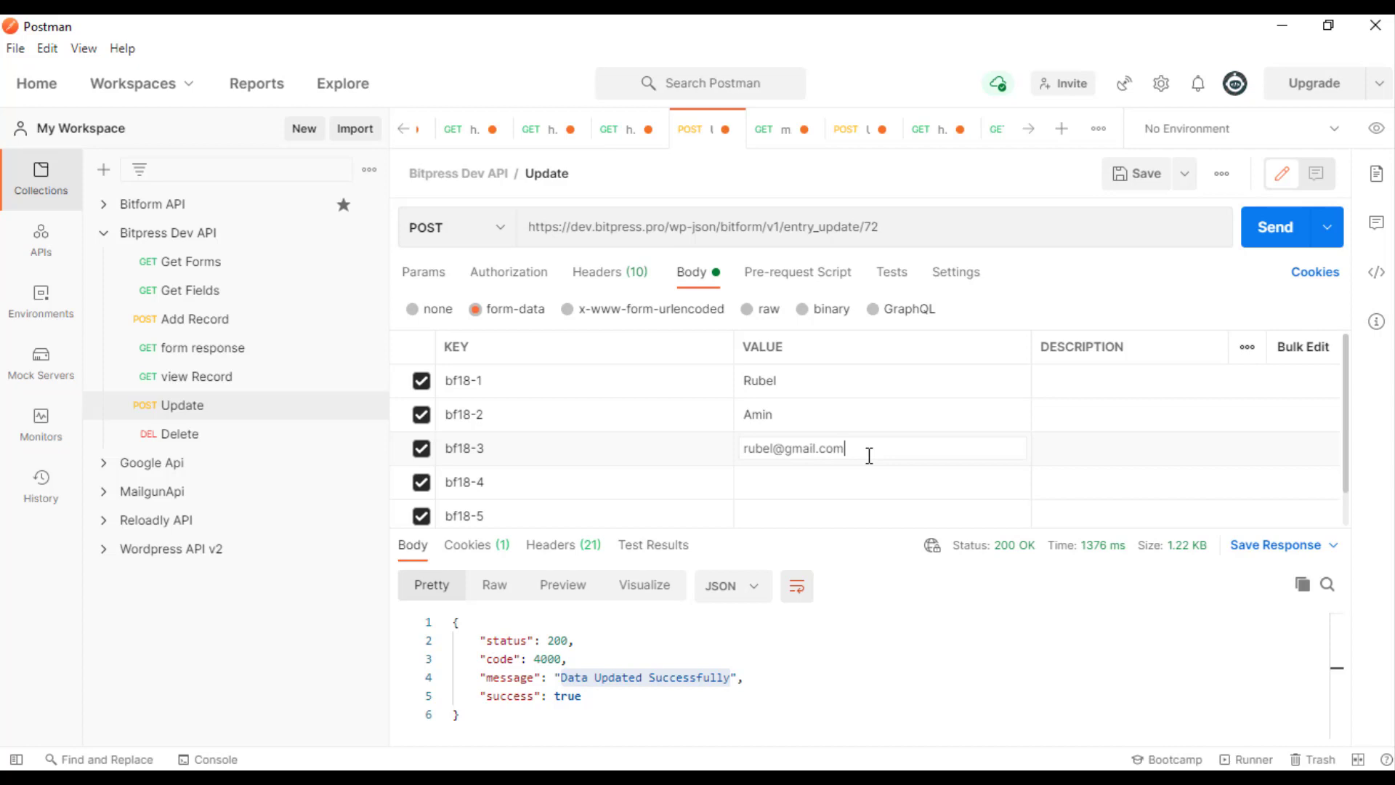
{"action": "left_click", "coordinate": [799, 490]}
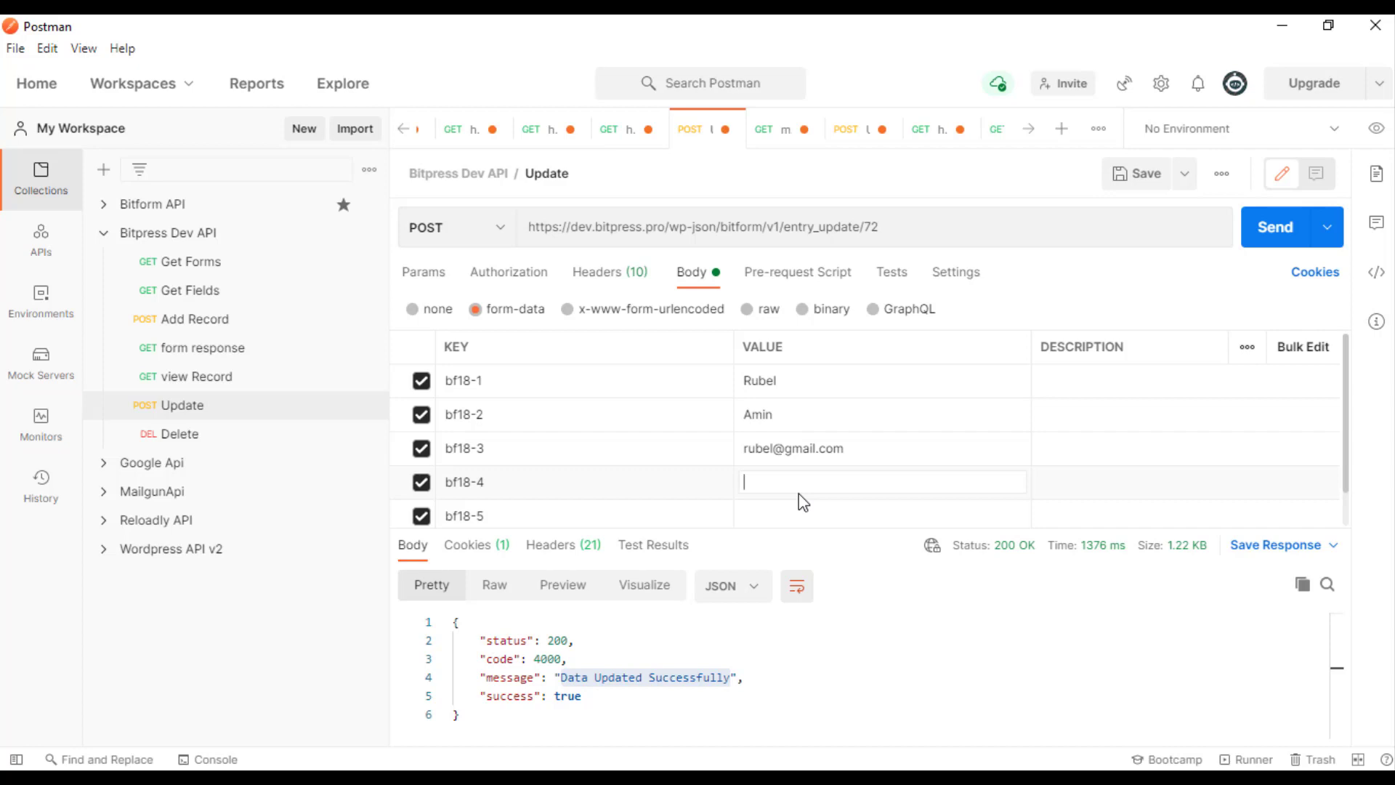
{"action": "type", "text": "s"}
{"action": "key", "text": "BackSpace"}
{"action": "type", "text": "test"}
{"action": "left_click", "coordinate": [823, 514]}
{"action": "type", "text": "hi"}
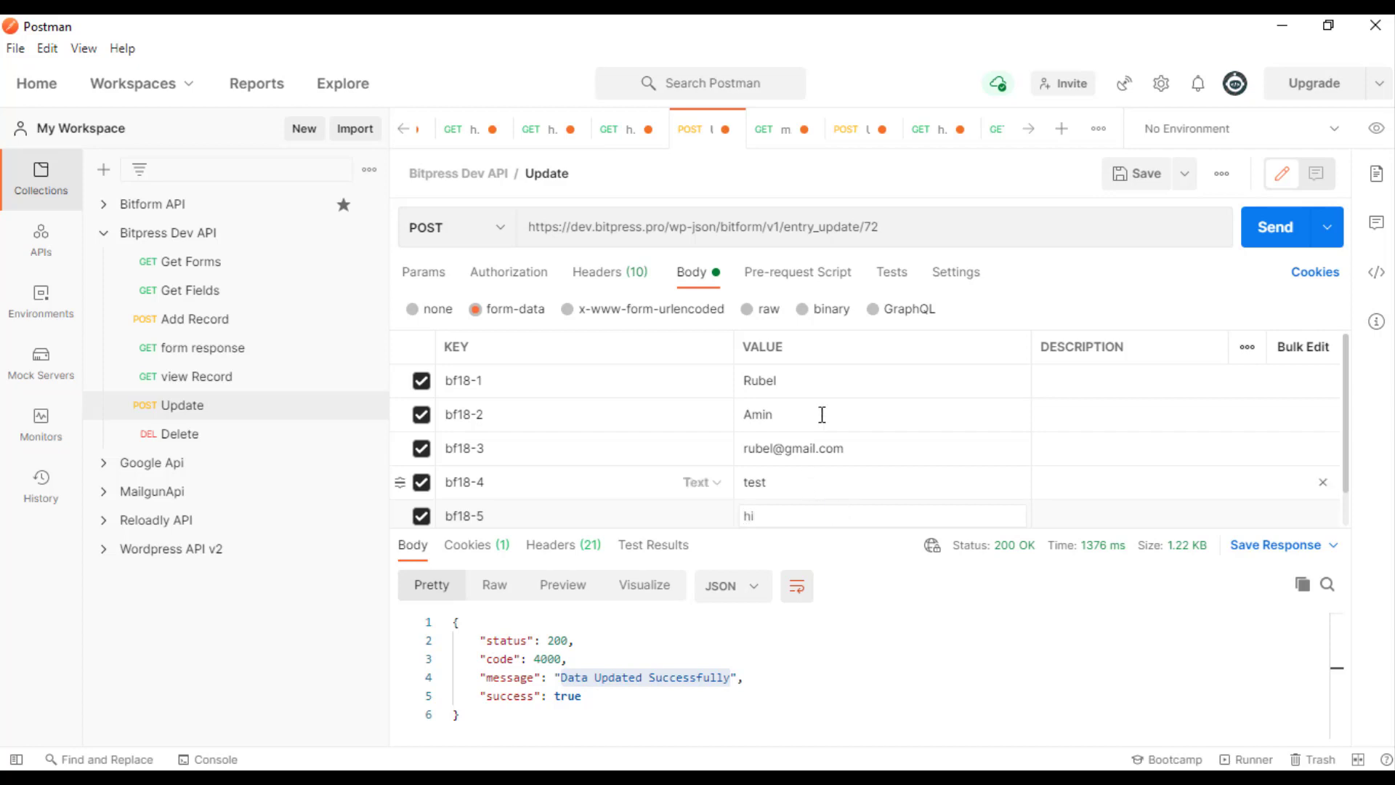
{"action": "left_click", "coordinate": [1251, 240]}
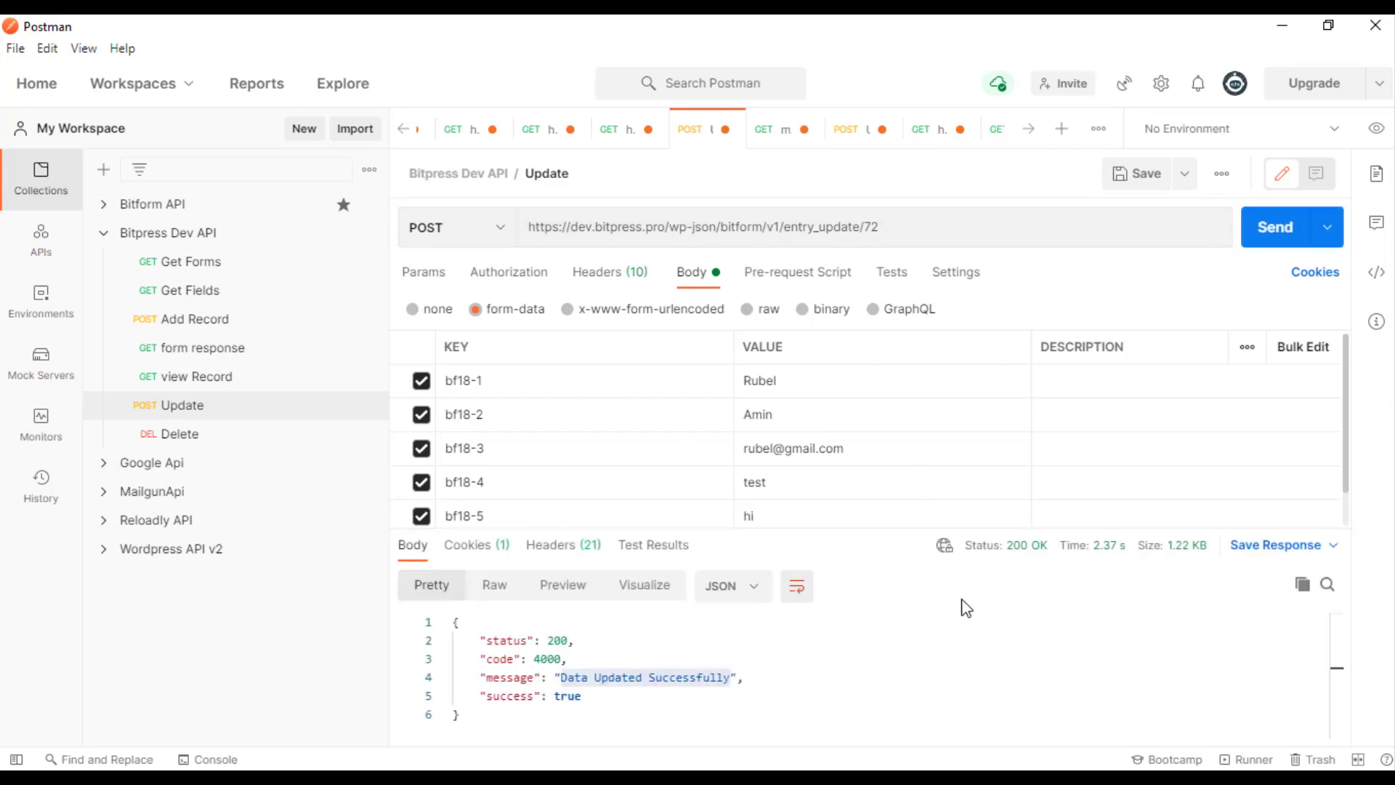
Highlight the 'Data Updated Successfully' message in the Update response
{"action": "left_click", "coordinate": [639, 718]}
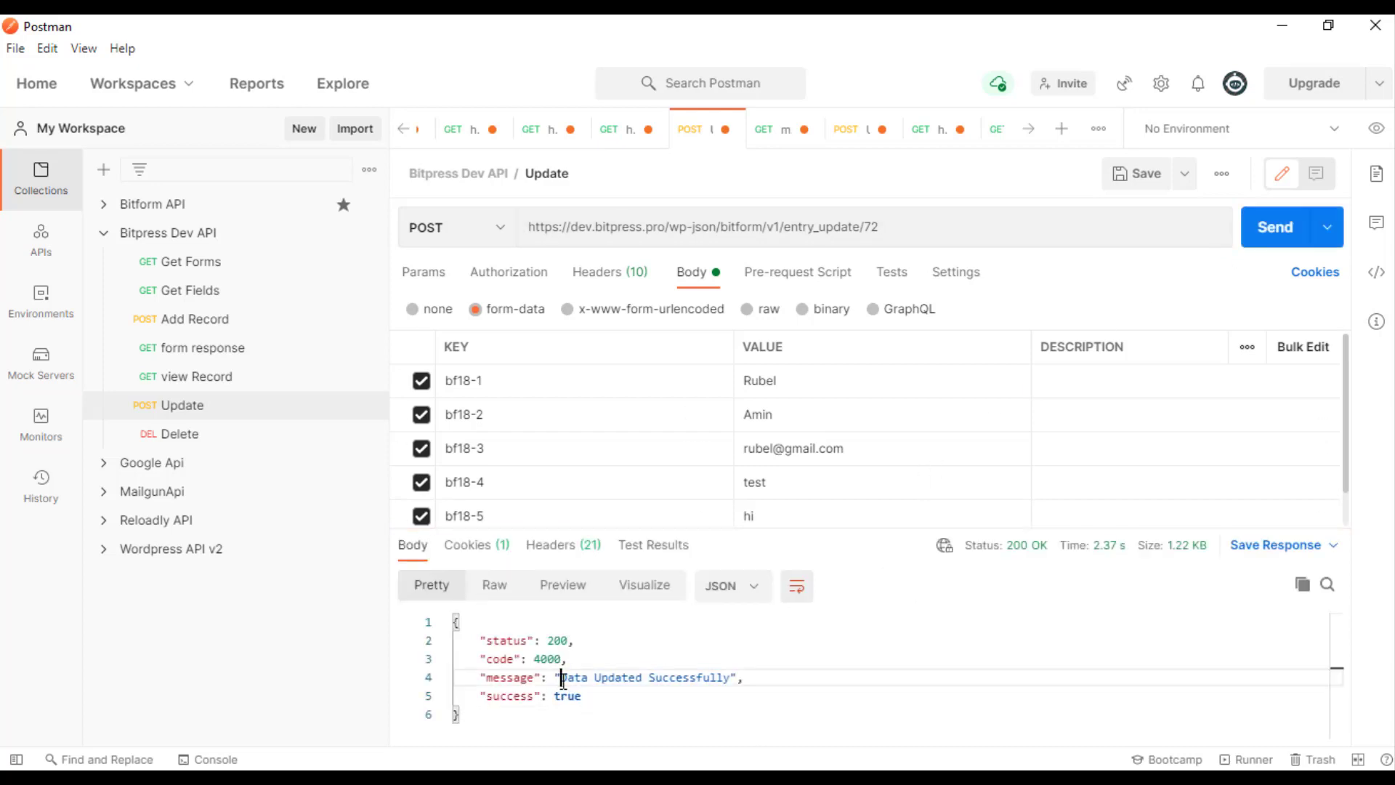
{"action": "left_click_drag", "start_coordinate": [561, 678], "coordinate": [730, 677]}
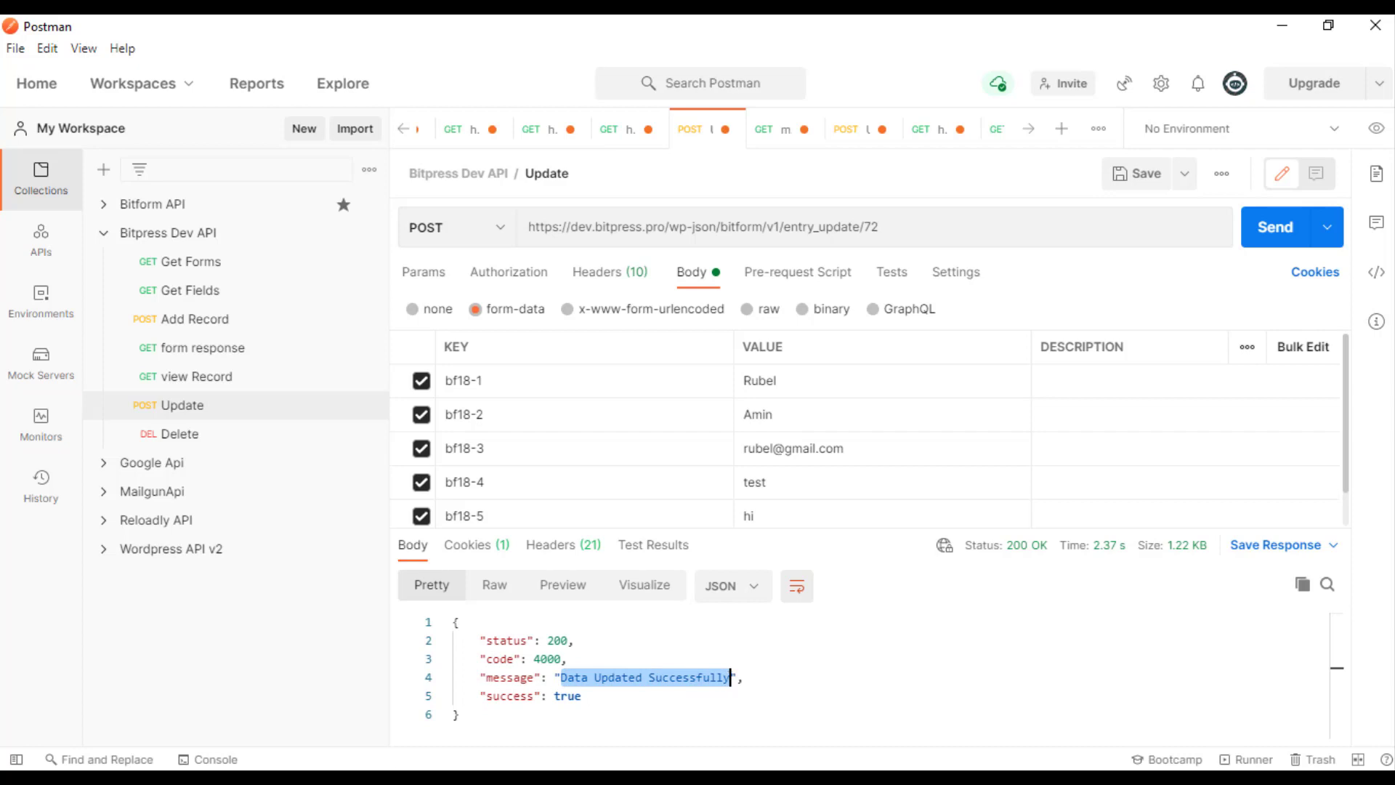
{"action": "key", "text": "alt+Tab"}
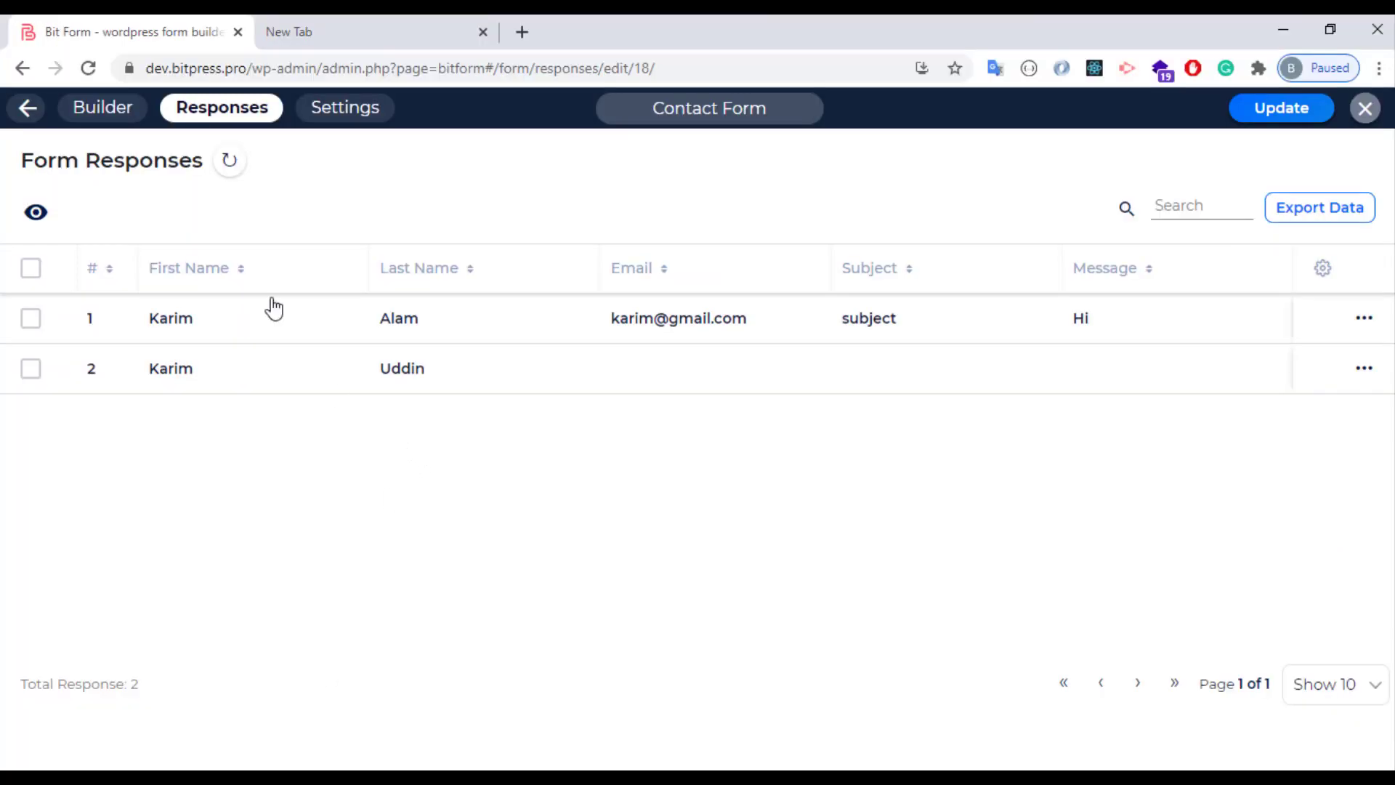
{"action": "left_click", "coordinate": [233, 165]}
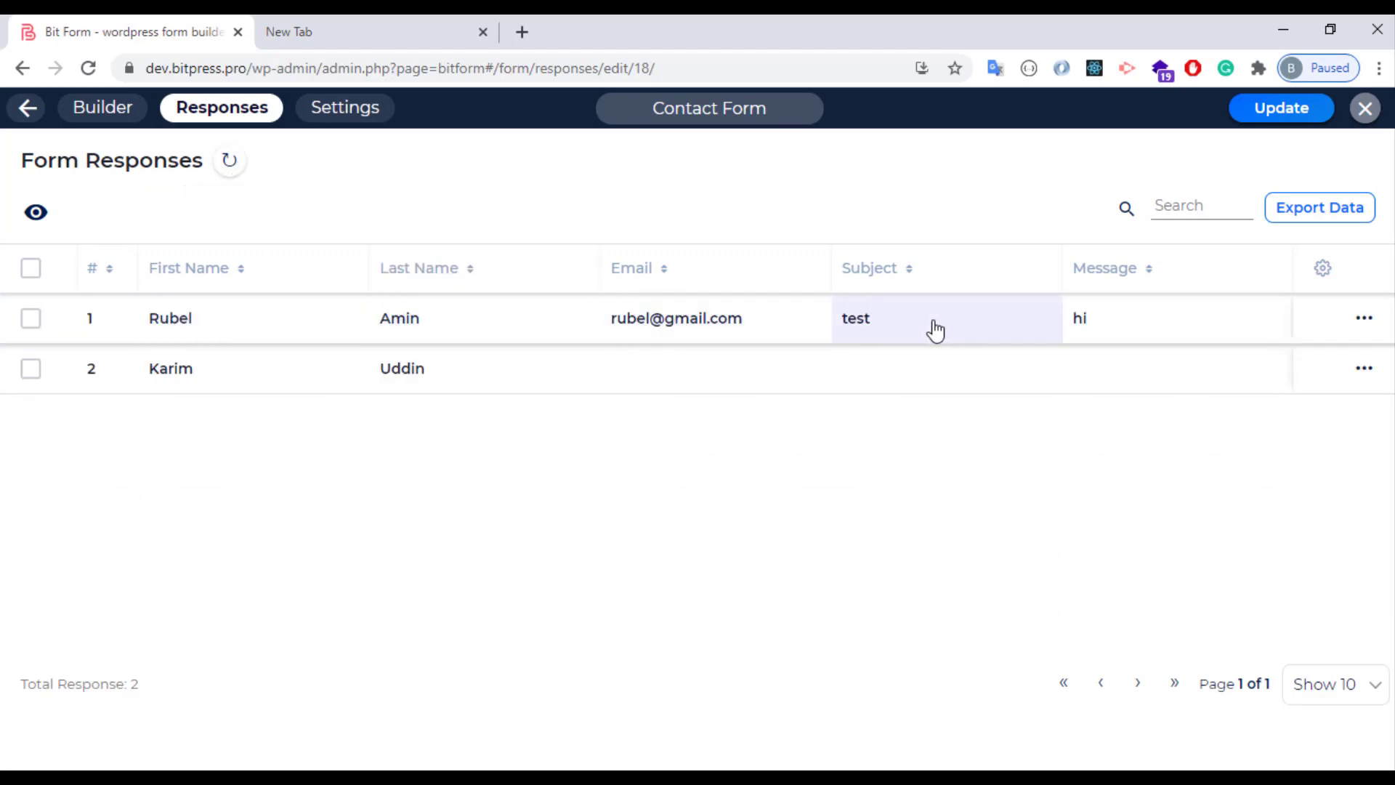
Copy entry_id 72 from the form response request's output
{"action": "left_click", "coordinate": [344, 762]}
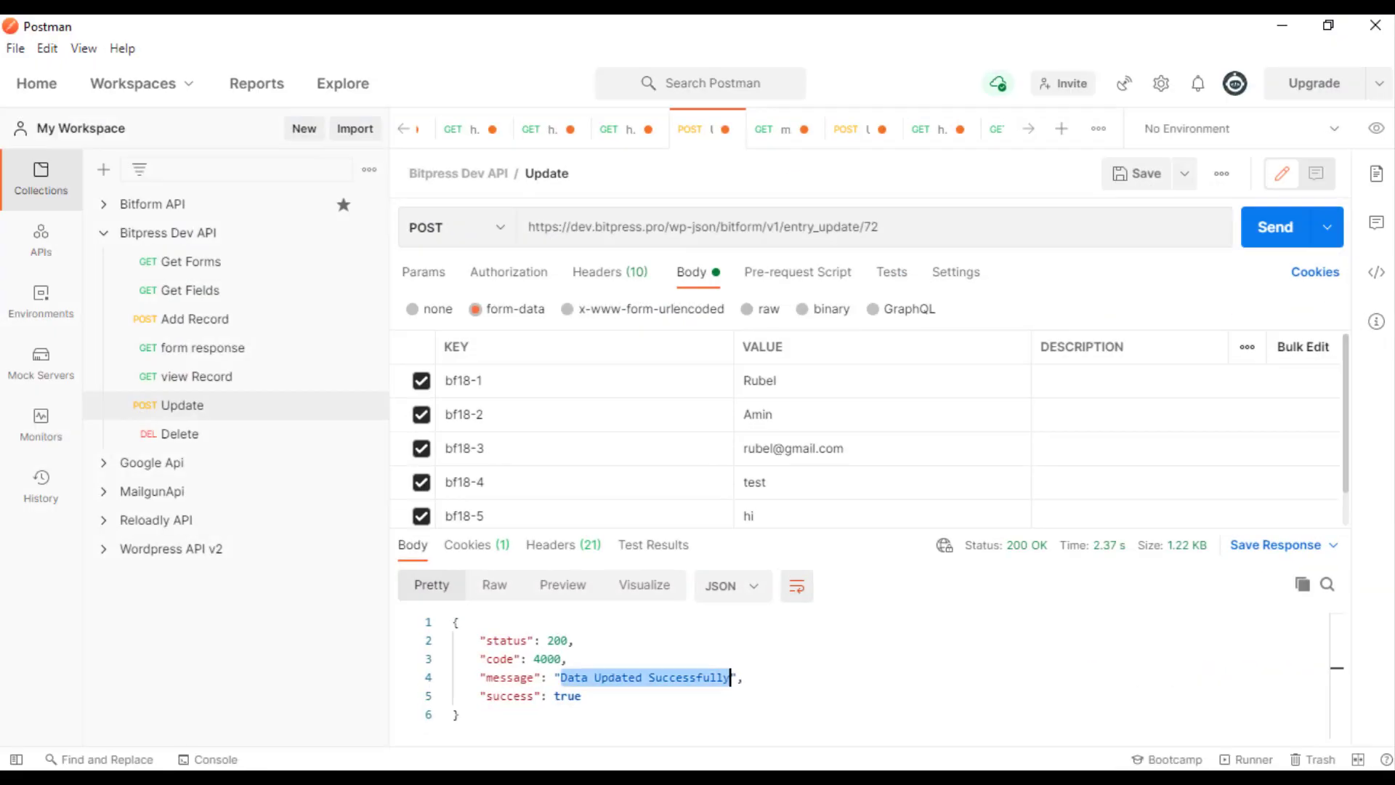
{"action": "left_click", "coordinate": [187, 440]}
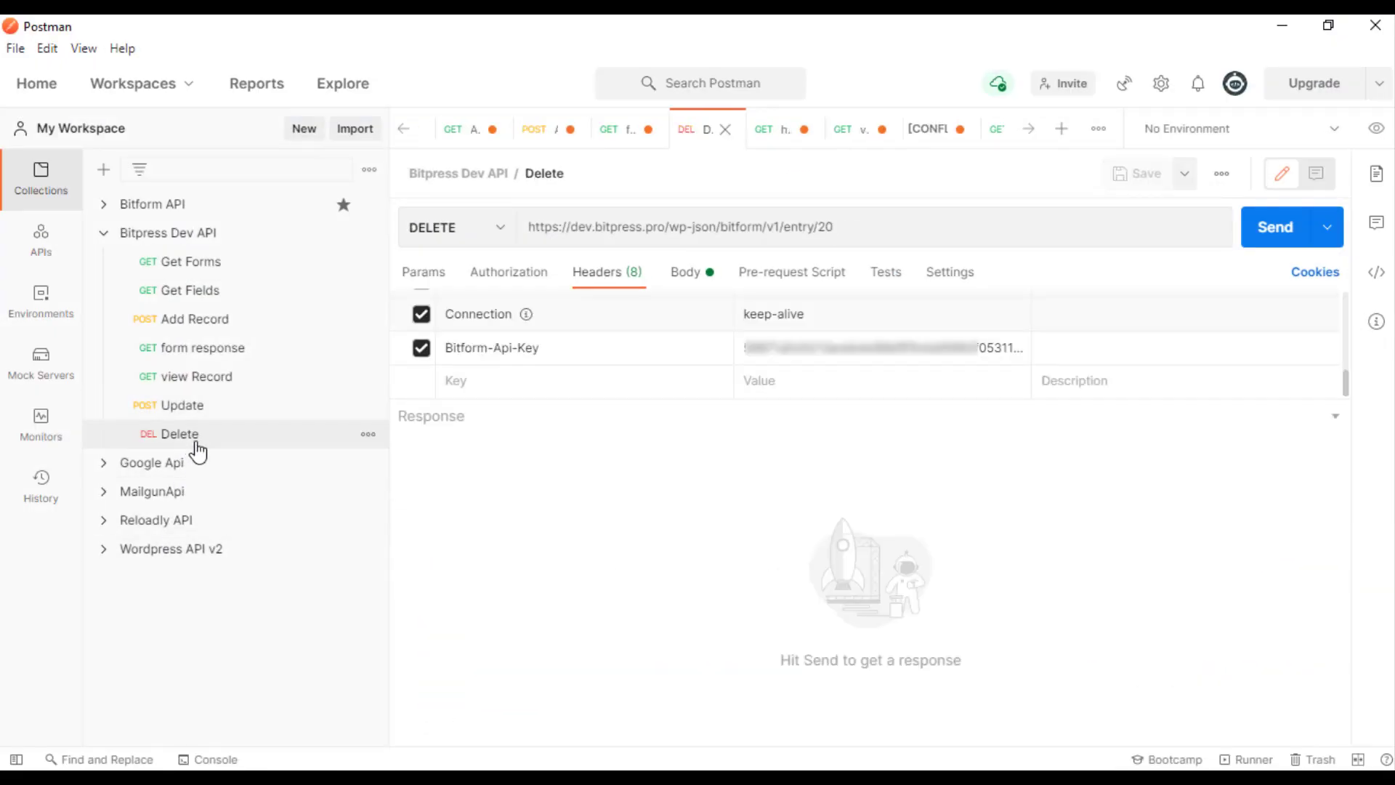
{"action": "left_click", "coordinate": [199, 410]}
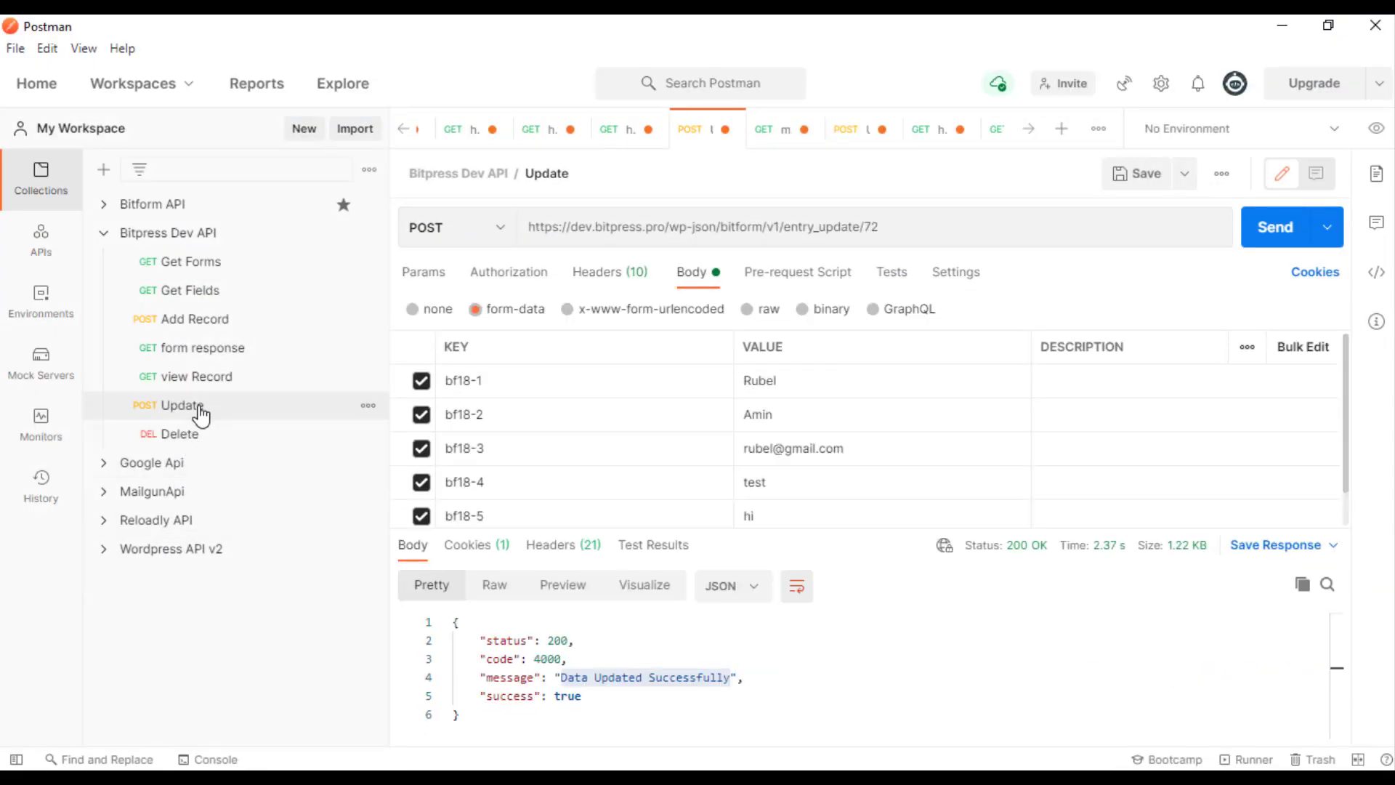
{"action": "left_click", "coordinate": [204, 352]}
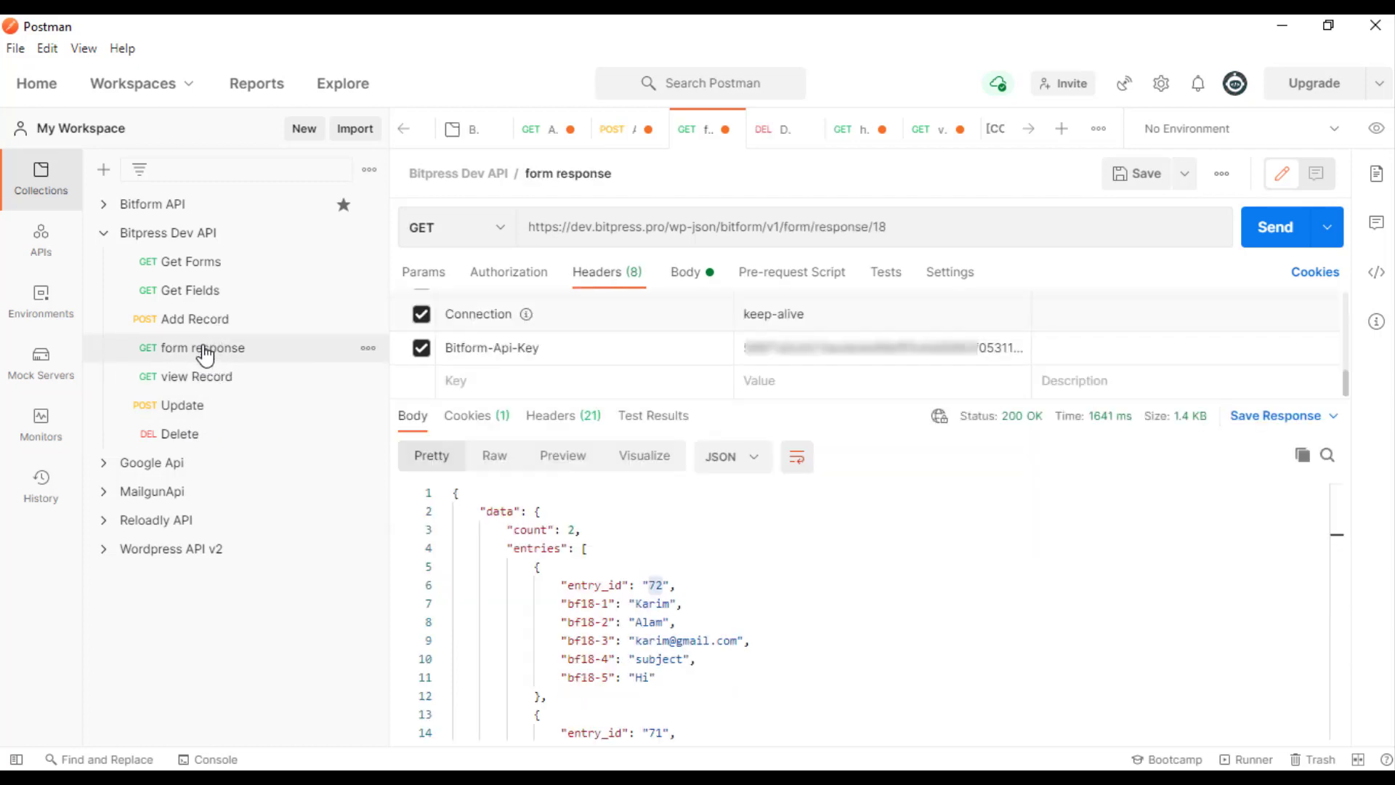
{"action": "left_click", "coordinate": [666, 599]}
{"action": "left_click_drag", "start_coordinate": [663, 586], "coordinate": [650, 584]}
{"action": "key", "text": "ctrl+c"}
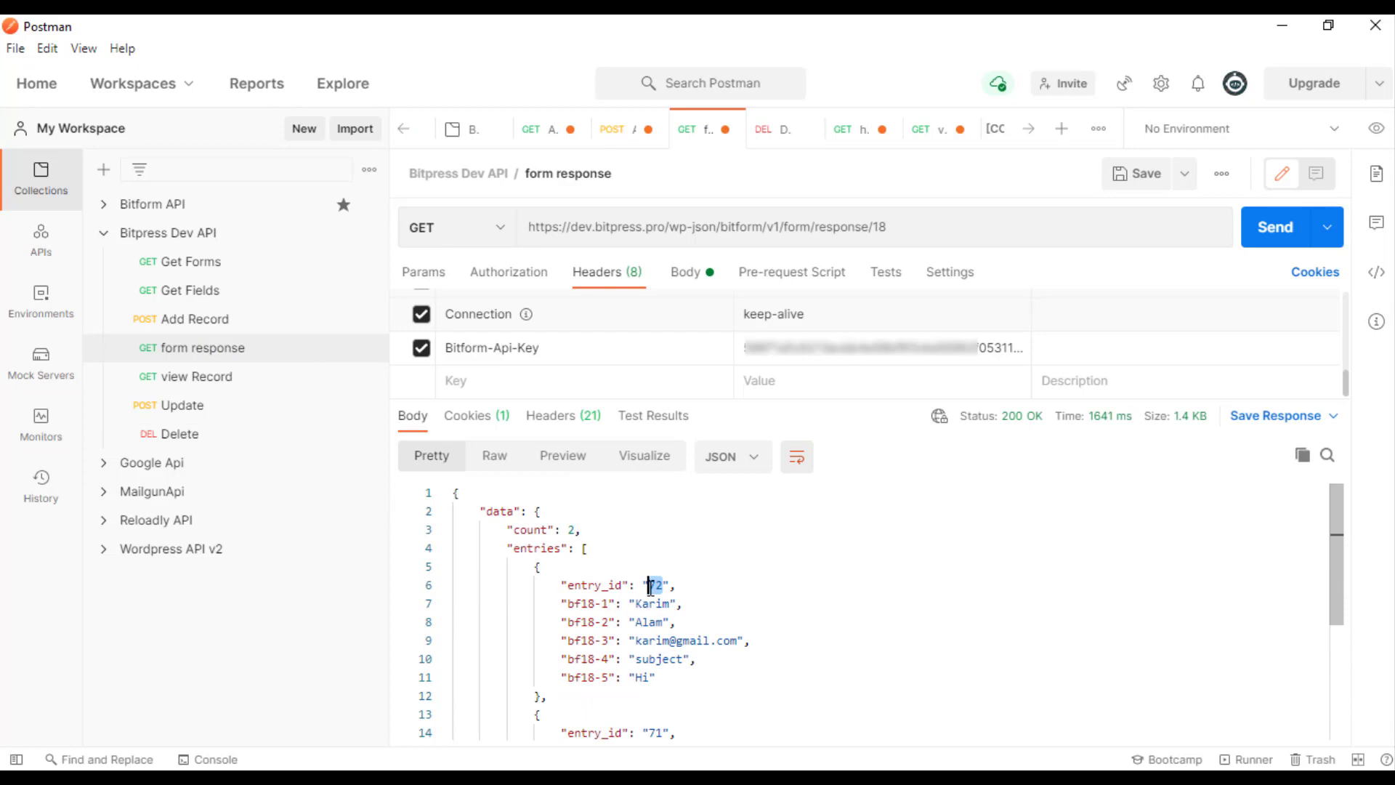
Replace entry 20 with 72 at the end of the Delete request URL
{"action": "left_click", "coordinate": [178, 437]}
{"action": "double_click", "coordinate": [826, 227]}
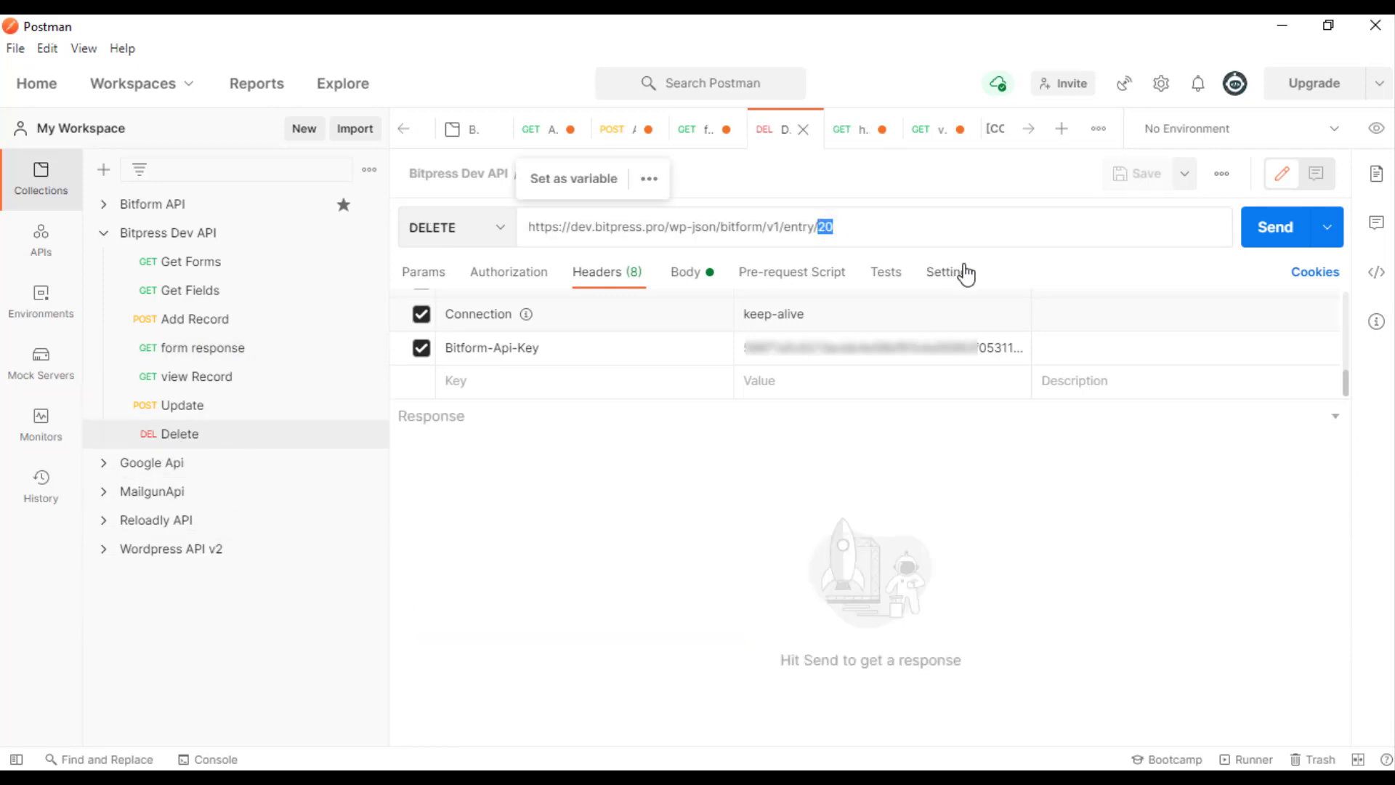
{"action": "key", "text": "ctrl+v"}
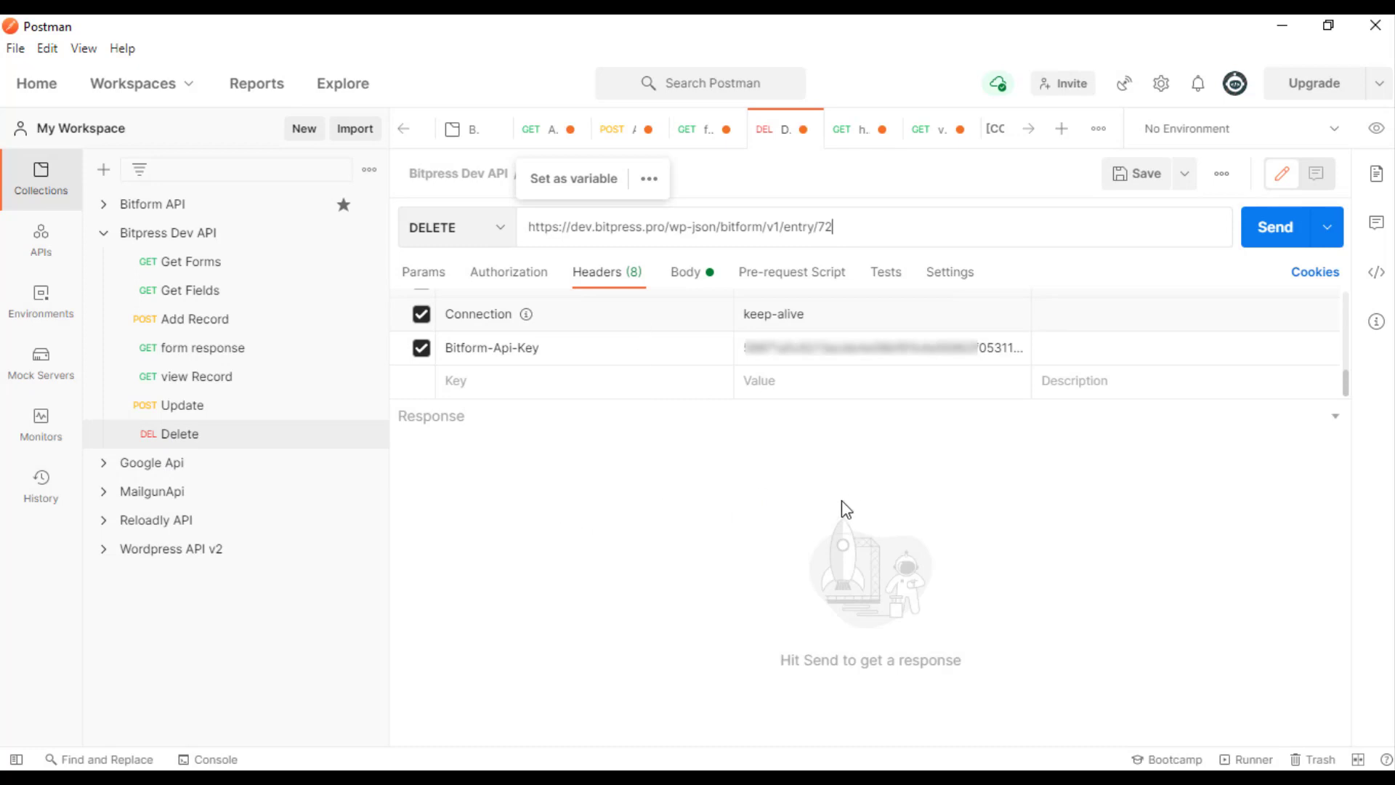
{"action": "left_click", "coordinate": [1267, 231]}
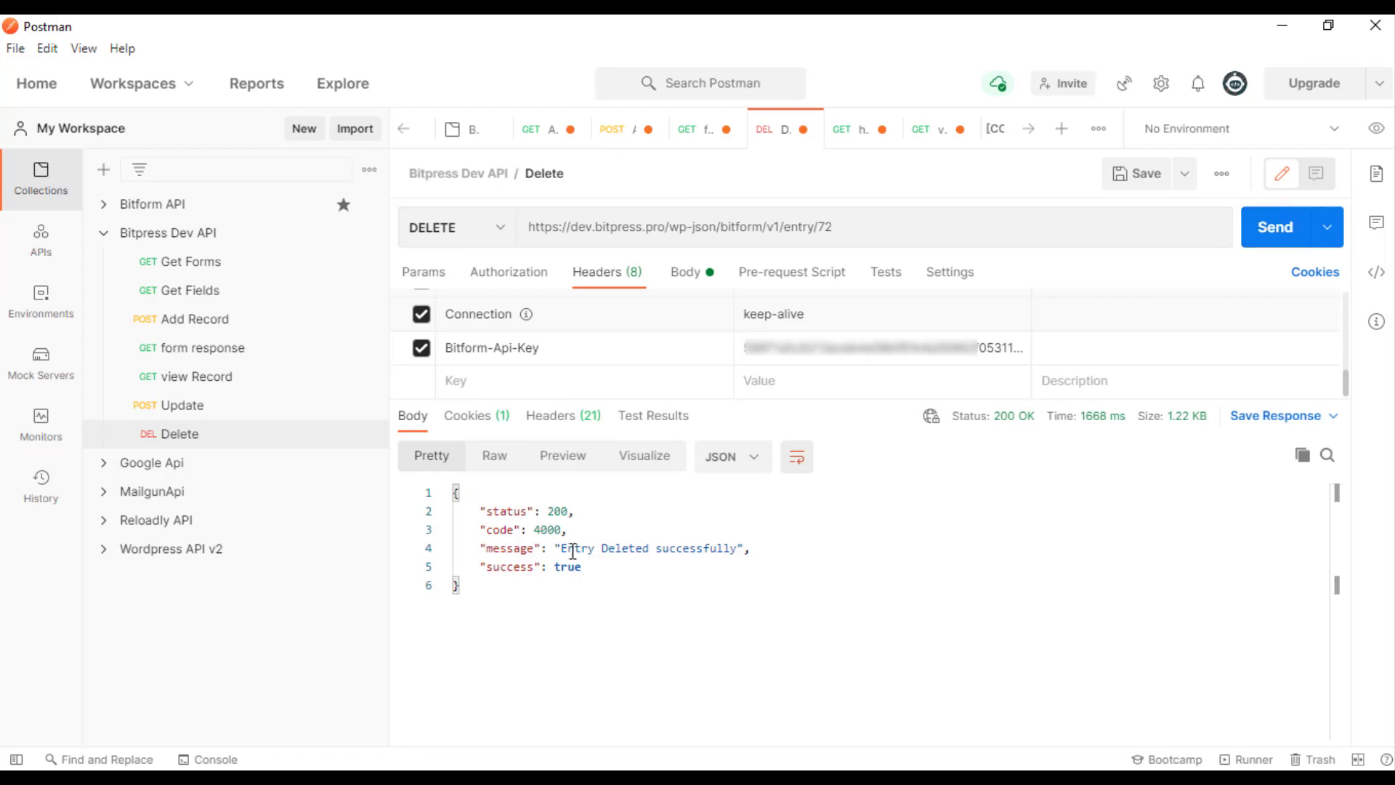
{"action": "left_click_drag", "start_coordinate": [564, 551], "coordinate": [746, 549]}
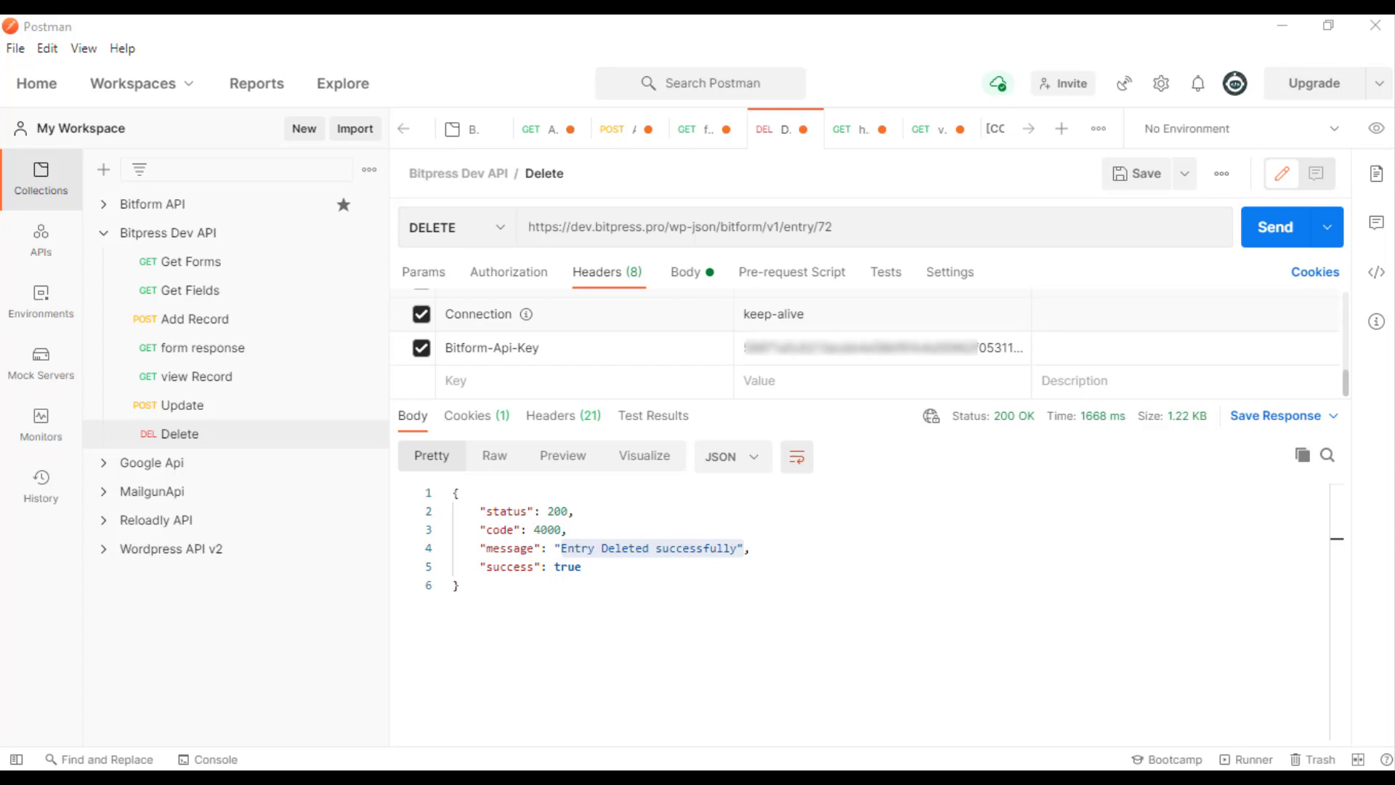
{"action": "key", "text": "alt+Tab"}
{"action": "left_click", "coordinate": [228, 160]}
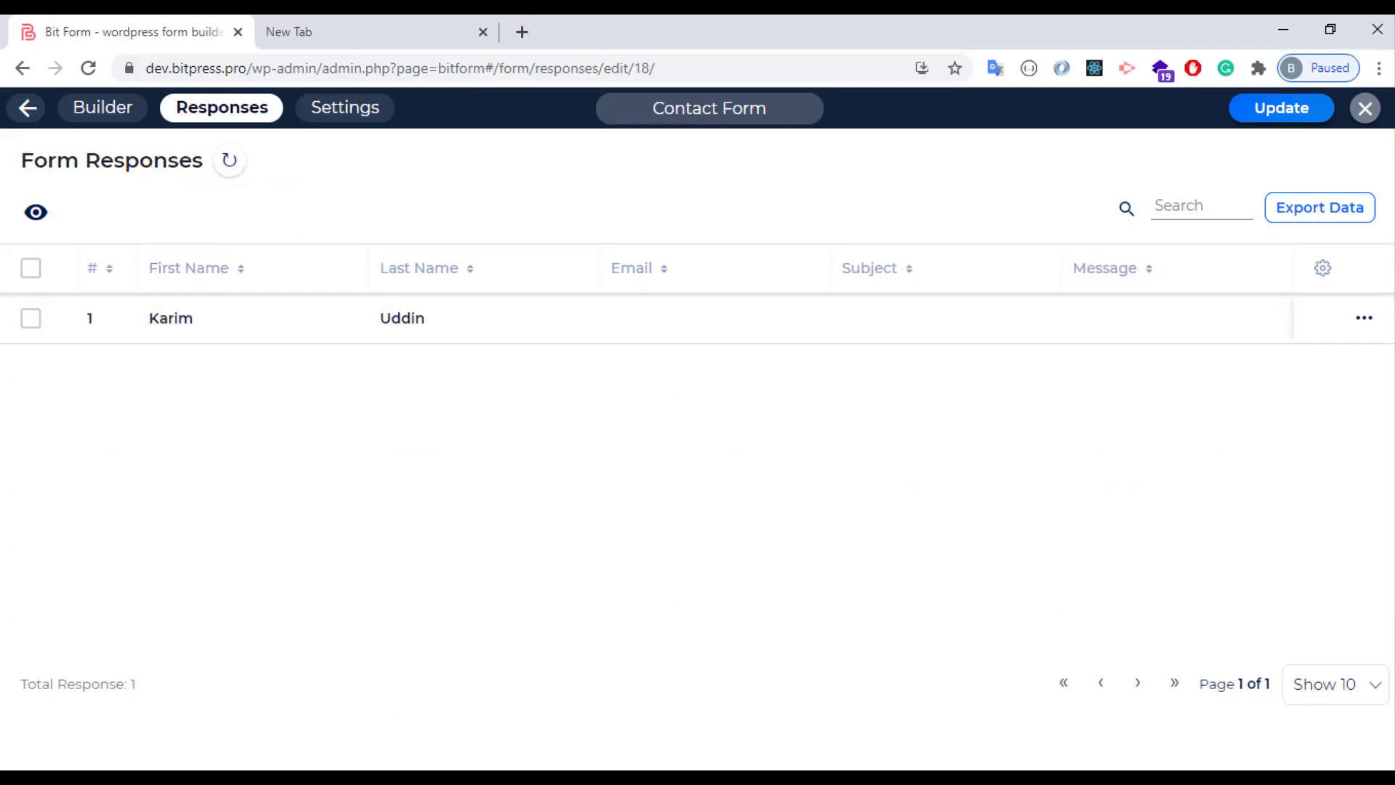
{"action": "key", "text": "alt+Tab"}
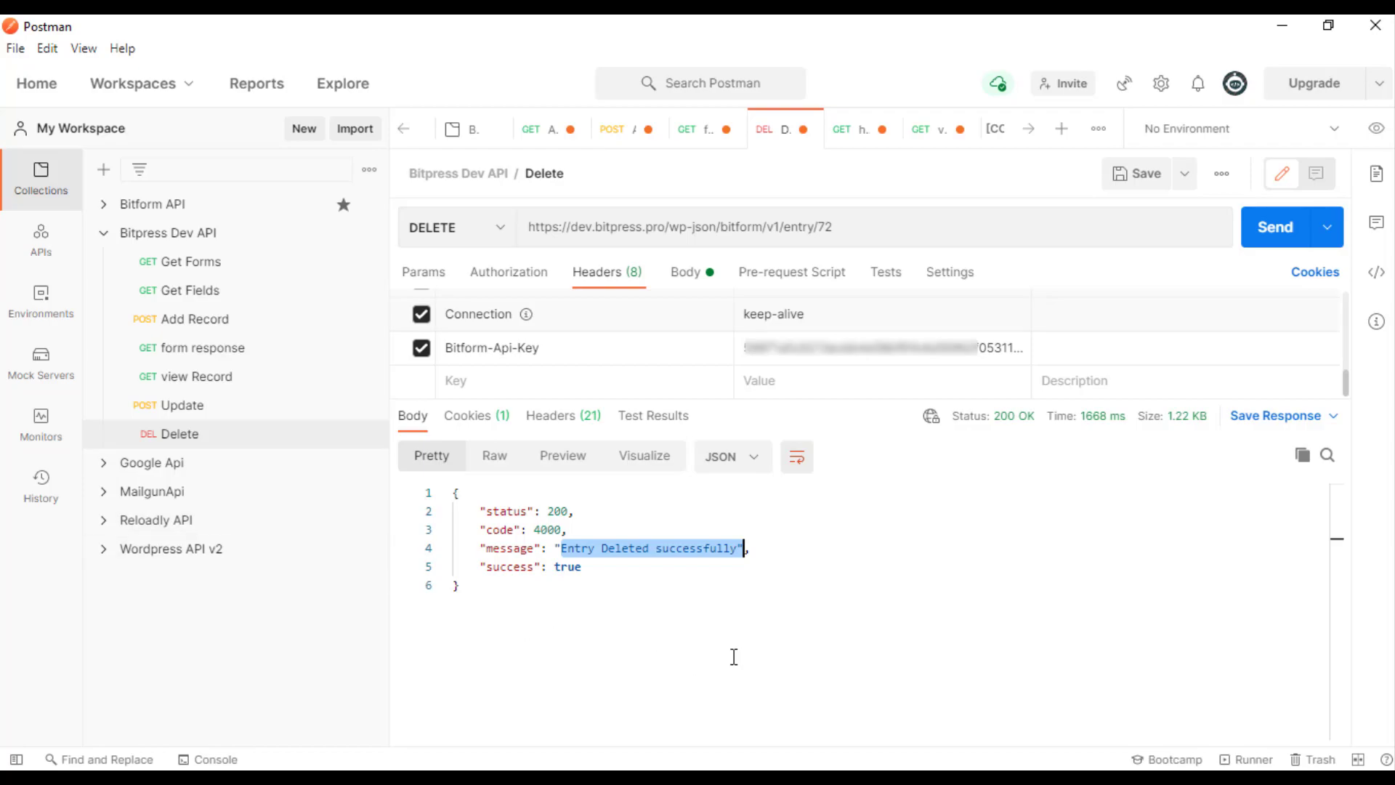